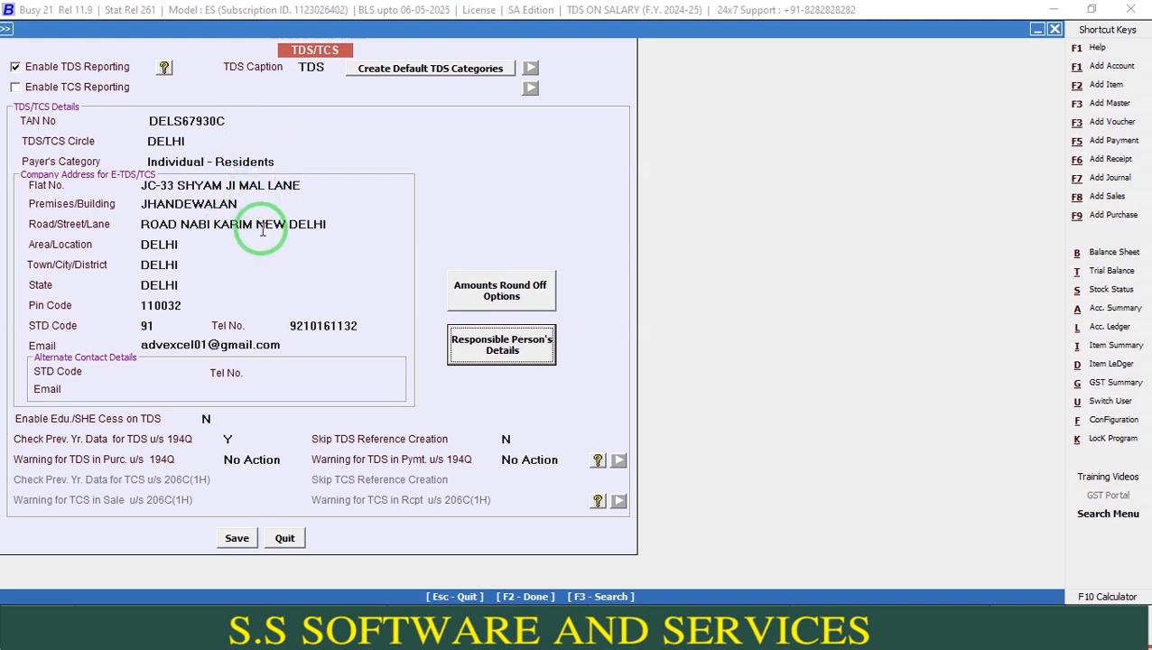
Review the responsible person's details in the TDS/TCS settings and return to the list of feature sections
{"action": "left_click", "coordinate": [493, 358]}
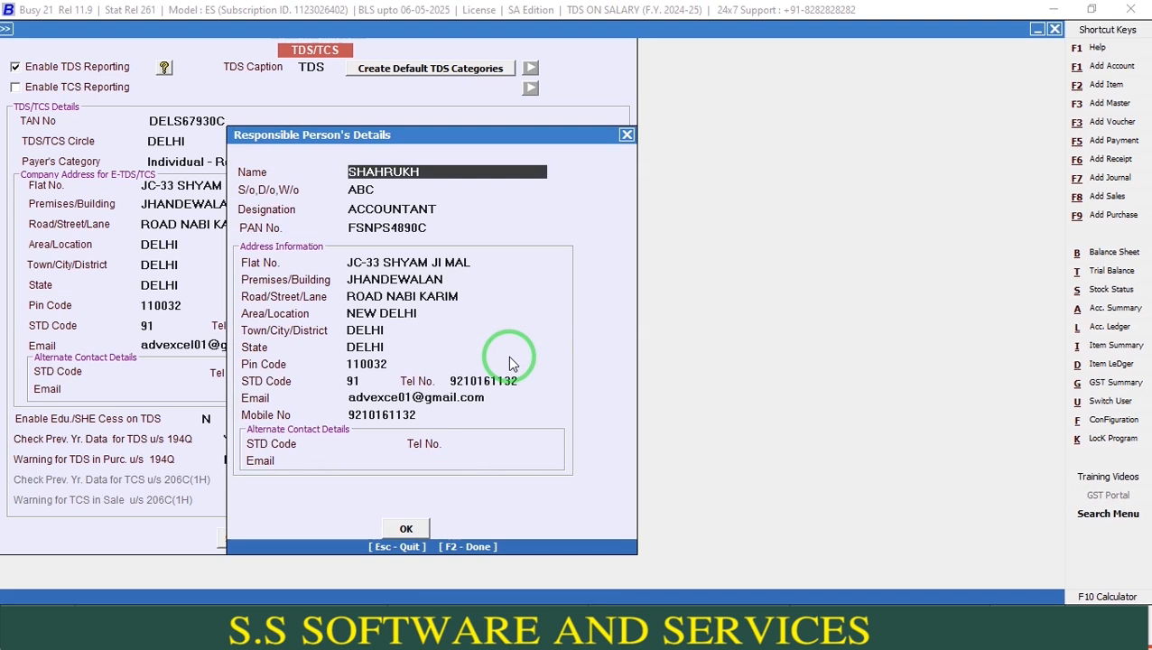
{"action": "key", "text": "Escape"}
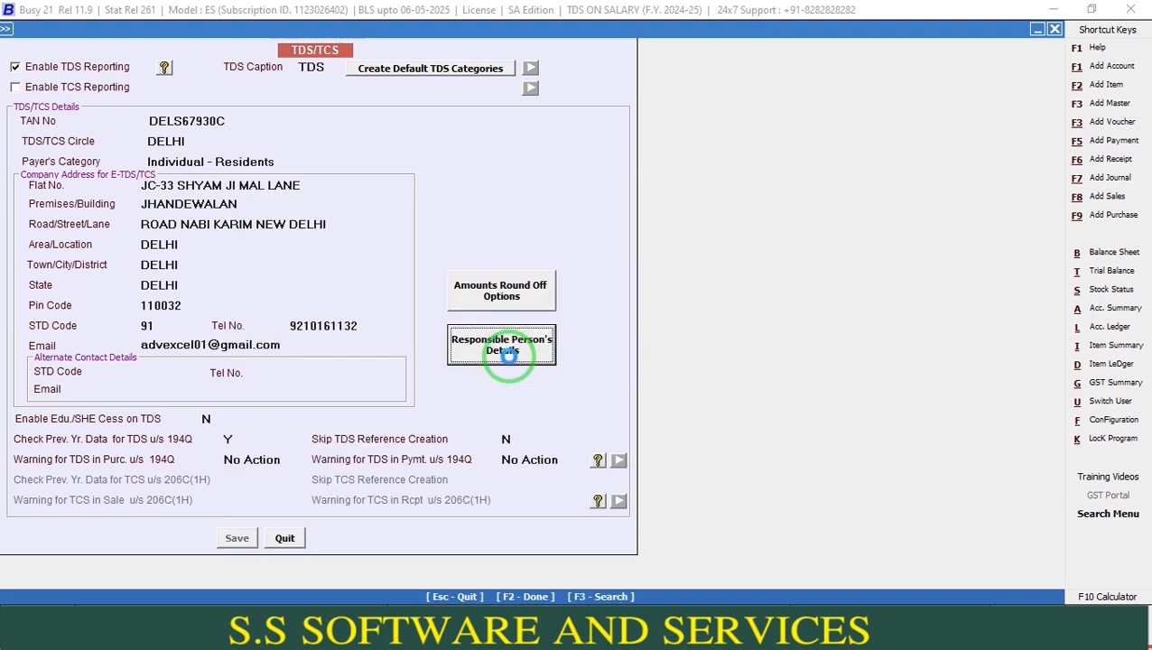
{"action": "key", "text": "Escape"}
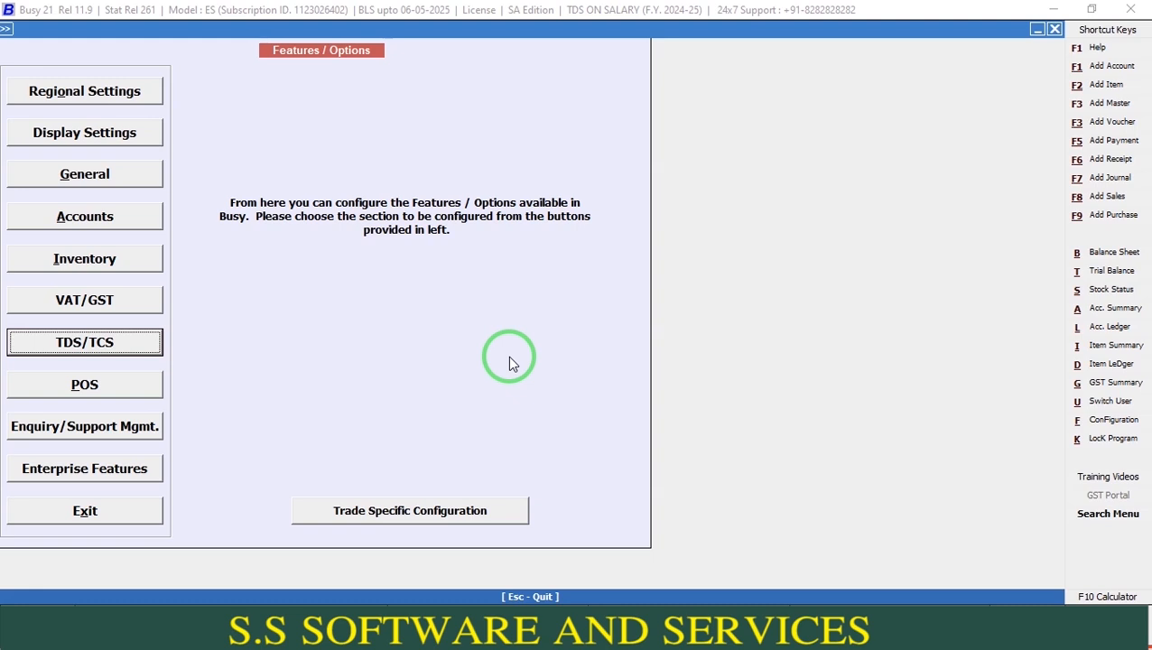
Enable Payroll in the Enterprise Features and open its configuration
{"action": "key", "text": "Down"}
{"action": "key", "text": "Down"}
{"action": "key", "text": "Down"}
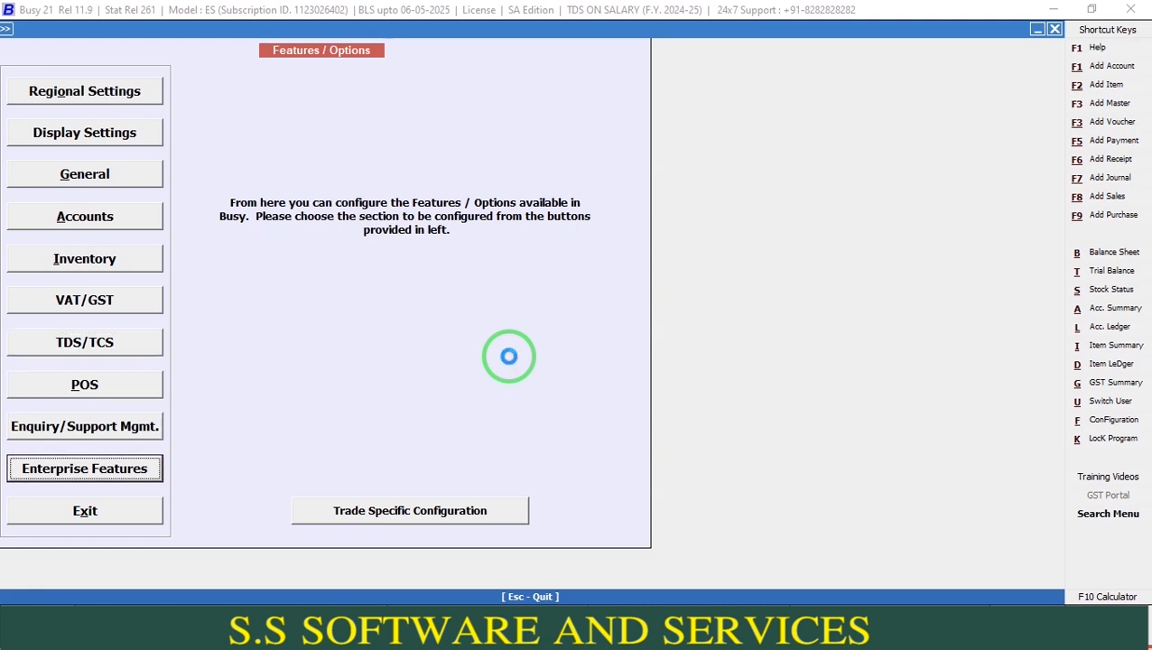
{"action": "key", "text": "Return"}
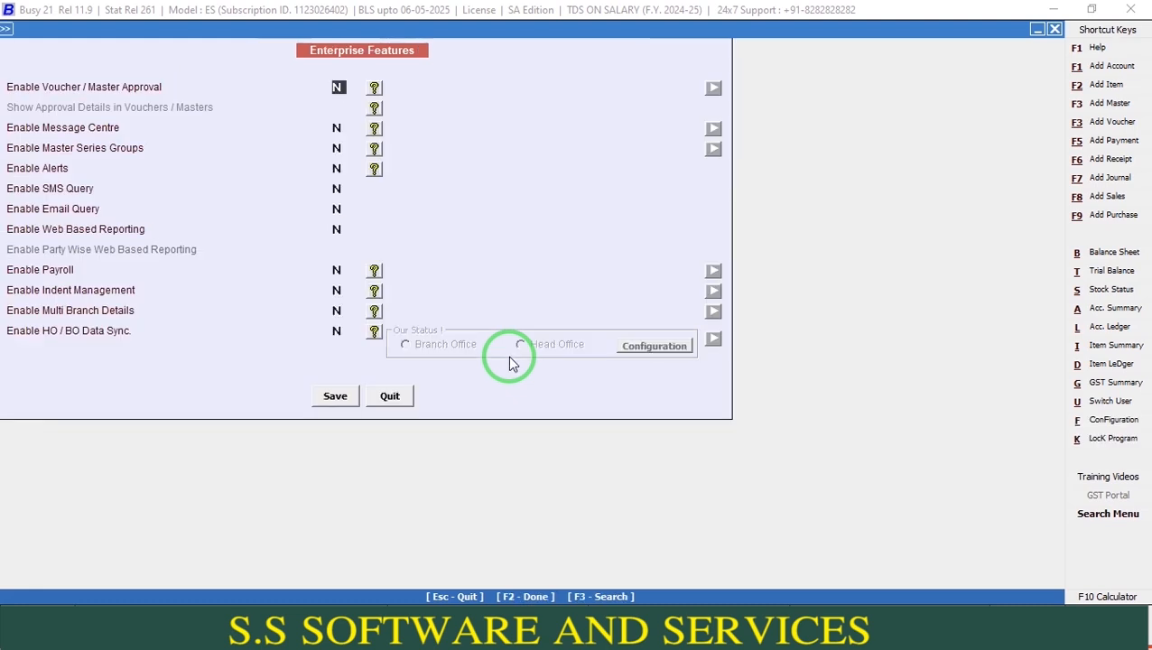
{"action": "left_click", "coordinate": [338, 268]}
{"action": "type", "text": "Y"}
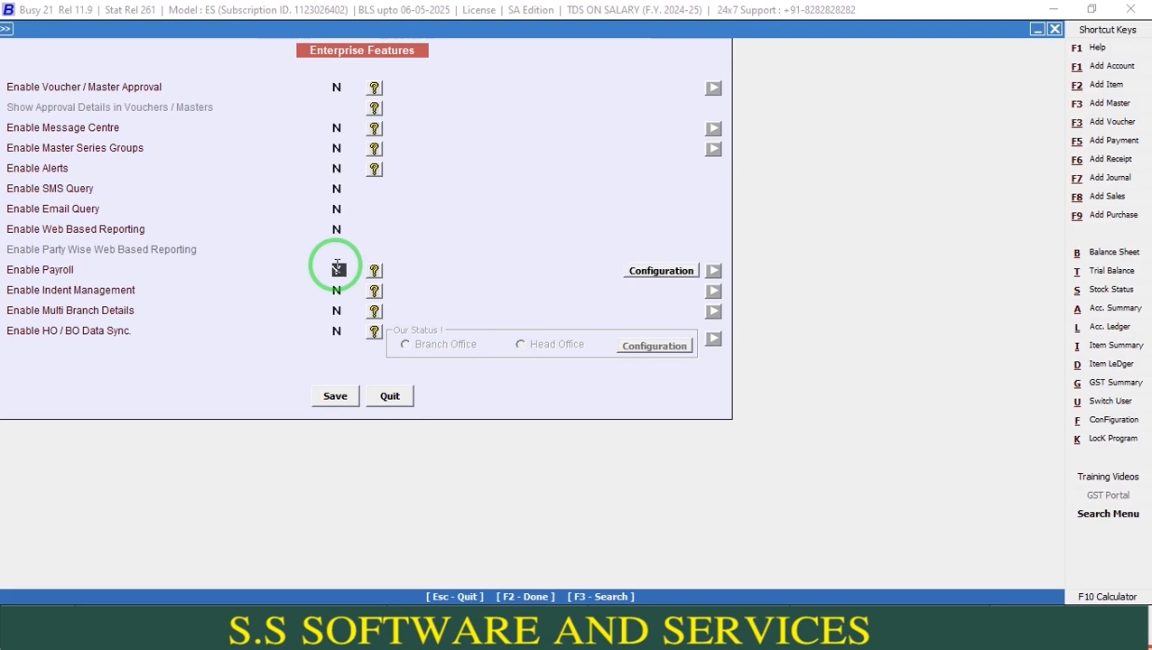
{"action": "left_click", "coordinate": [666, 270]}
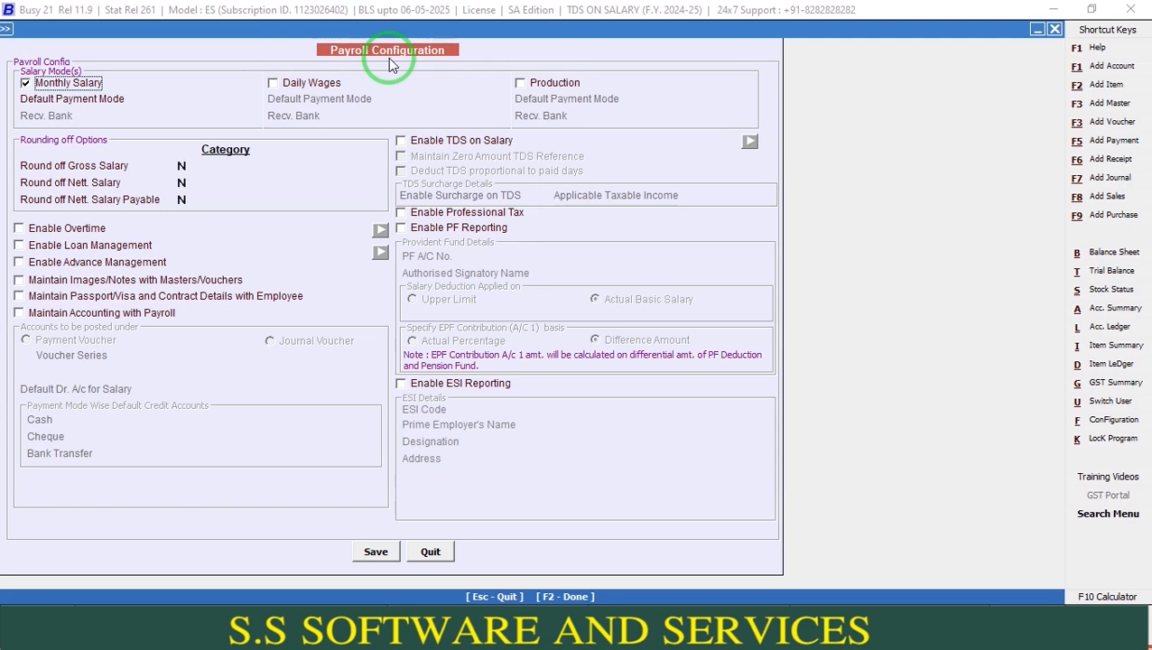
Turn on rounding off for gross salary, net salary and net salary payable, each with the Automatic category
{"action": "left_click", "coordinate": [184, 166]}
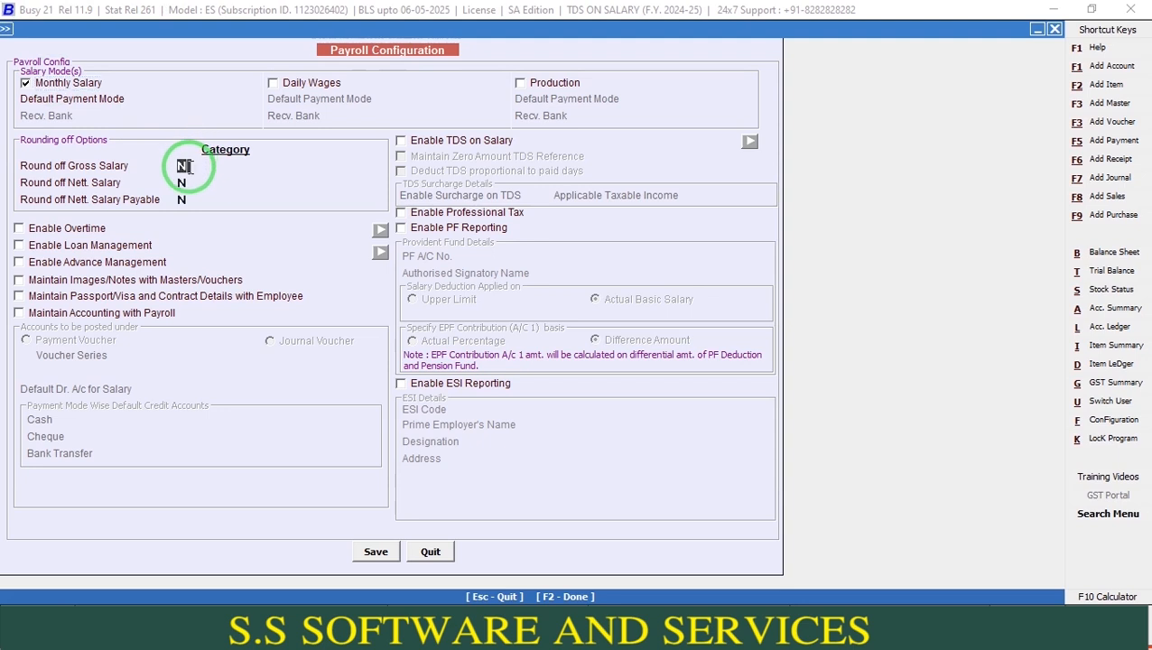
{"action": "type", "text": "Y"}
{"action": "key", "text": "Down"}
{"action": "key", "text": "Down"}
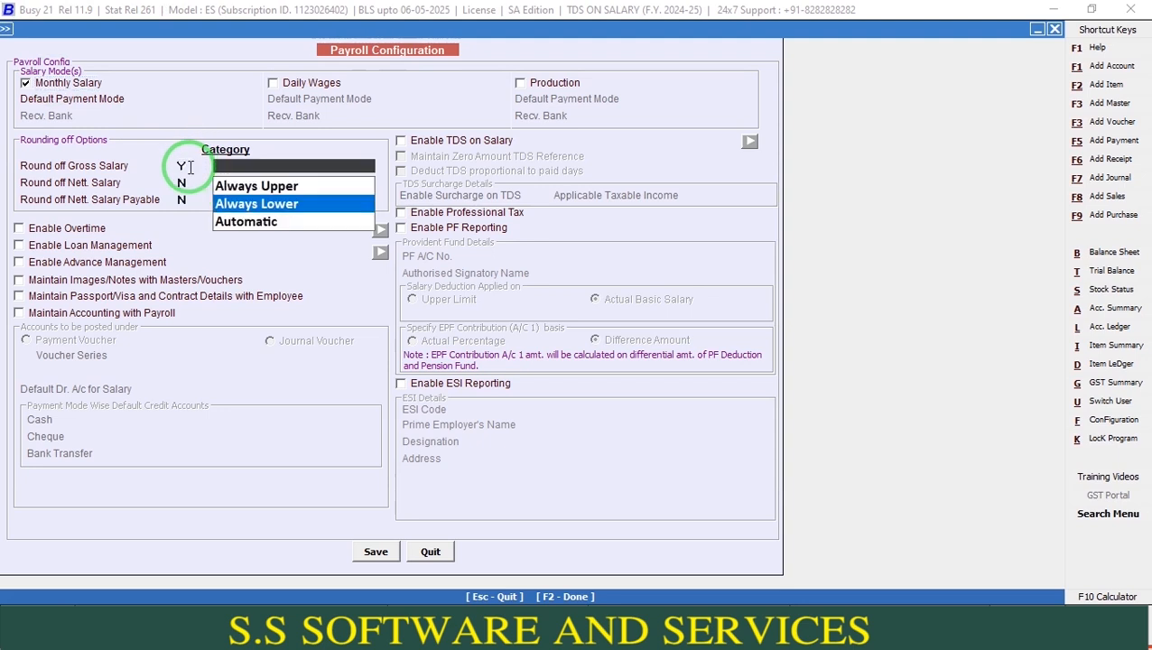
{"action": "key", "text": "Return"}
{"action": "type", "text": "Y"}
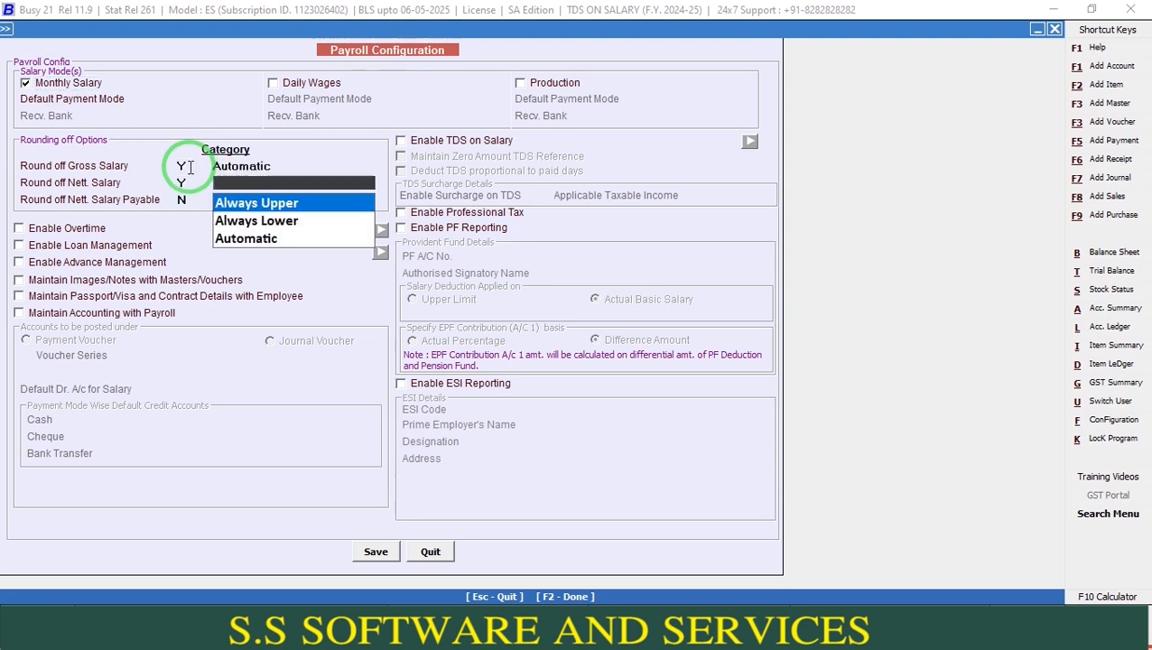
{"action": "key", "text": "Down"}
{"action": "key", "text": "Down"}
{"action": "key", "text": "Return"}
{"action": "type", "text": "Y"}
{"action": "key", "text": "Down"}
{"action": "key", "text": "Down"}
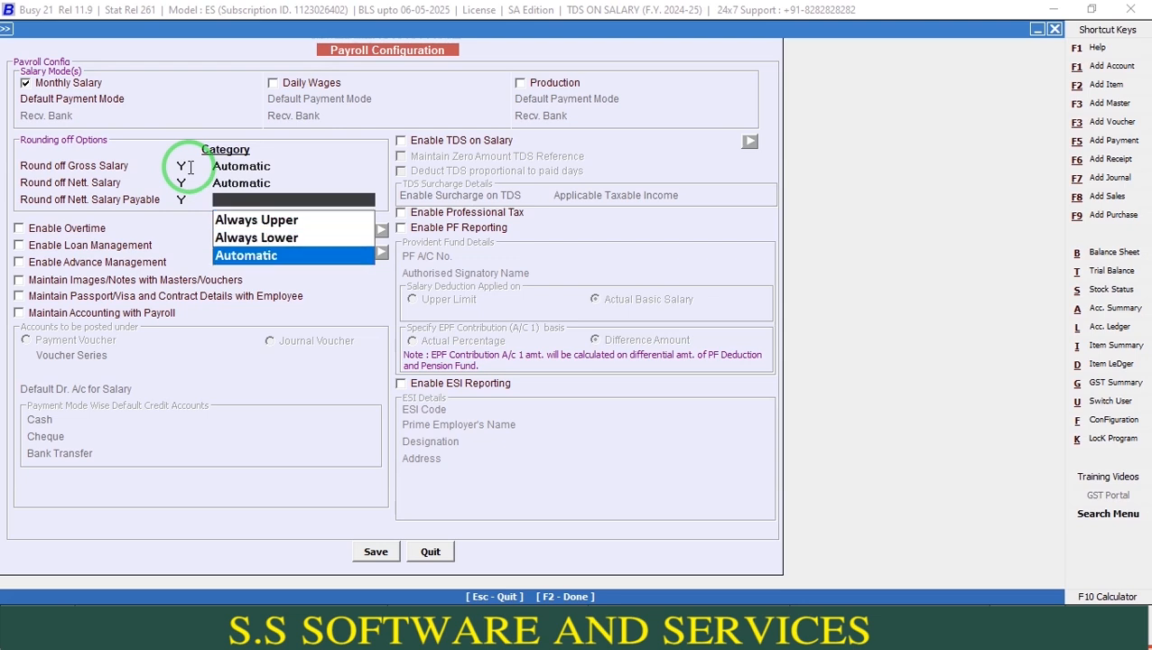
{"action": "key", "text": "Return"}
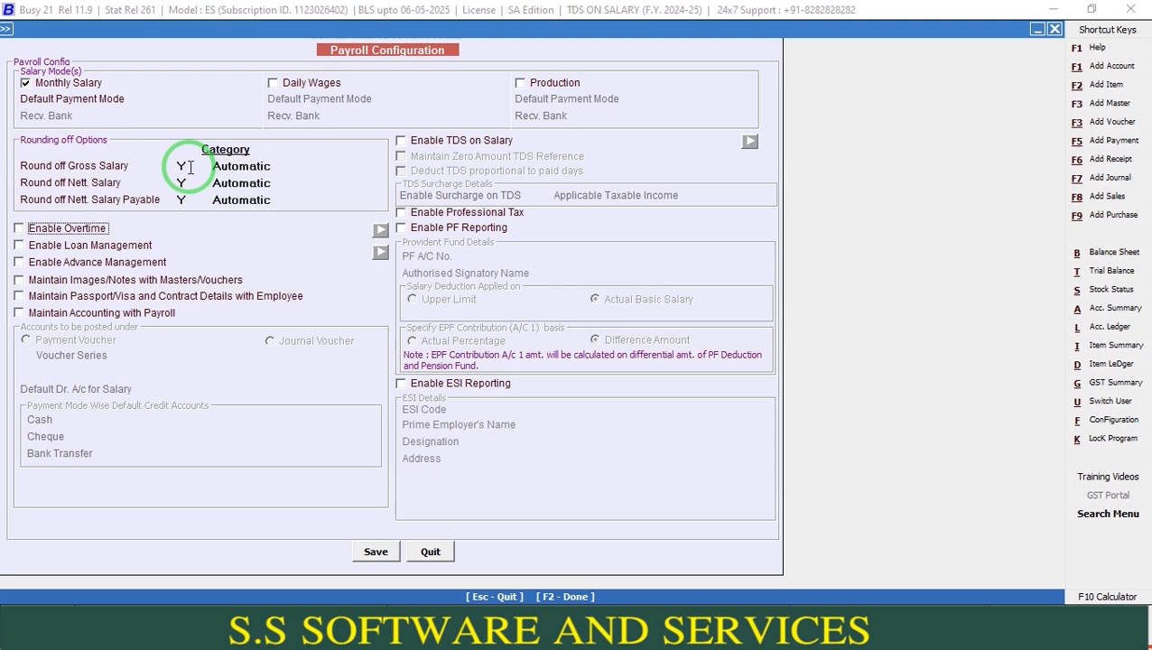
Enable accounting with payroll using payment voucher series Main, Salary as the default debit account and Cash as the cash credit account
{"action": "left_click", "coordinate": [77, 313]}
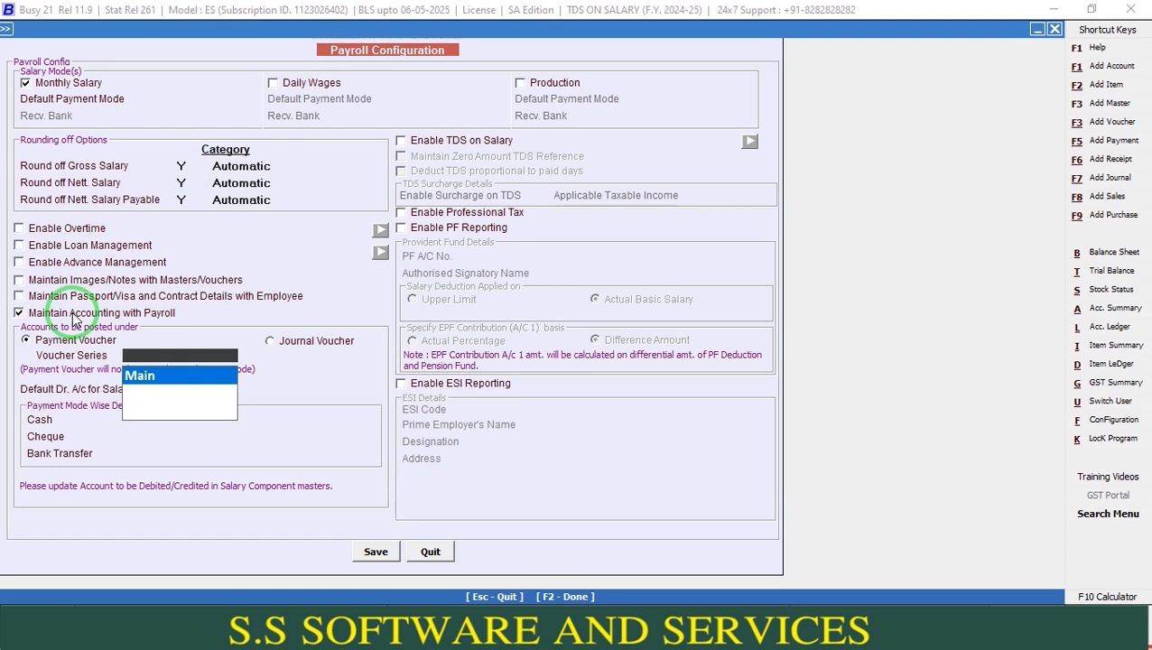
{"action": "key", "text": "Return"}
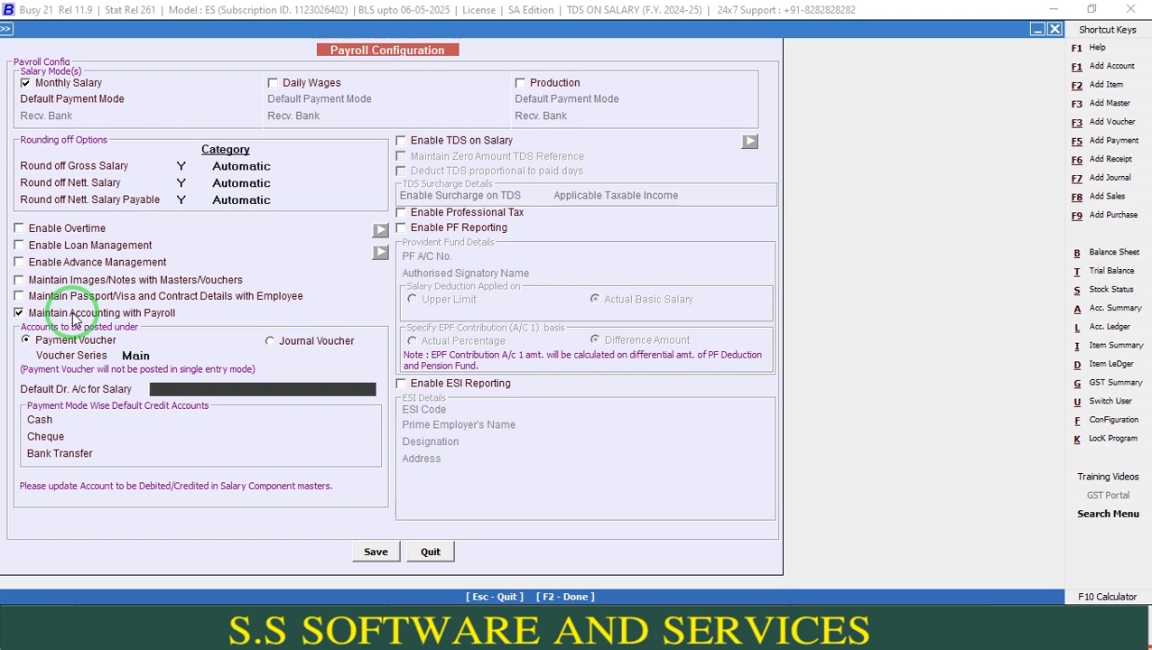
{"action": "type", "text": "s"}
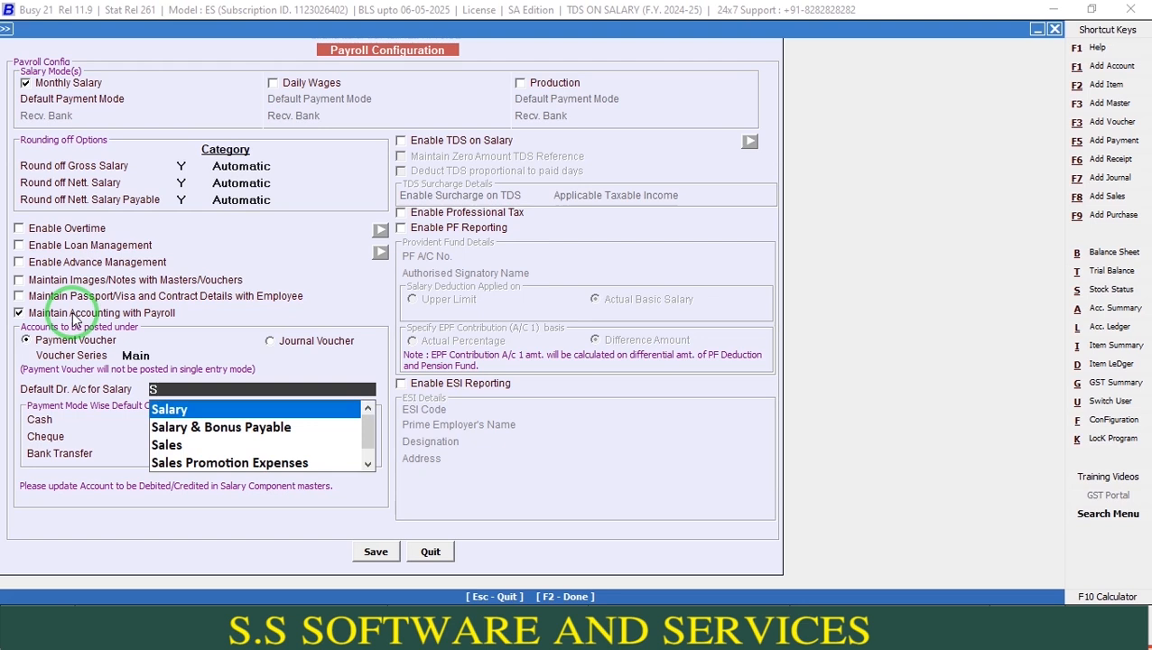
{"action": "key", "text": "BackSpace"}
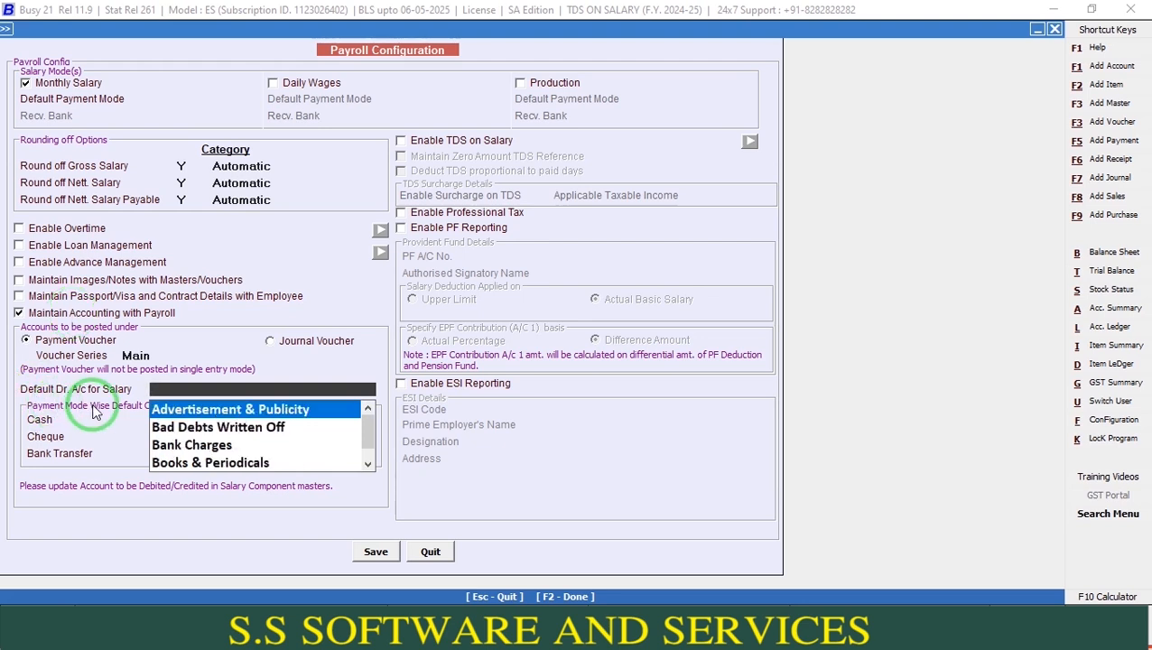
{"action": "type", "text": "salary"}
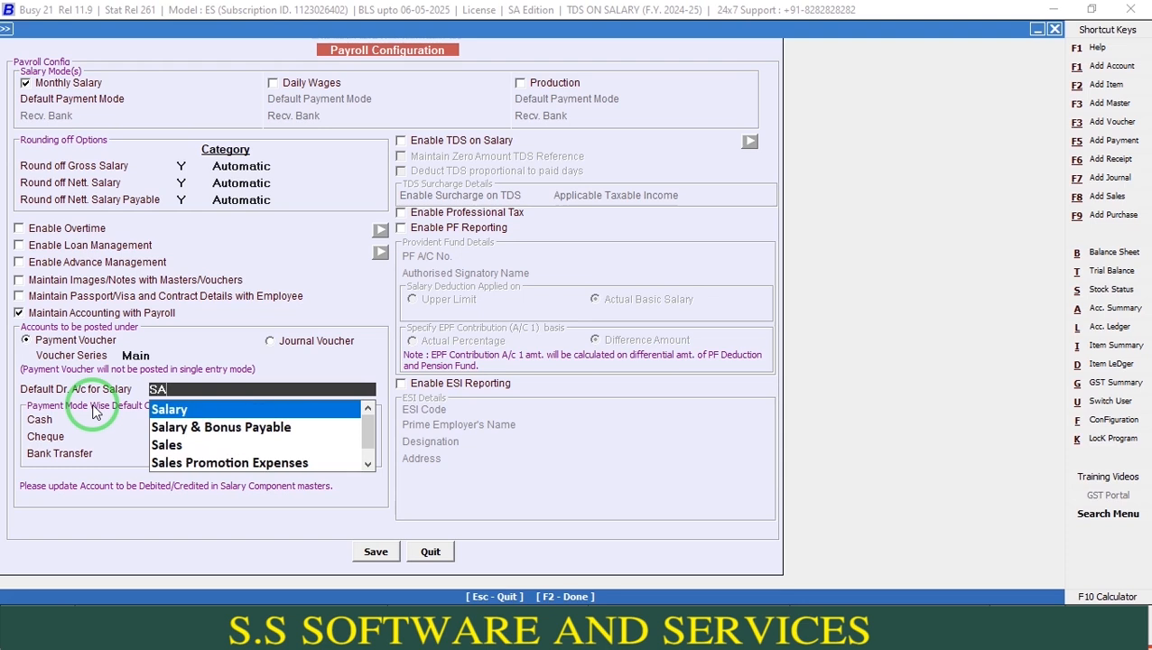
{"action": "key", "text": "Return"}
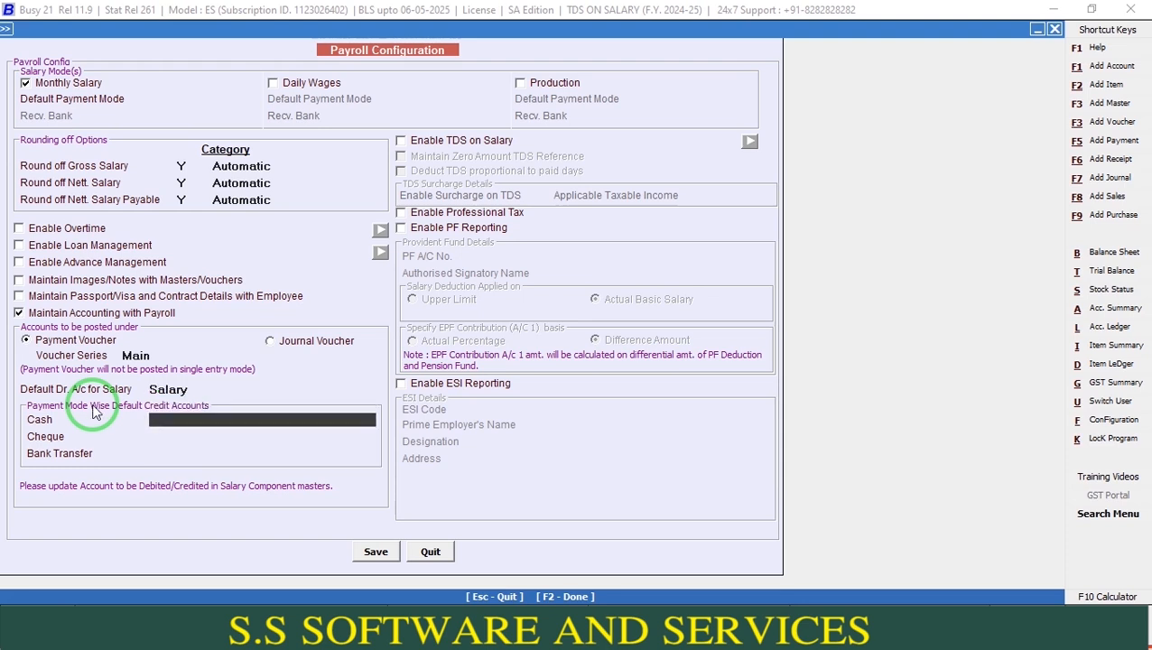
{"action": "type", "text": "CAS"}
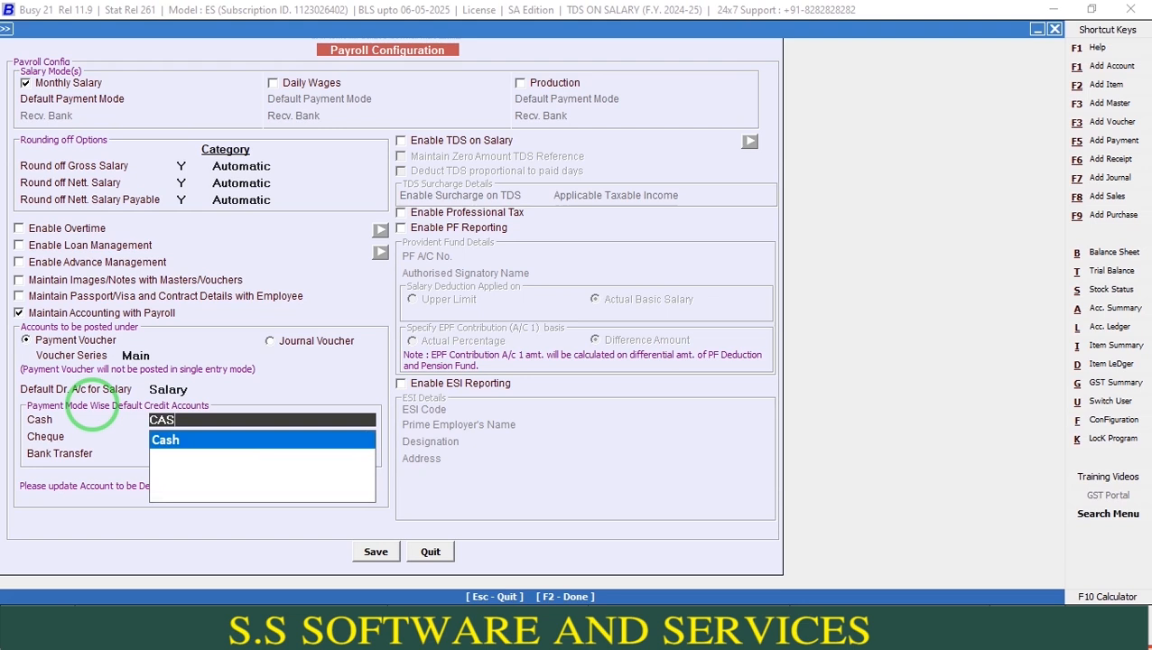
{"action": "key", "text": "Return"}
Create an account master named PNB BANK and assign it as the default credit account for cheque and bank transfer
{"action": "key", "text": "alt+F1"}
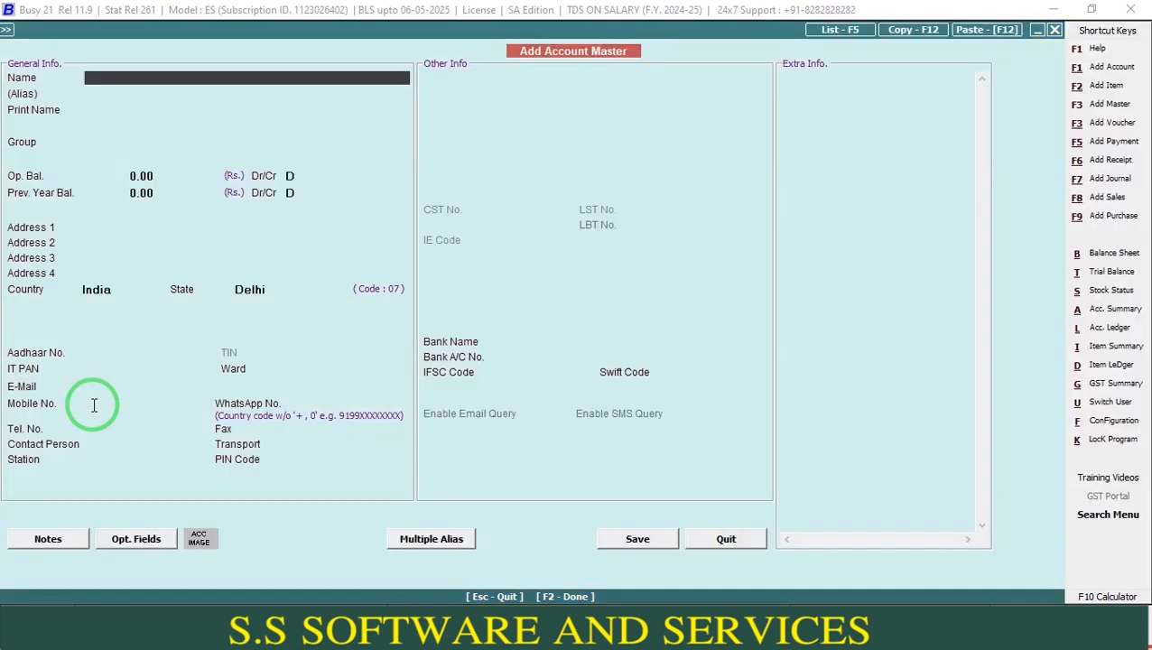
{"action": "type", "text": "PNB BANK"}
{"action": "key", "text": "Return"}
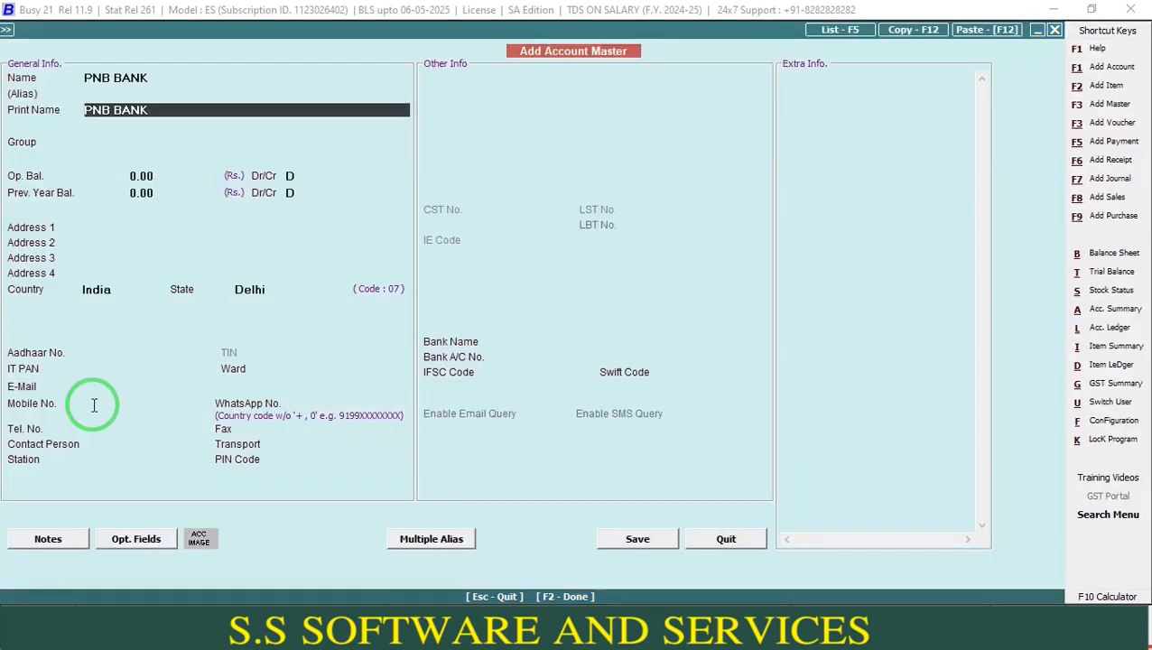
{"action": "key", "text": "Return"}
{"action": "key", "text": "Return"}
{"action": "key", "text": "F2"}
{"action": "key", "text": "Return"}
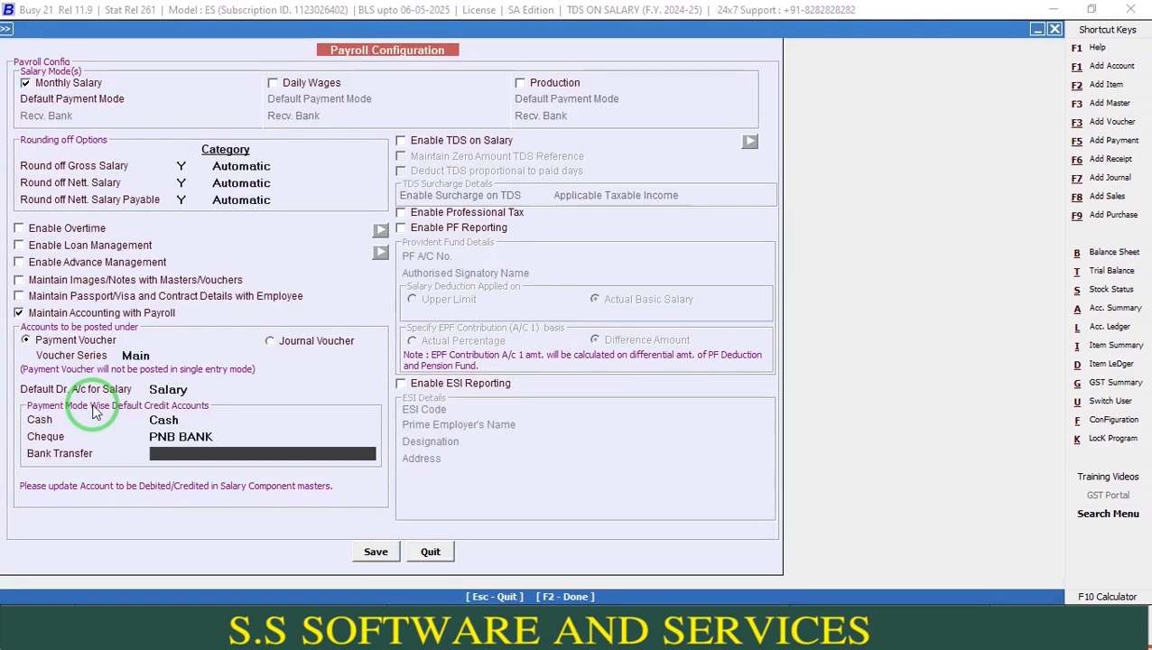
{"action": "type", "text": "PNB"}
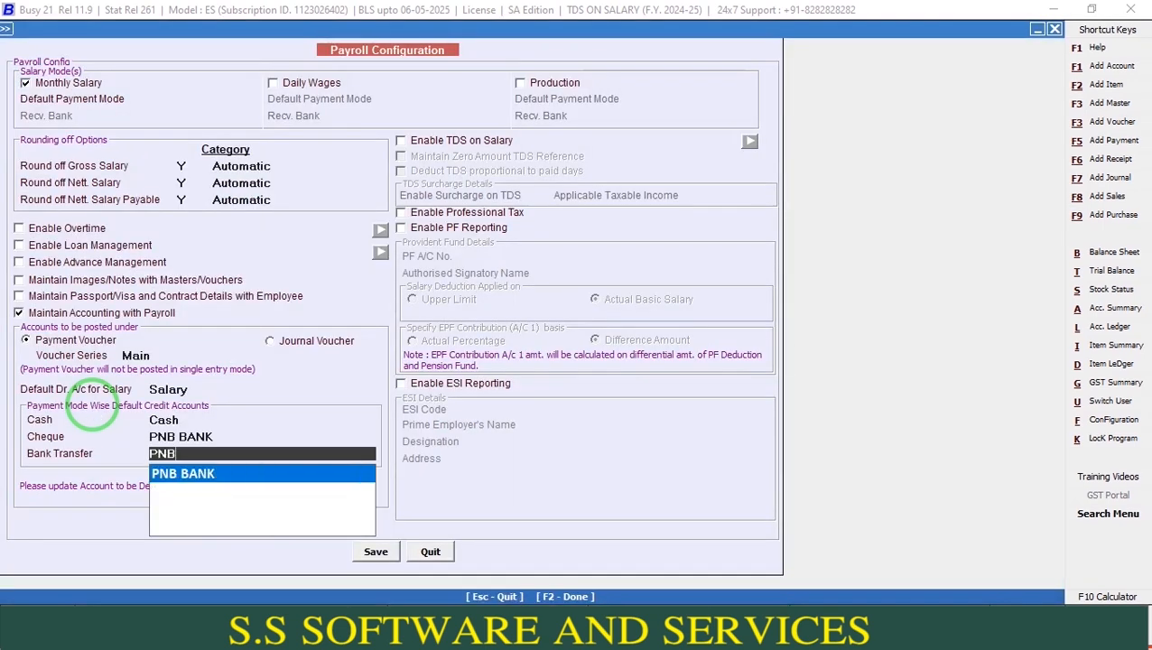
{"action": "key", "text": "Return"}
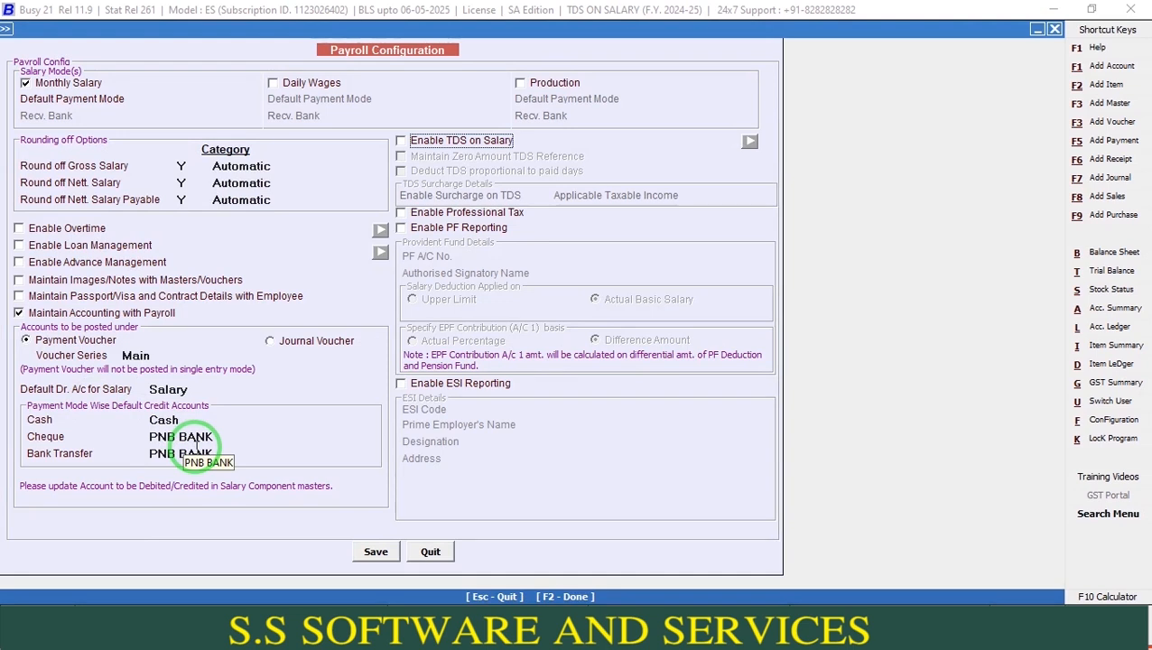
Enable TDS on Salary, then save the payroll configuration and the Enterprise Features and leave the feature options
{"action": "left_click", "coordinate": [467, 150]}
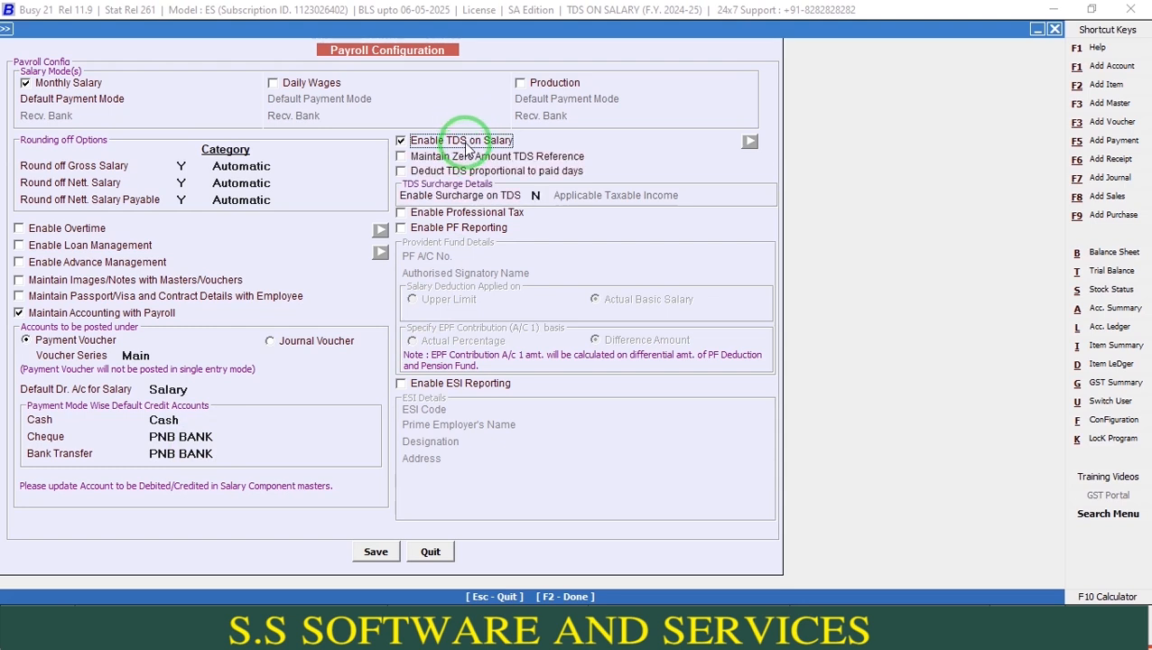
{"action": "left_click", "coordinate": [381, 552]}
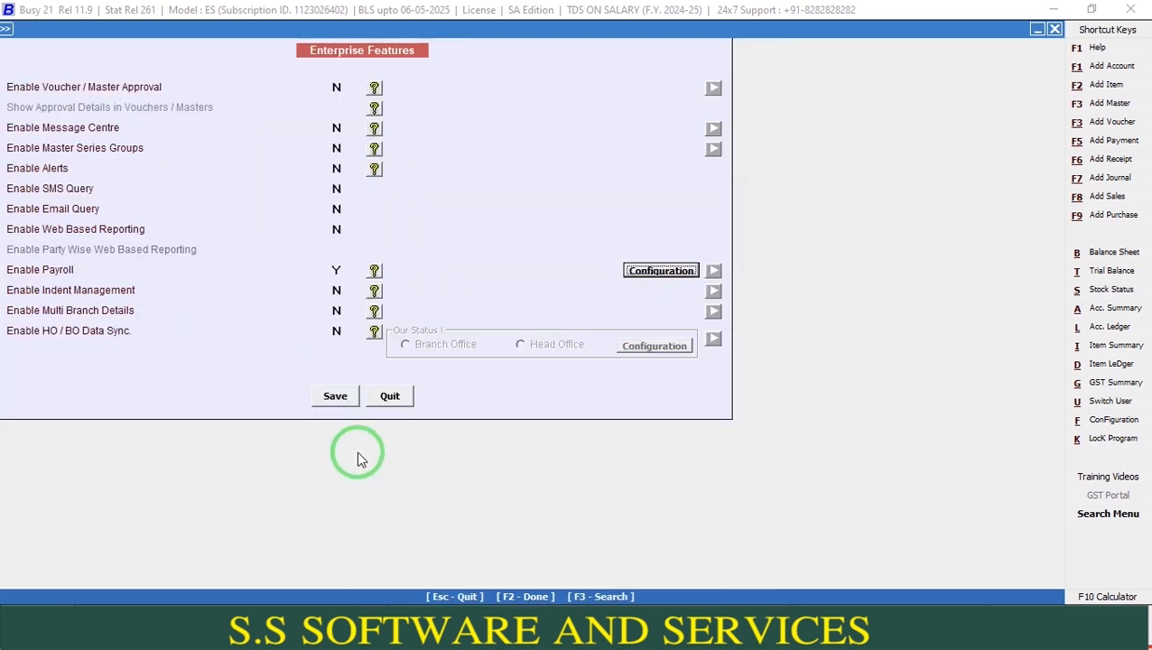
{"action": "left_click", "coordinate": [352, 404]}
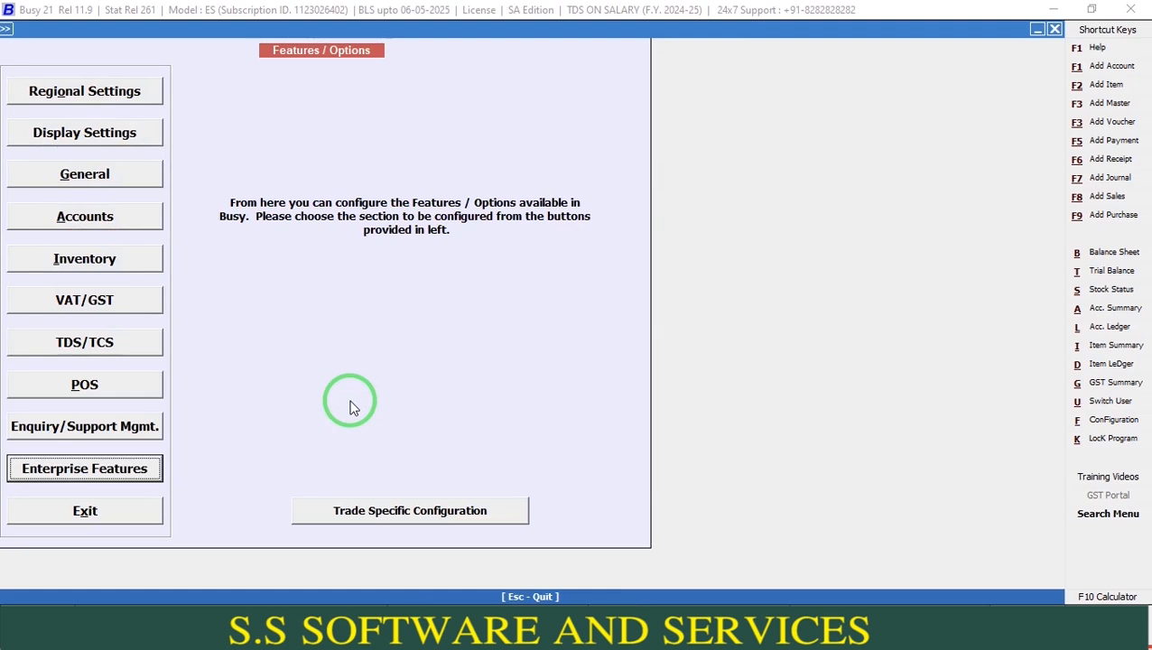
{"action": "key", "text": "Escape"}
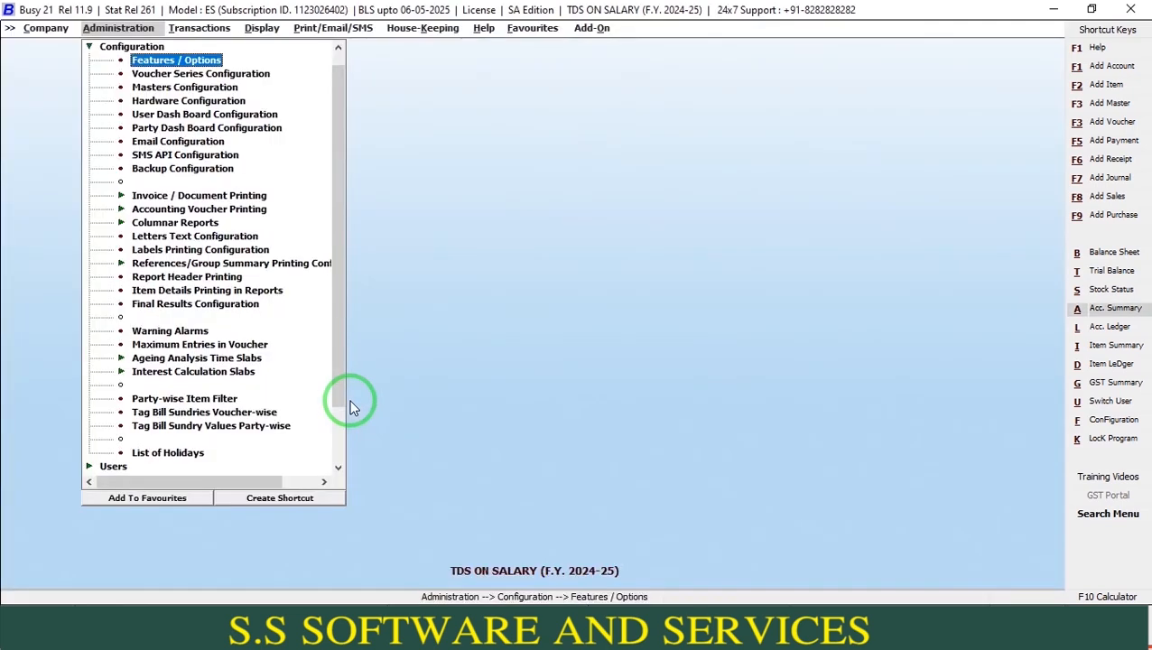
Open the TDS salary component master for modification
{"action": "key", "text": "Escape"}
{"action": "key", "text": "Up"}
{"action": "key", "text": "Return"}
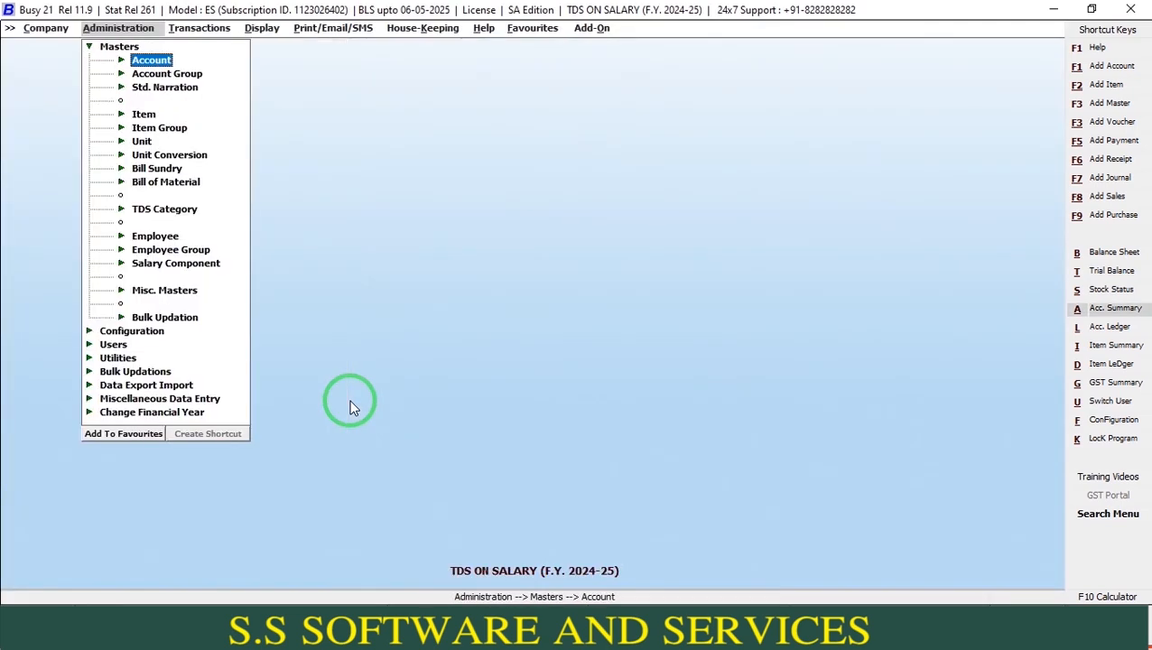
{"action": "key", "text": "Down"}
{"action": "key", "text": "Down"}
{"action": "key", "text": "Down"}
{"action": "key", "text": "Down"}
{"action": "key", "text": "Down"}
{"action": "key", "text": "Down"}
{"action": "key", "text": "Down"}
{"action": "key", "text": "Down"}
{"action": "key", "text": "Down"}
{"action": "key", "text": "Down"}
{"action": "key", "text": "Down"}
{"action": "key", "text": "Down"}
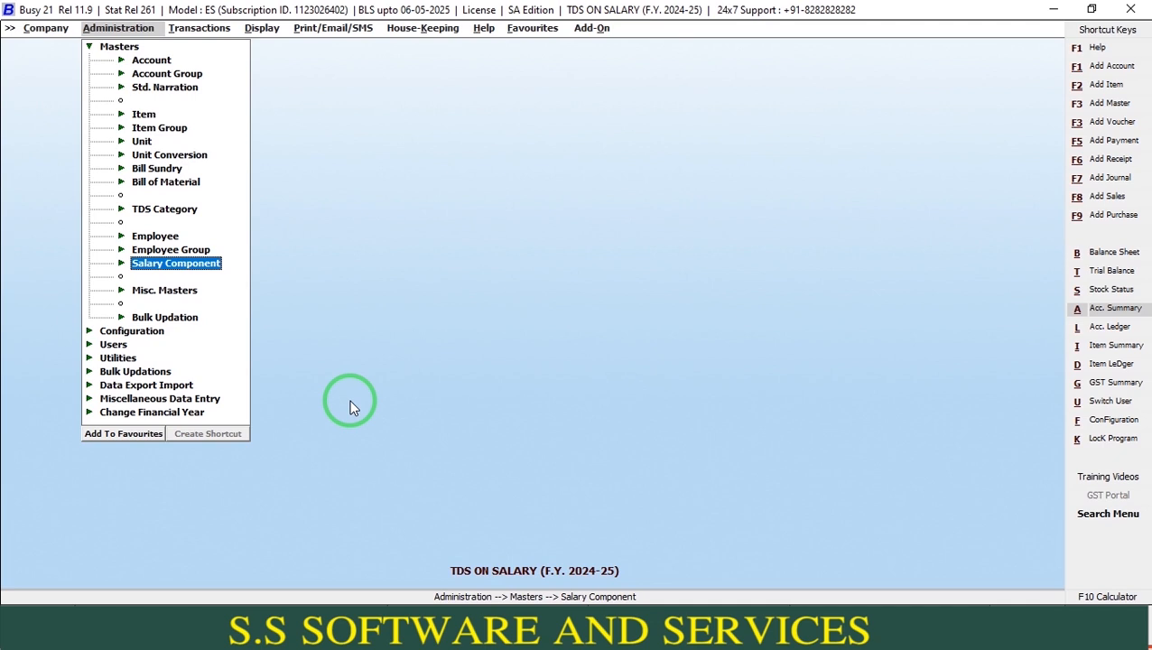
{"action": "key", "text": "Return"}
{"action": "key", "text": "Down"}
{"action": "key", "text": "Return"}
{"action": "type", "text": "T"}
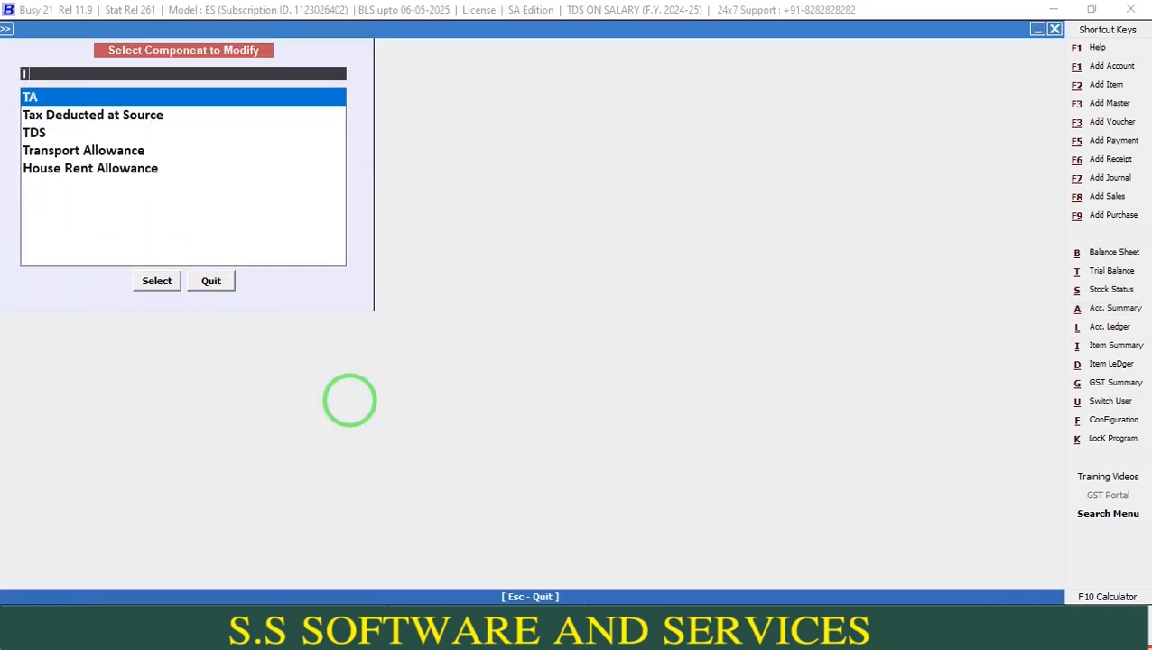
{"action": "type", "text": "DS"}
{"action": "key", "text": "Return"}
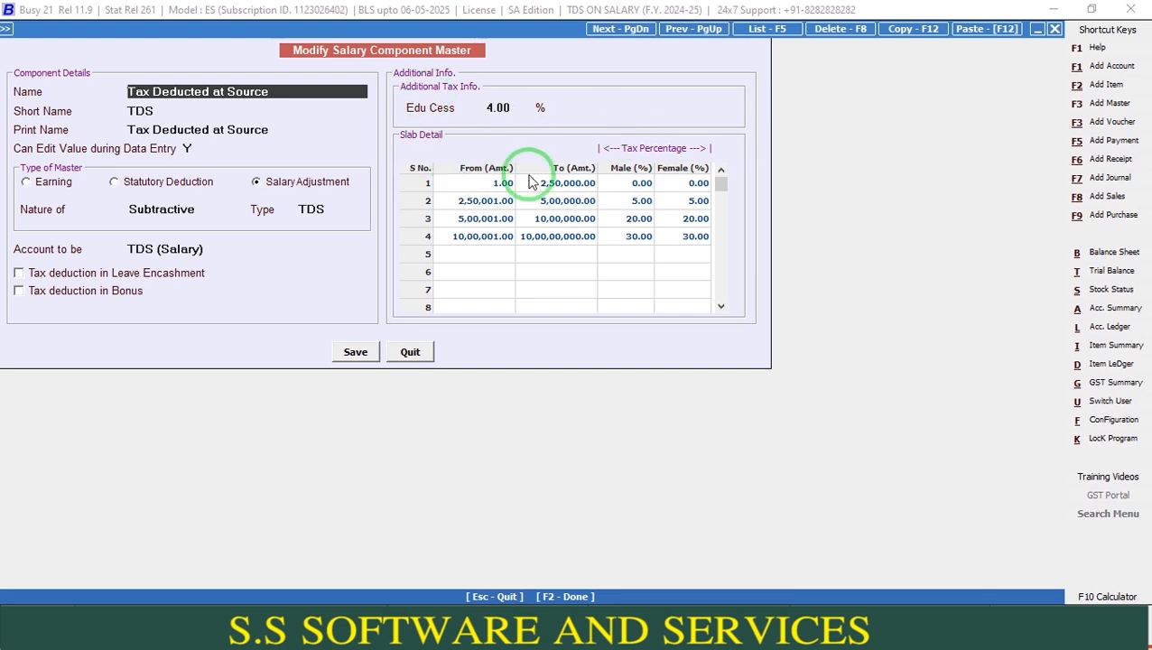
Set the upper amount of the first tax slab to 4,00,000
{"action": "left_click", "coordinate": [569, 184]}
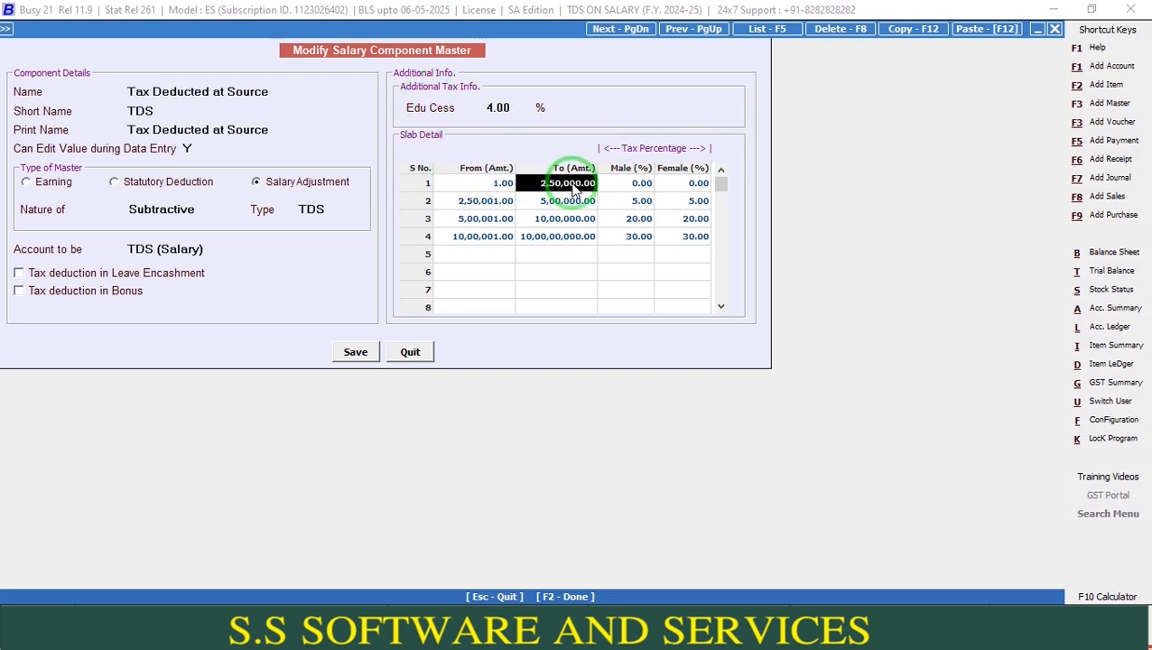
{"action": "type", "text": "4"}
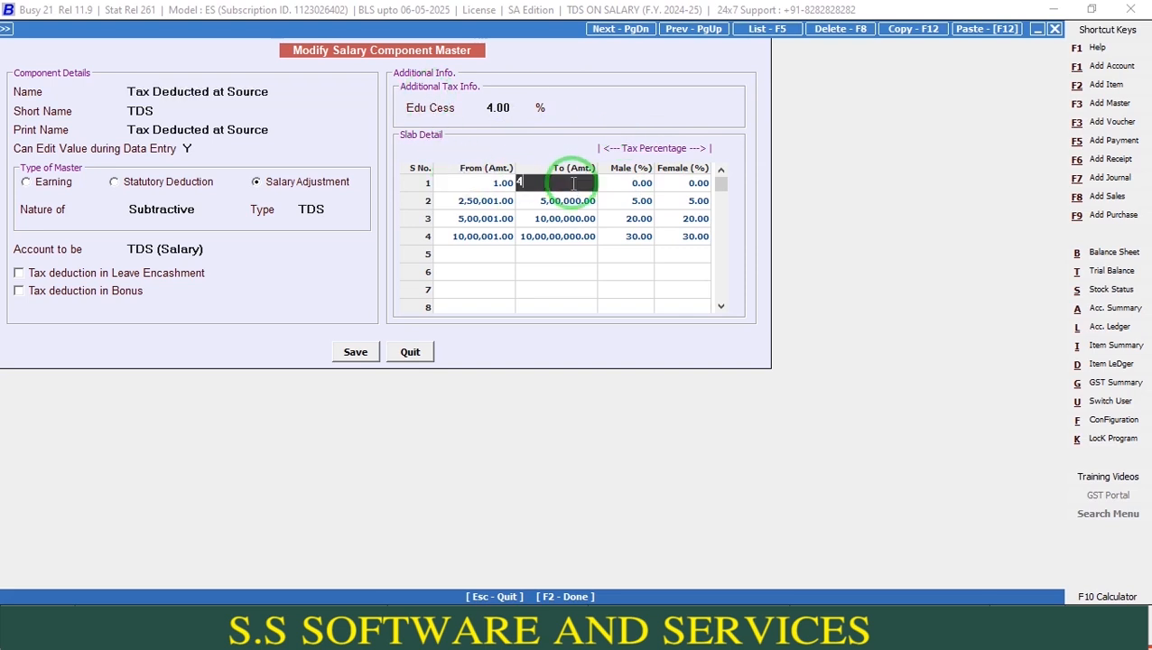
{"action": "type", "text": ",00,000"}
{"action": "key", "text": "Return"}
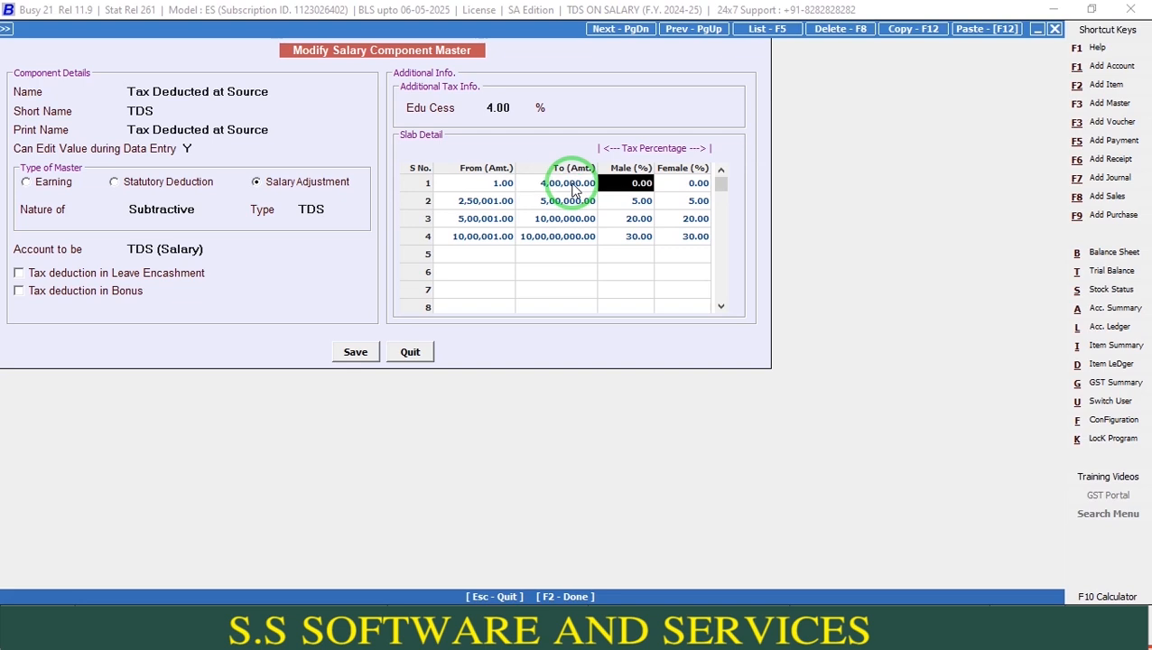
Set the second tax slab's range from 4,00,001 to 8,00,000
{"action": "key", "text": "Return"}
{"action": "key", "text": "Return"}
{"action": "type", "text": "40001"}
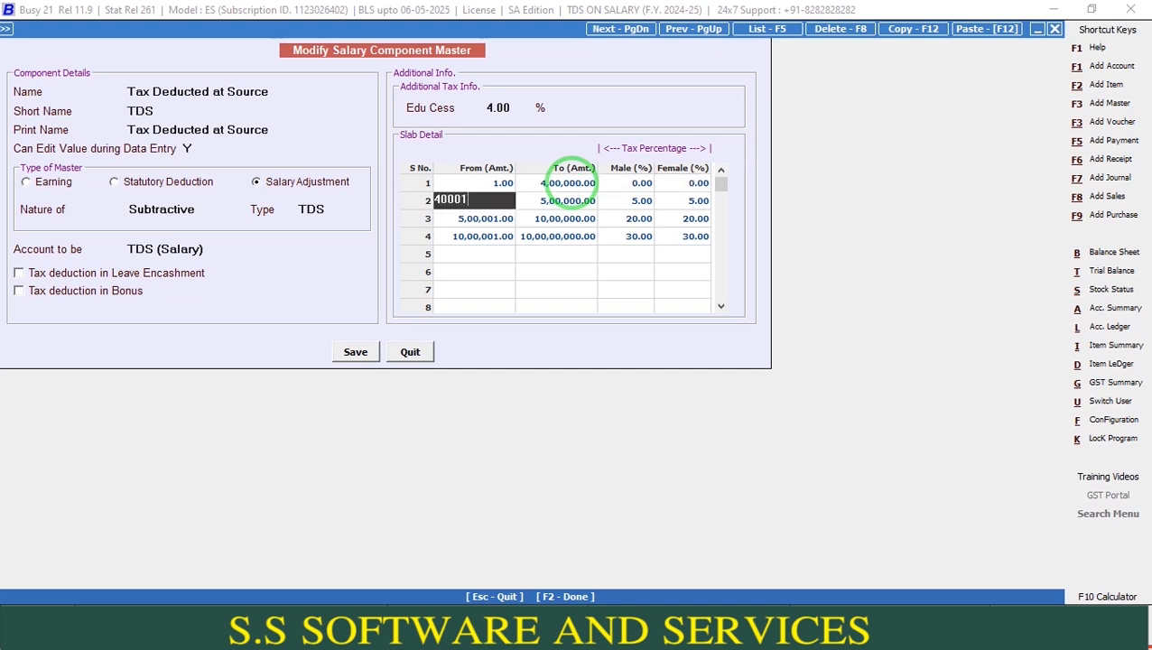
{"action": "key", "text": "BackSpace"}
{"action": "type", "text": "01"}
{"action": "key", "text": "Return"}
{"action": "type", "text": "8"}
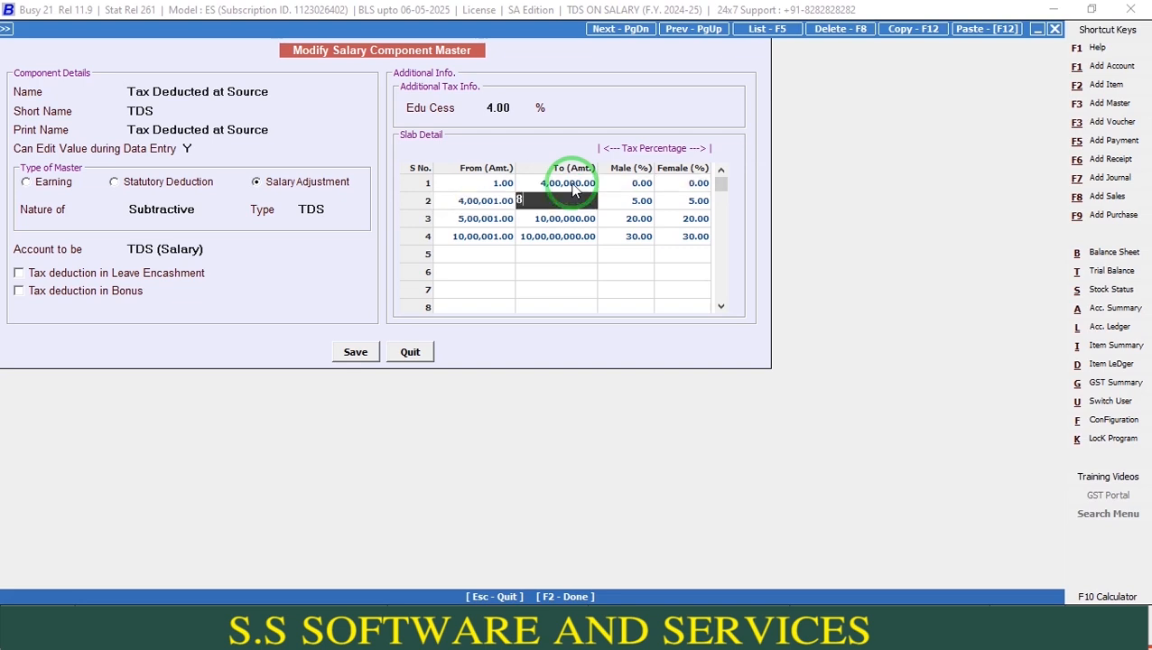
{"action": "type", "text": ",00,000"}
{"action": "key", "text": "Return"}
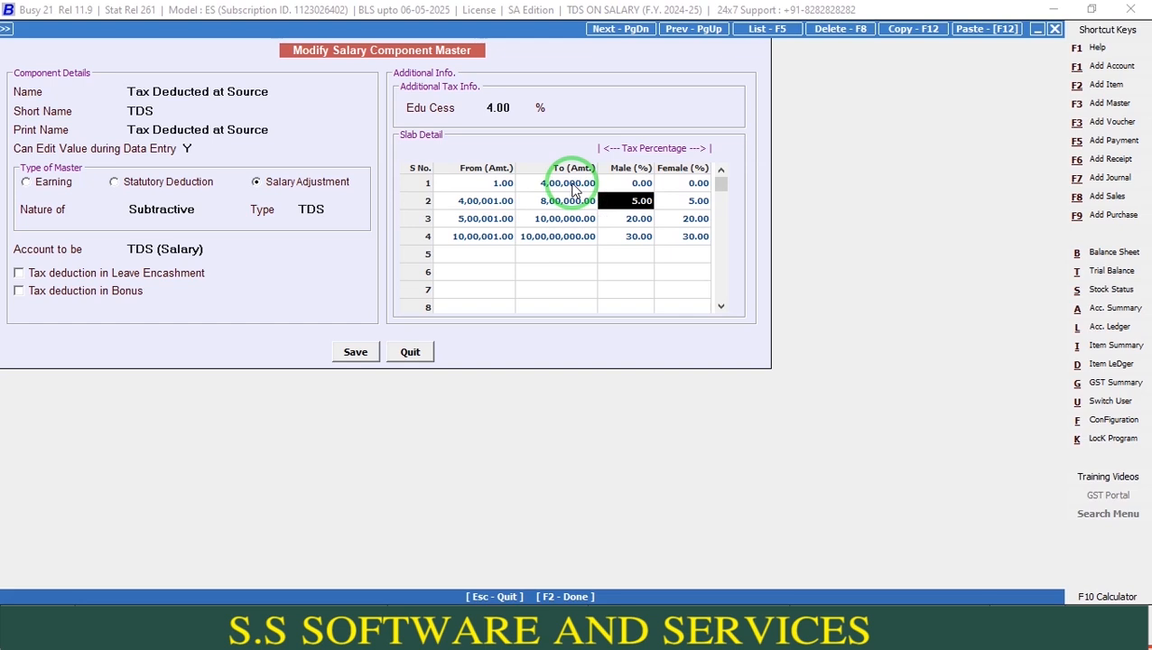
Set the third tax slab's range from 8,00,001 to 12,00,000 with a male tax rate of 10%
{"action": "key", "text": "Return"}
{"action": "key", "text": "Return"}
{"action": "type", "text": "800001"}
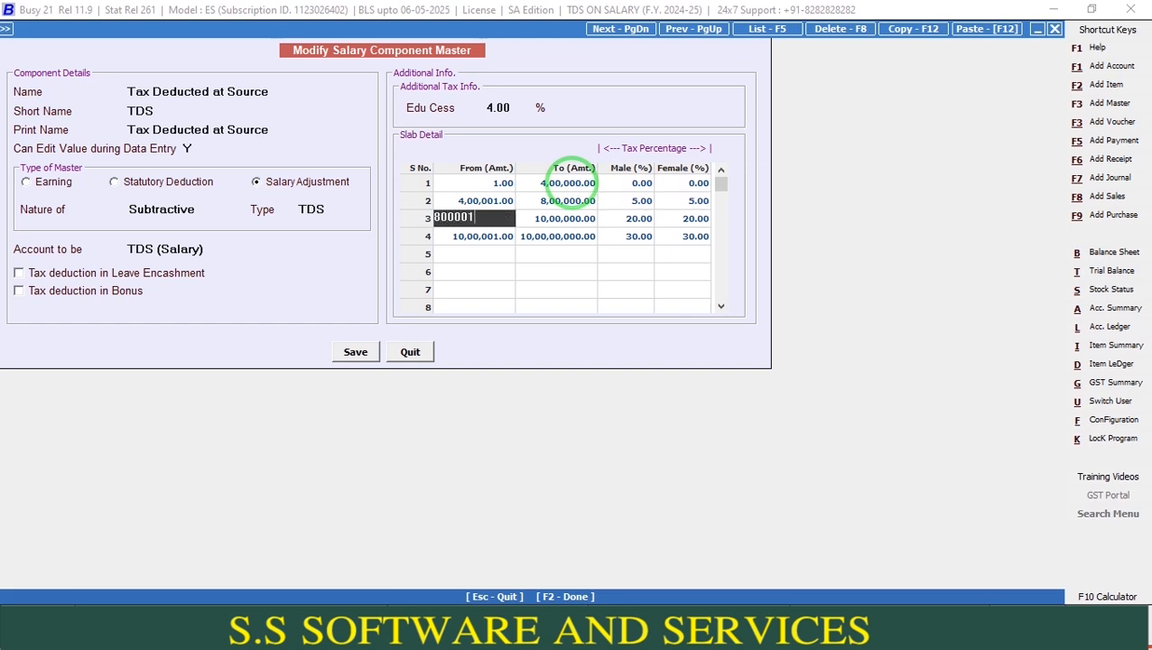
{"action": "key", "text": "Return"}
{"action": "type", "text": "1200000"}
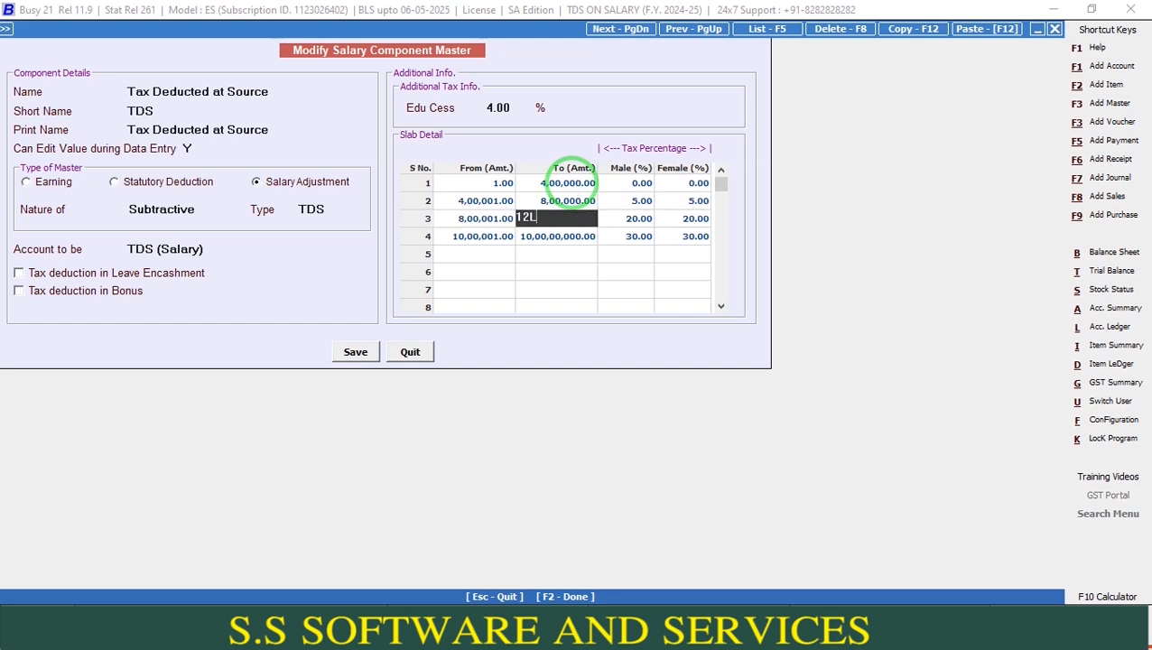
{"action": "key", "text": "Return"}
{"action": "type", "text": "10"}
{"action": "key", "text": "Return"}
Set the fourth tax slab's range from 12,00,001 to 16,00,000 with a male tax rate of 15%
{"action": "key", "text": "Return"}
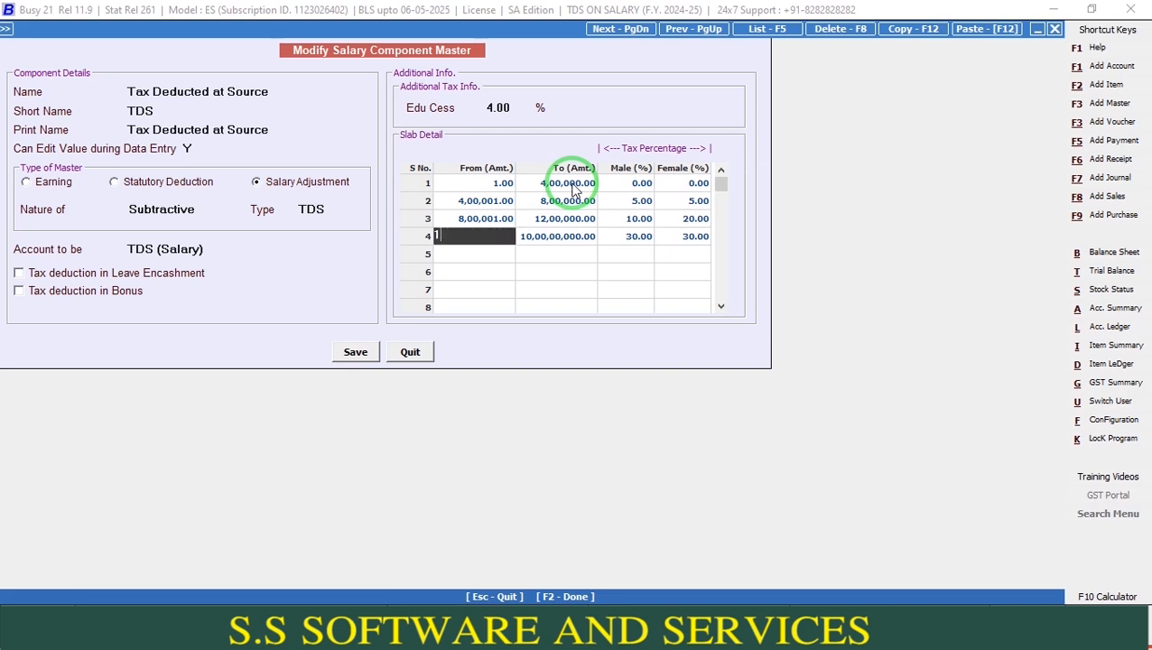
{"action": "type", "text": "1200001"}
{"action": "key", "text": "Return"}
{"action": "type", "text": "1600000"}
{"action": "key", "text": "Return"}
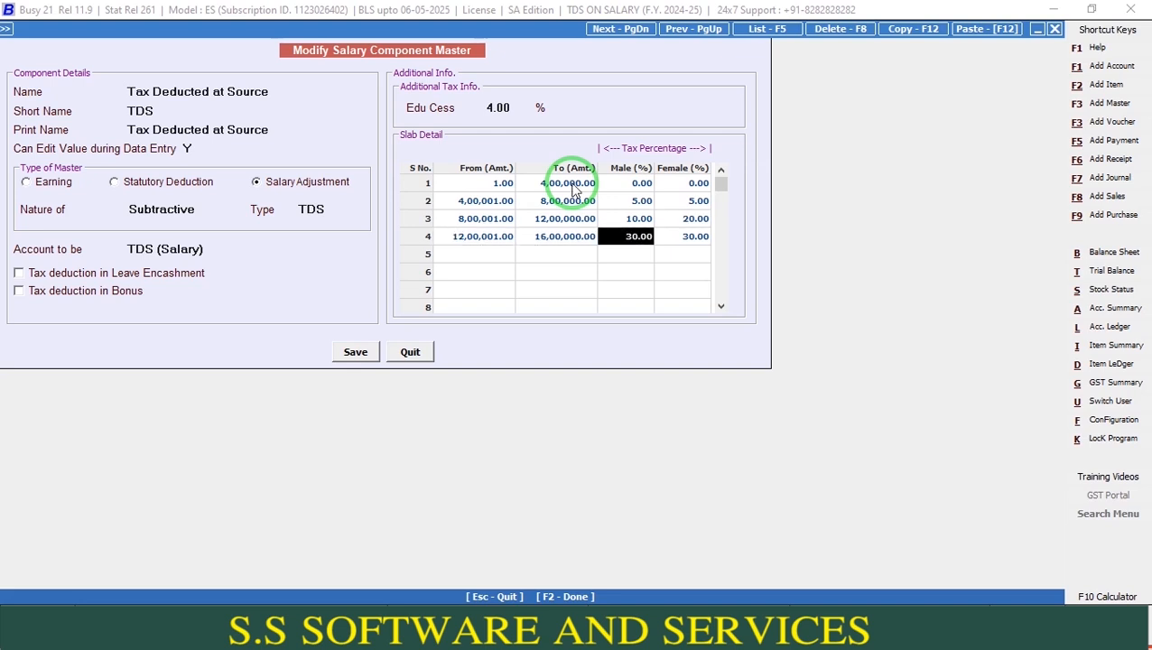
{"action": "type", "text": "15"}
{"action": "key", "text": "Return"}
Add a fifth tax slab from 16,00,001 to 20,00,000 with a male tax rate of 20%
{"action": "key", "text": "Return"}
{"action": "type", "text": "16"}
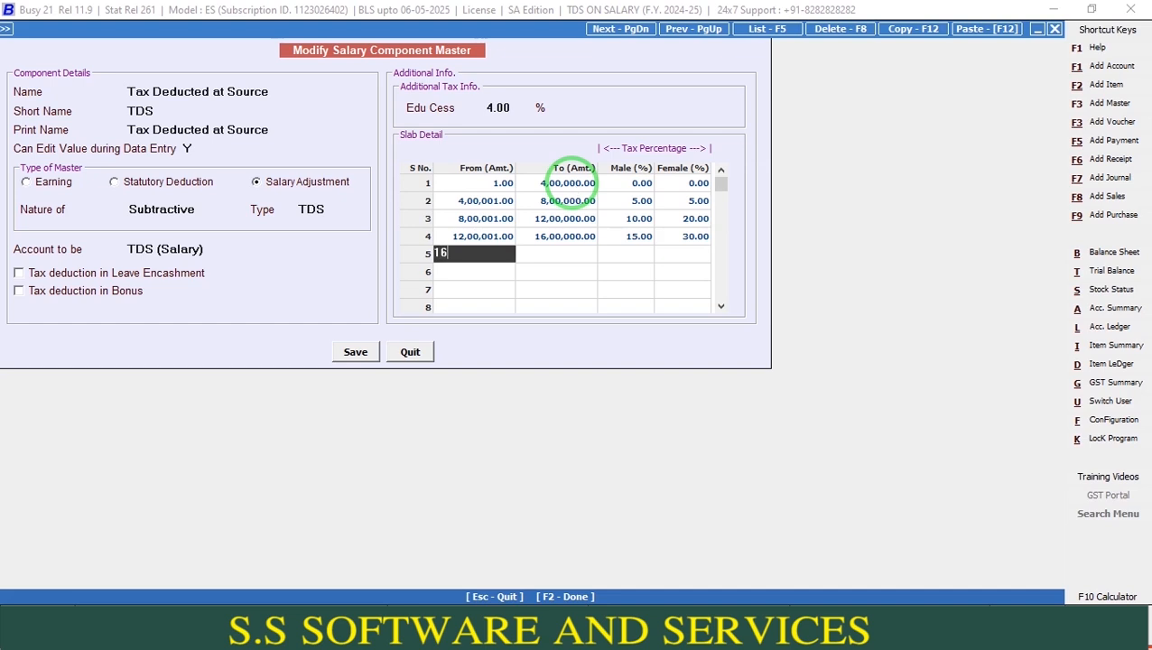
{"action": "type", "text": ",00,001"}
{"action": "key", "text": "Return"}
{"action": "type", "text": "20"}
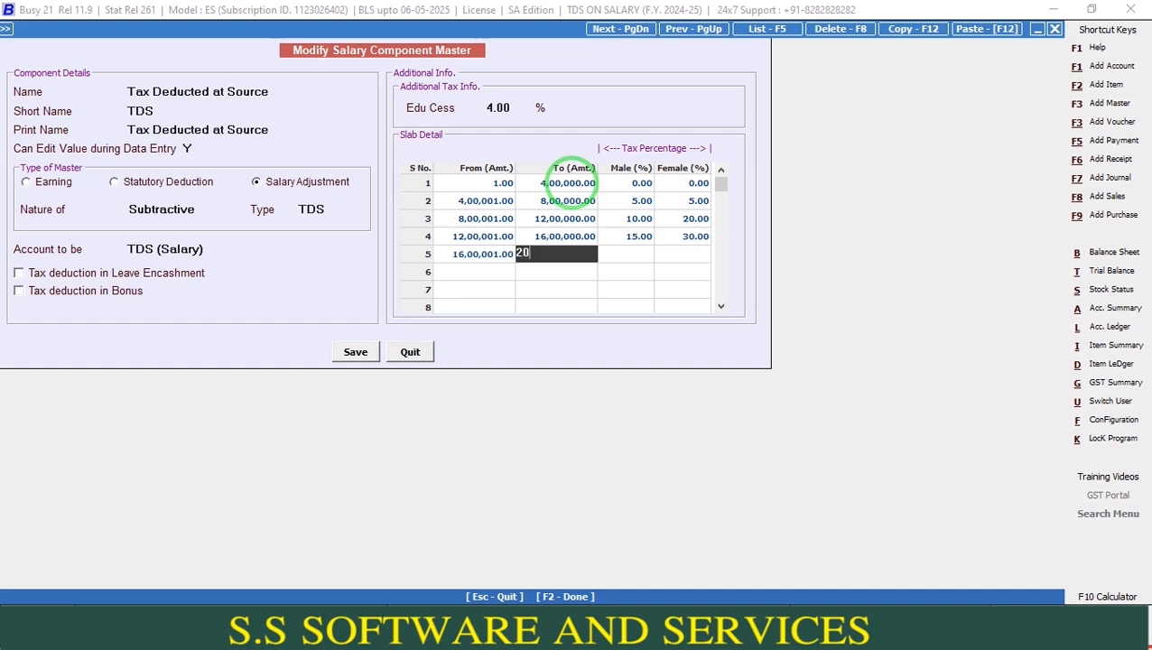
{"action": "key", "text": "Return"}
{"action": "type", "text": "20"}
{"action": "key", "text": "Return"}
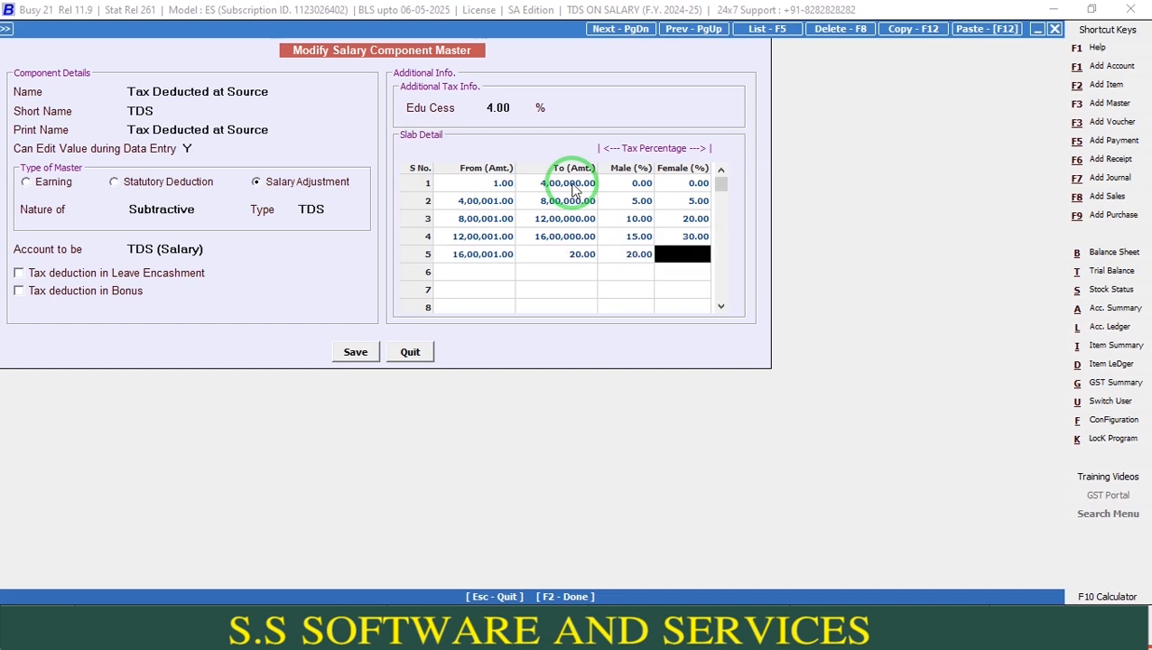
{"action": "key", "text": "Return"}
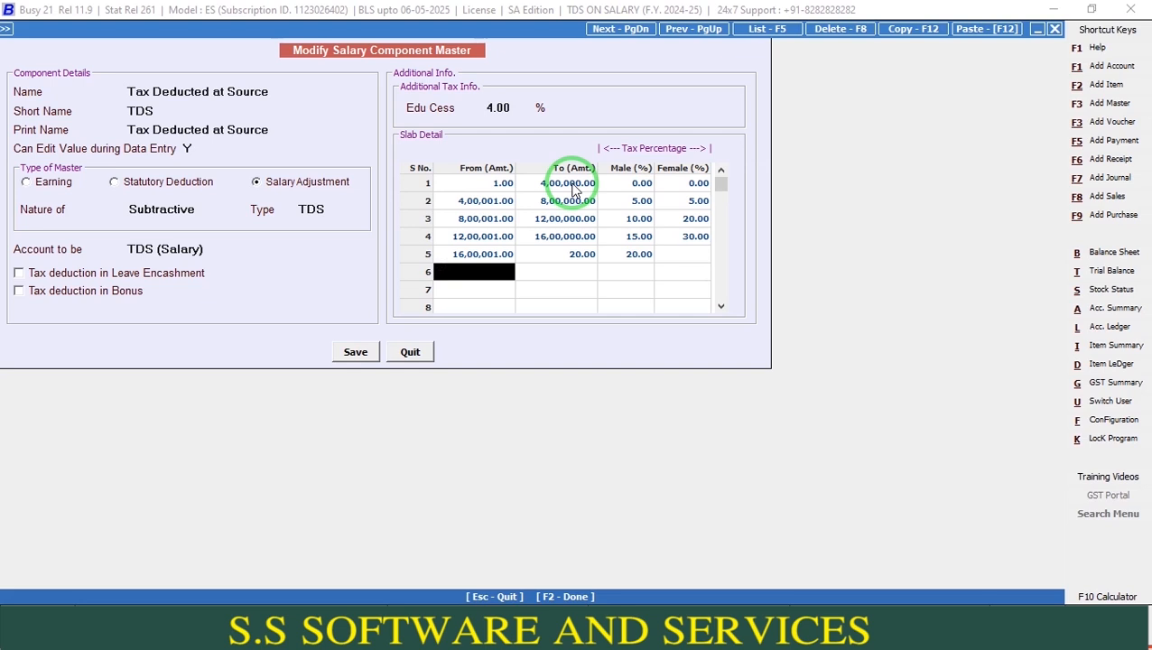
{"action": "key", "text": "Up"}
{"action": "type", "text": "2000000"}
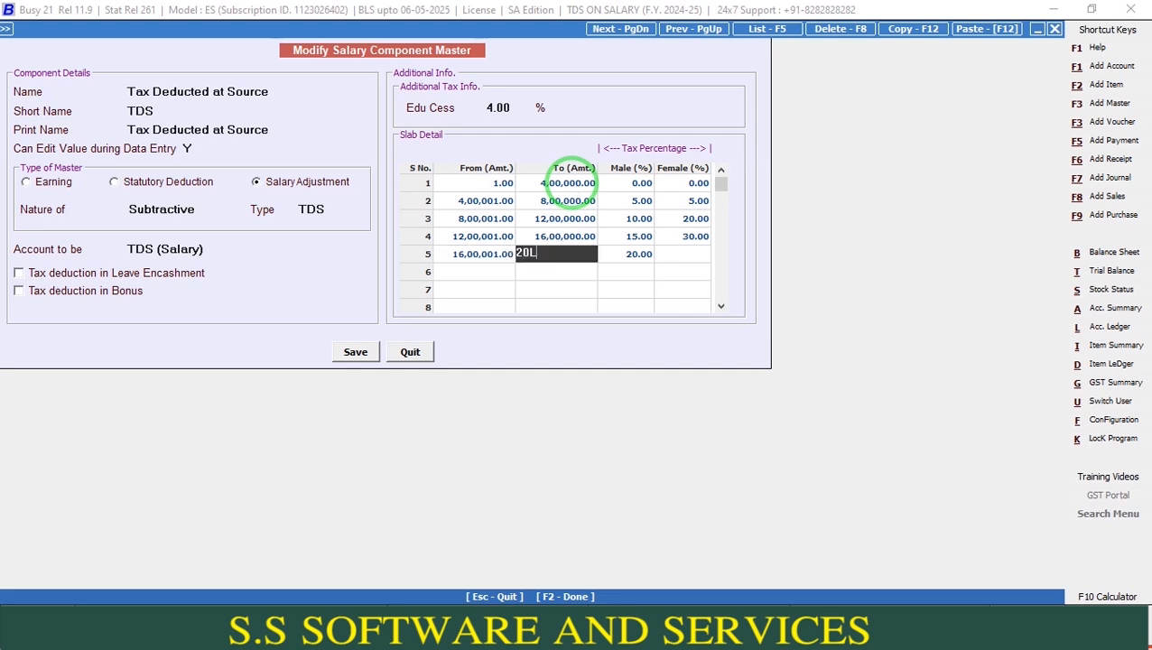
{"action": "key", "text": "Return"}
{"action": "key", "text": "Return"}
Add a sixth tax slab from 20,00,000 to 24,00,000 with a male tax rate of 25%
{"action": "key", "text": "Return"}
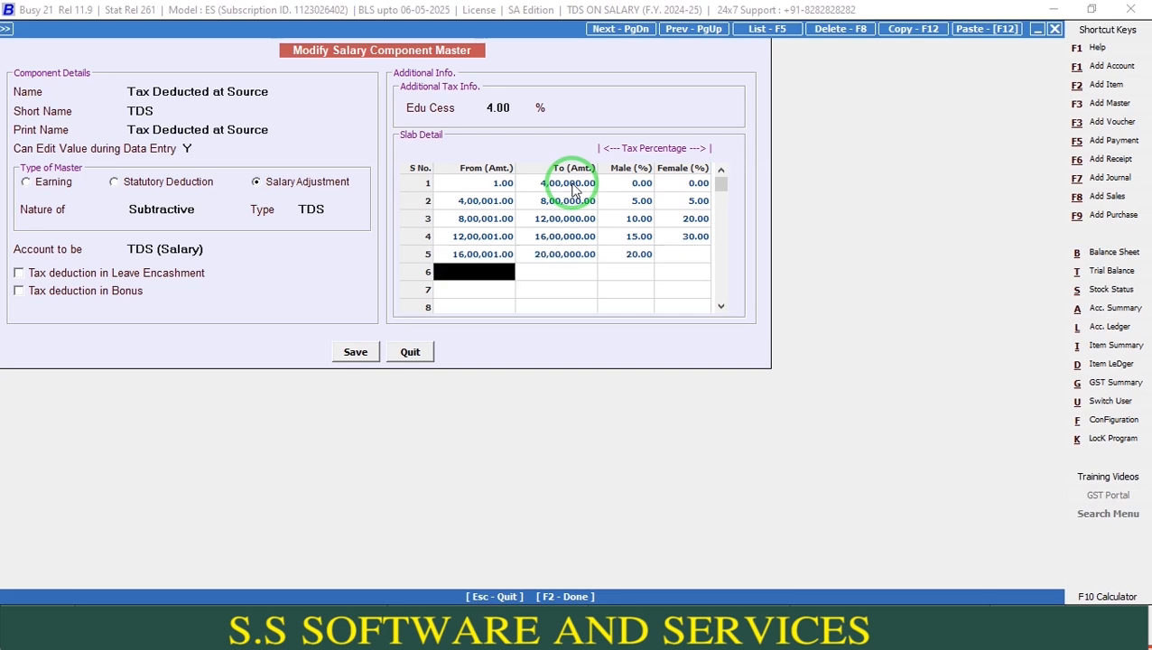
{"action": "type", "text": "2000000"}
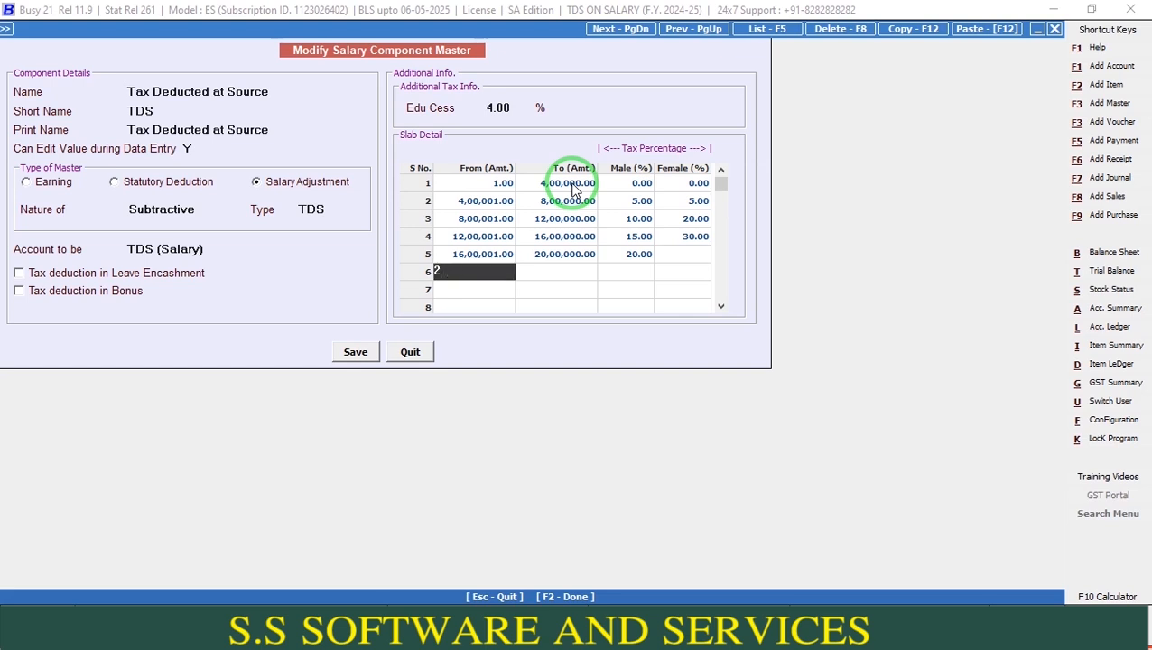
{"action": "key", "text": "Return"}
{"action": "type", "text": "24,00,000"}
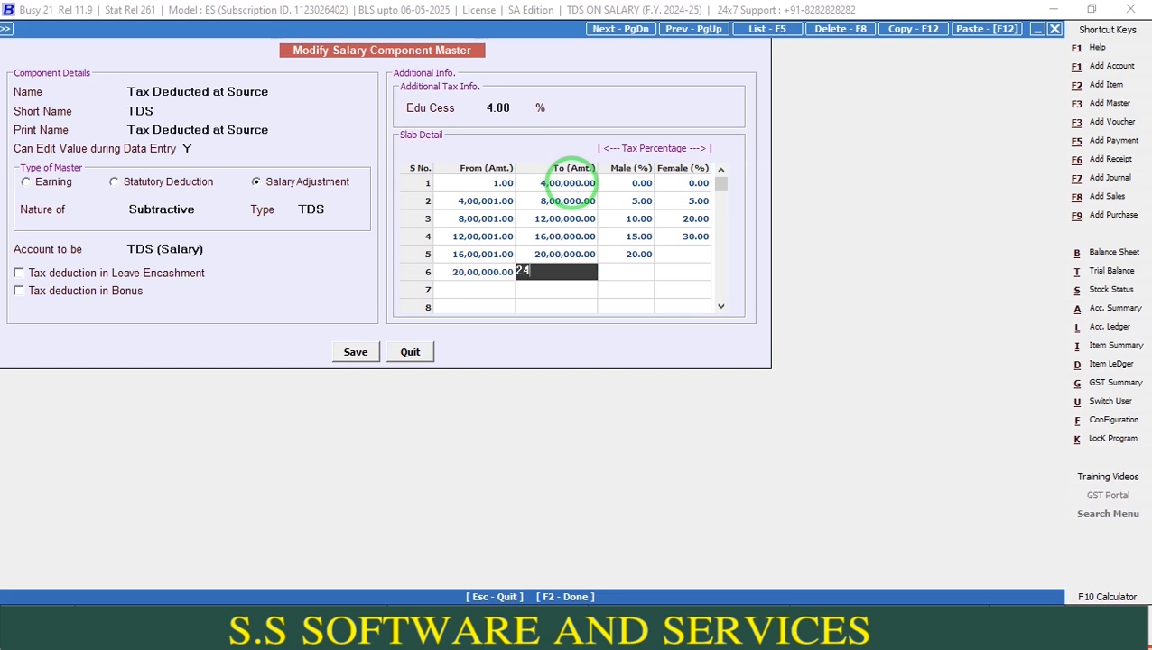
{"action": "key", "text": "Return"}
{"action": "type", "text": "25"}
{"action": "key", "text": "Return"}
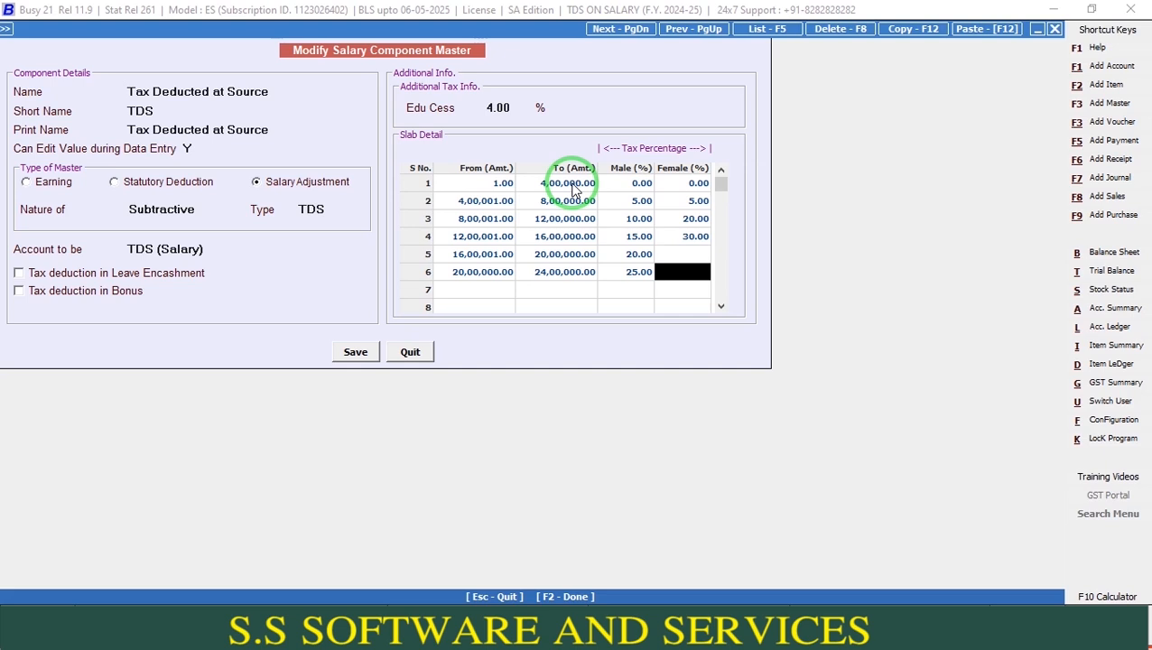
Add a seventh tax slab starting at 24,00,000 with a male tax rate of 30%, leaving its upper amount blank
{"action": "key", "text": "Return"}
{"action": "type", "text": "24"}
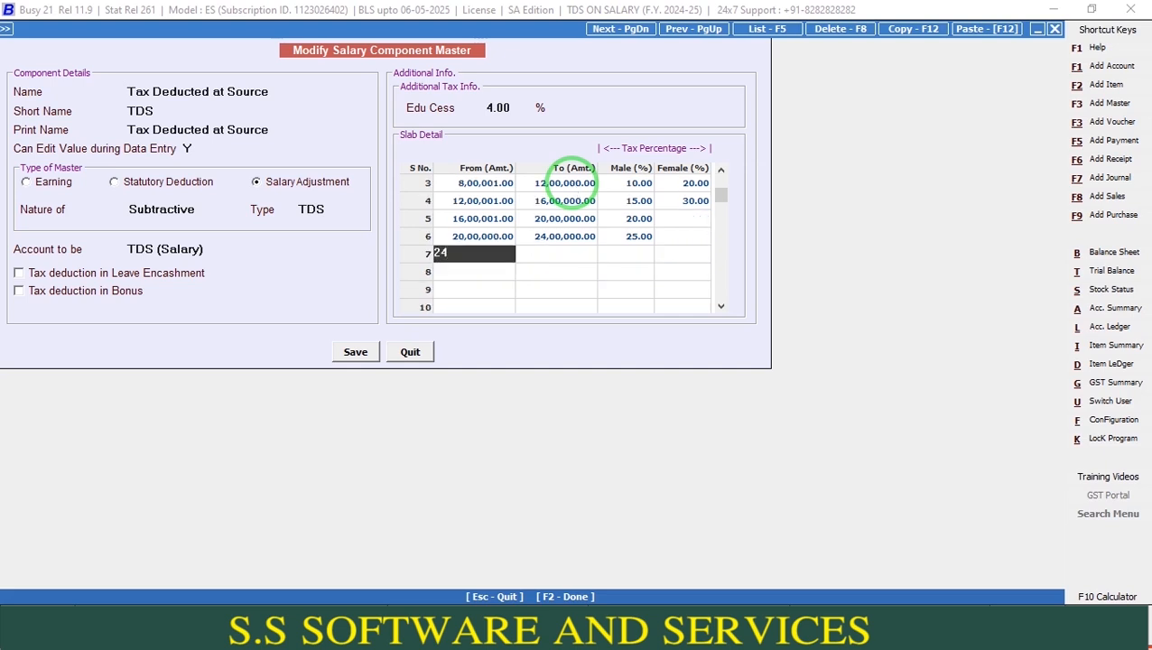
{"action": "type", "text": ",00,000"}
{"action": "key", "text": "Return"}
{"action": "key", "text": "Return"}
{"action": "type", "text": "30"}
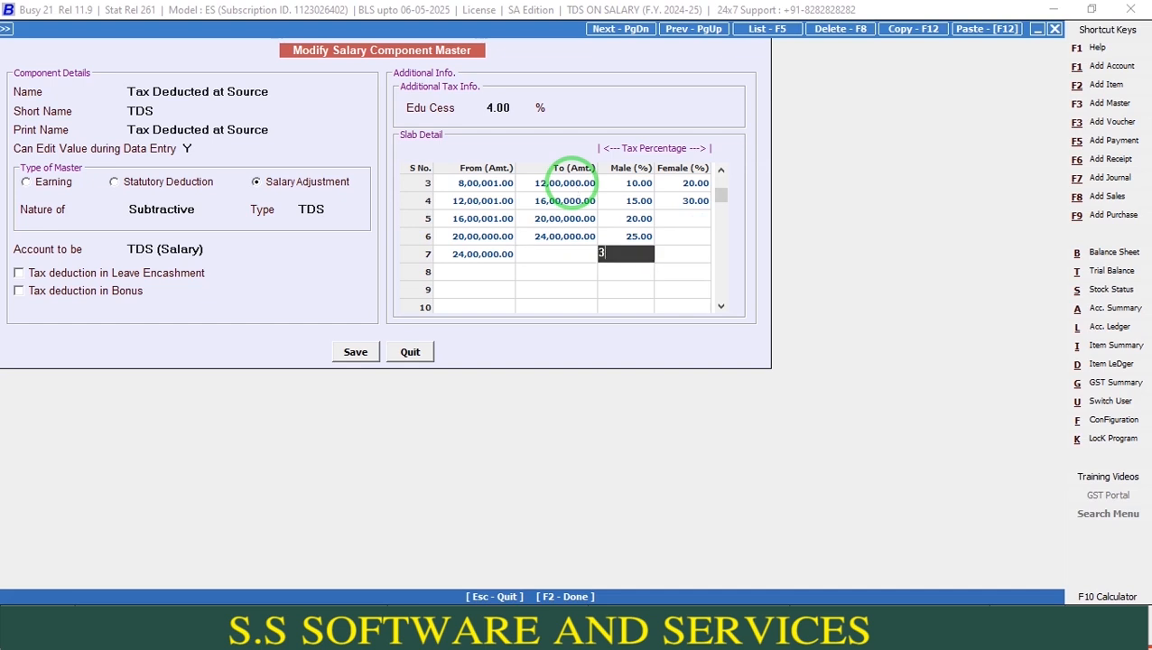
{"action": "key", "text": "Return"}
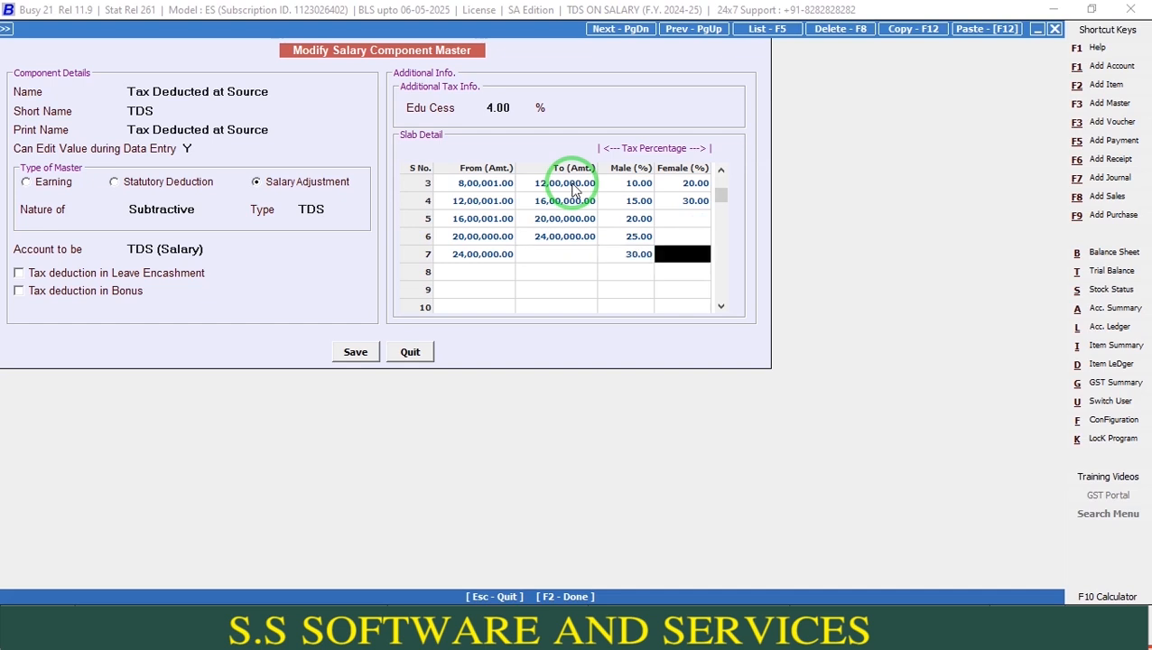
Set the starting amount of the sixth tax slab to 20,00,001
{"action": "left_click", "coordinate": [511, 236]}
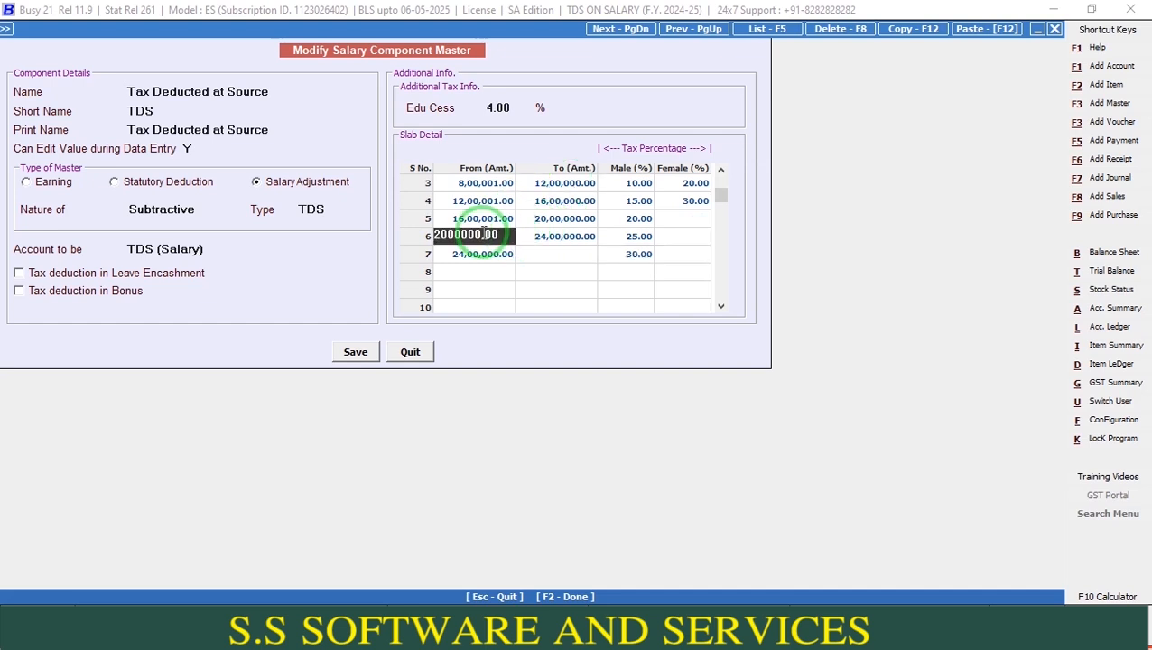
{"action": "left_click", "coordinate": [482, 235]}
{"action": "key", "text": "BackSpace"}
{"action": "type", "text": "1"}
{"action": "key", "text": "Return"}
{"action": "key", "text": "Return"}
{"action": "key", "text": "Return"}
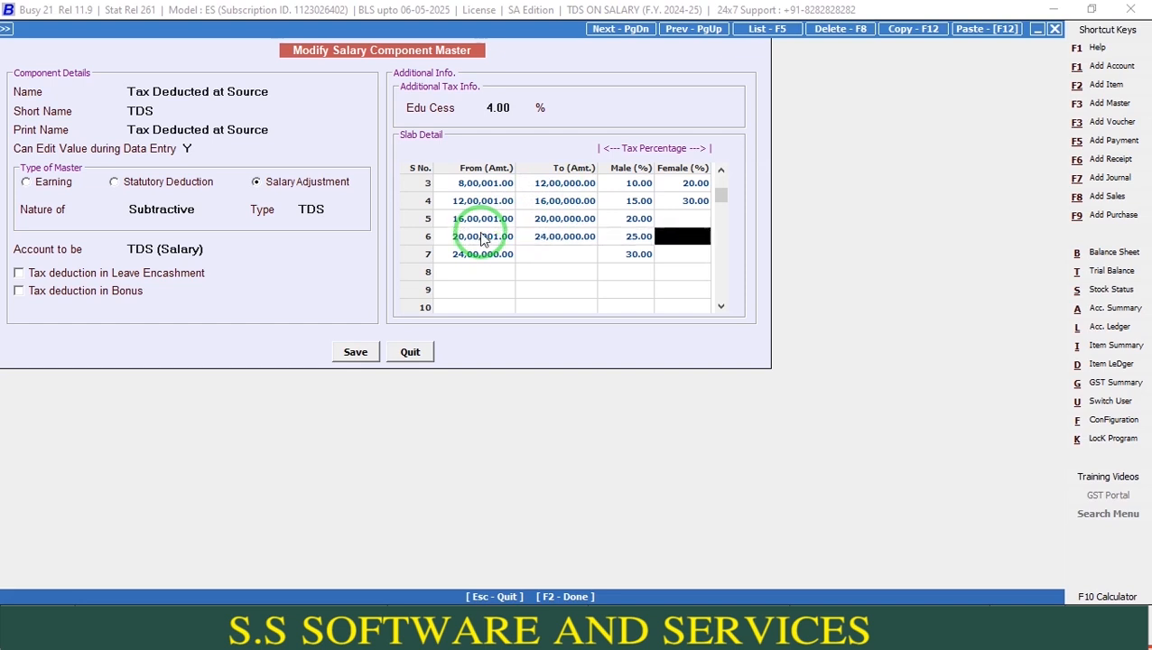
Set the starting amount of the seventh tax slab to 24,00,001
{"action": "key", "text": "Return"}
{"action": "type", "text": "24000001"}
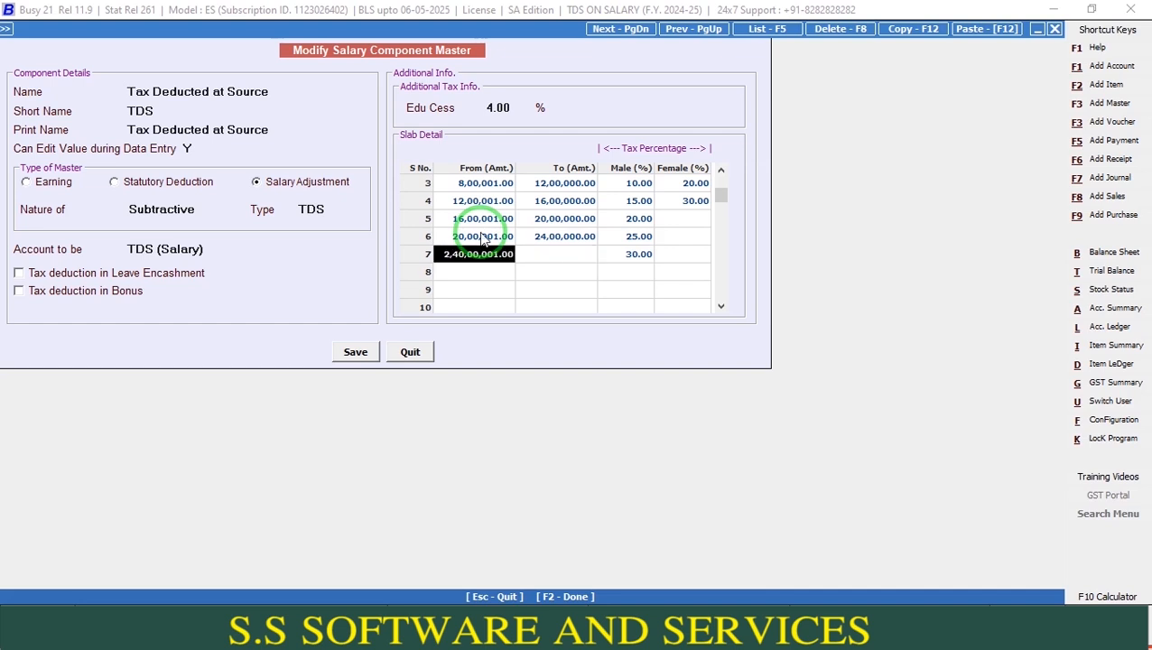
{"action": "type", "text": "24000001"}
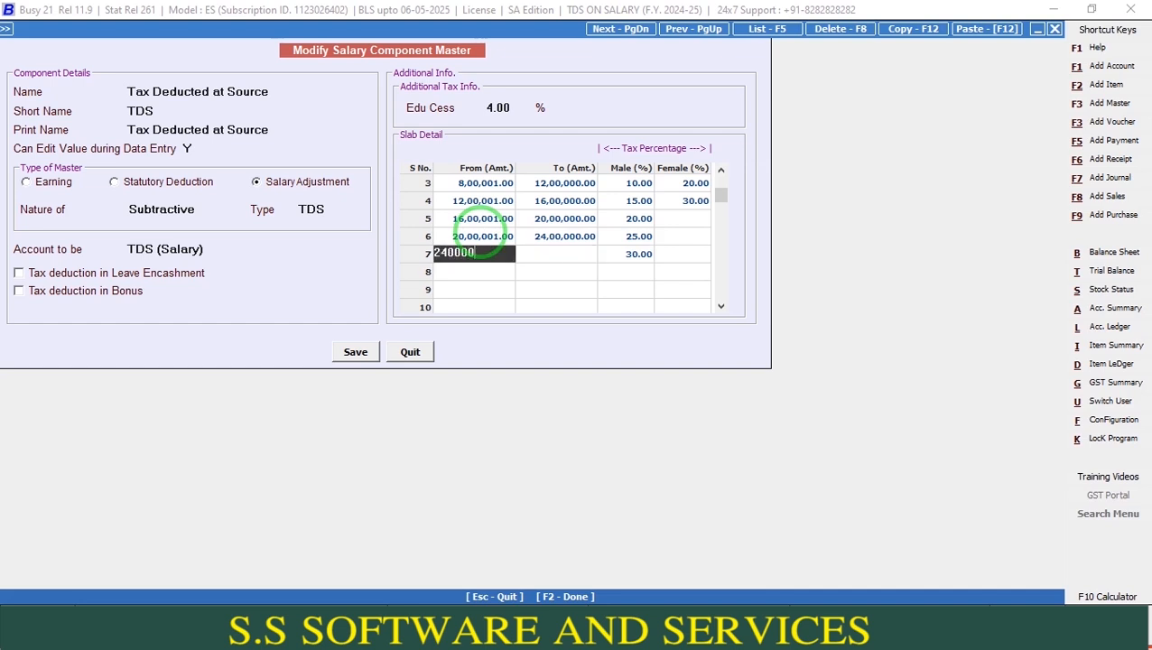
{"action": "key", "text": "Return"}
{"action": "key", "text": "Return"}
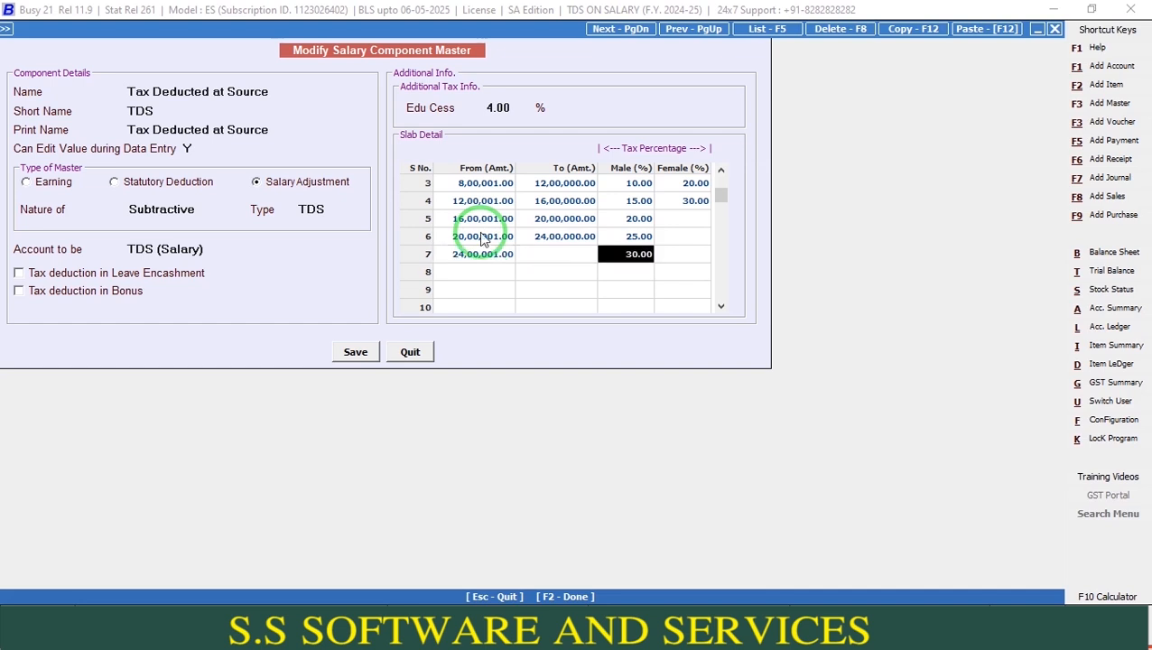
Review the male tax percentages from the seventh slab up to the first
{"action": "key", "text": "Up"}
{"action": "key", "text": "Up"}
{"action": "key", "text": "Up"}
{"action": "key", "text": "Up"}
{"action": "key", "text": "Up"}
{"action": "key", "text": "Up"}
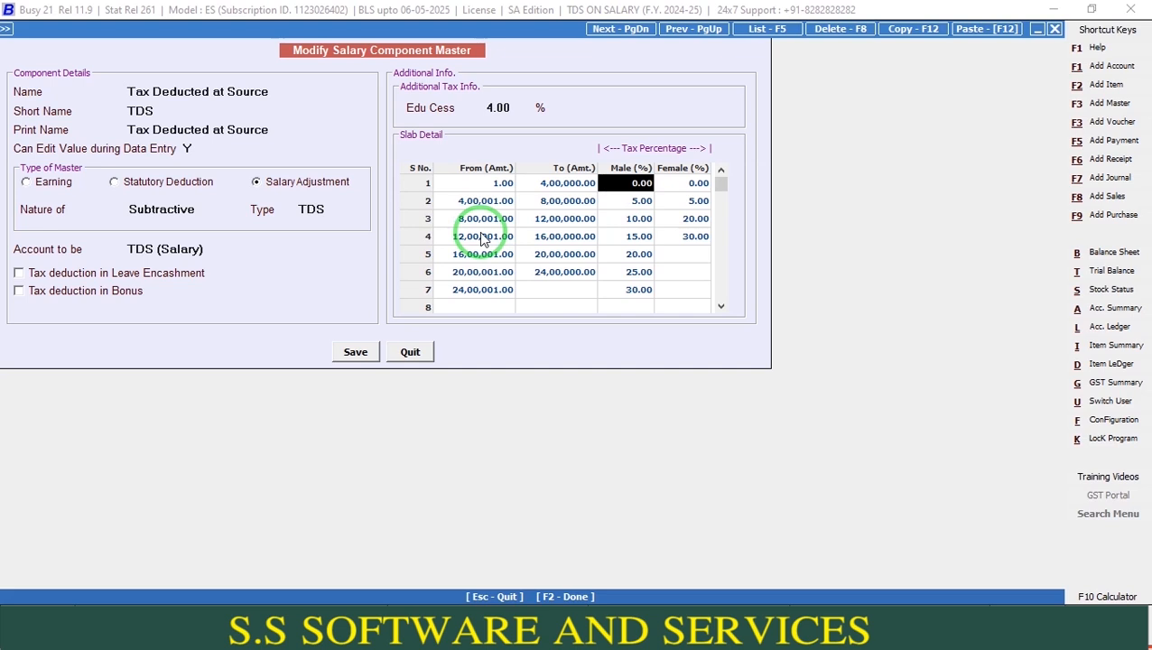
{"action": "key", "text": "Down"}
{"action": "key", "text": "Down"}
{"action": "key", "text": "Down"}
{"action": "key", "text": "Up"}
{"action": "key", "text": "Up"}
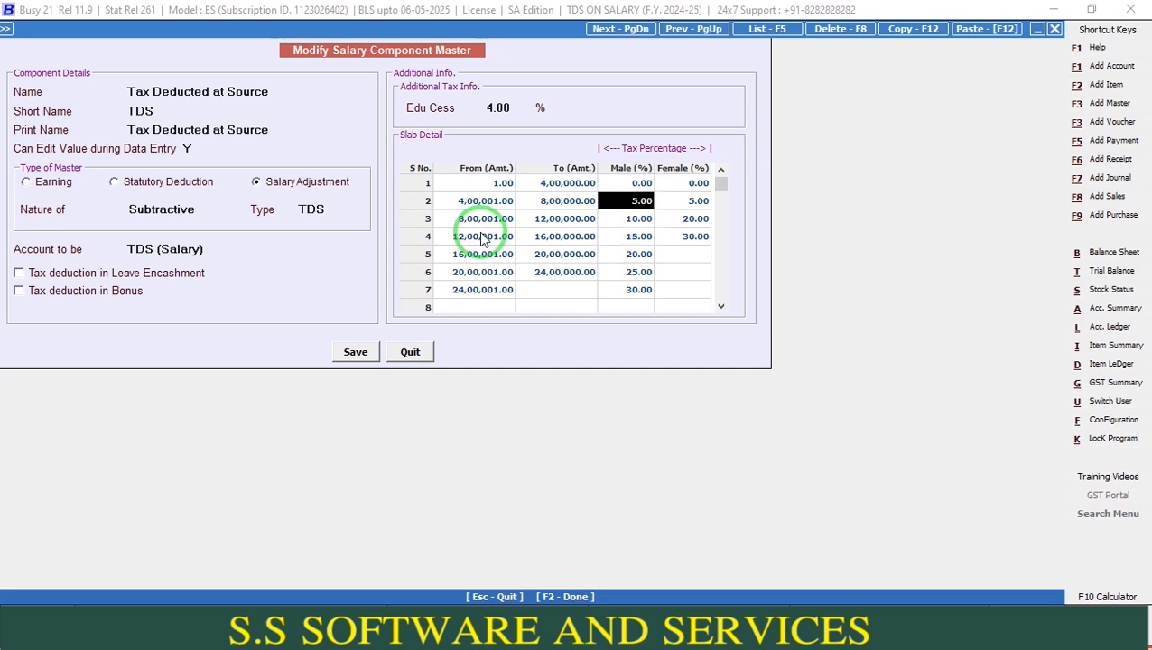
{"action": "key", "text": "Up"}
Set the female tax rate to 10% for the third slab and 15% for the fourth slab
{"action": "key", "text": "Down"}
{"action": "key", "text": "Right"}
{"action": "key", "text": "Down"}
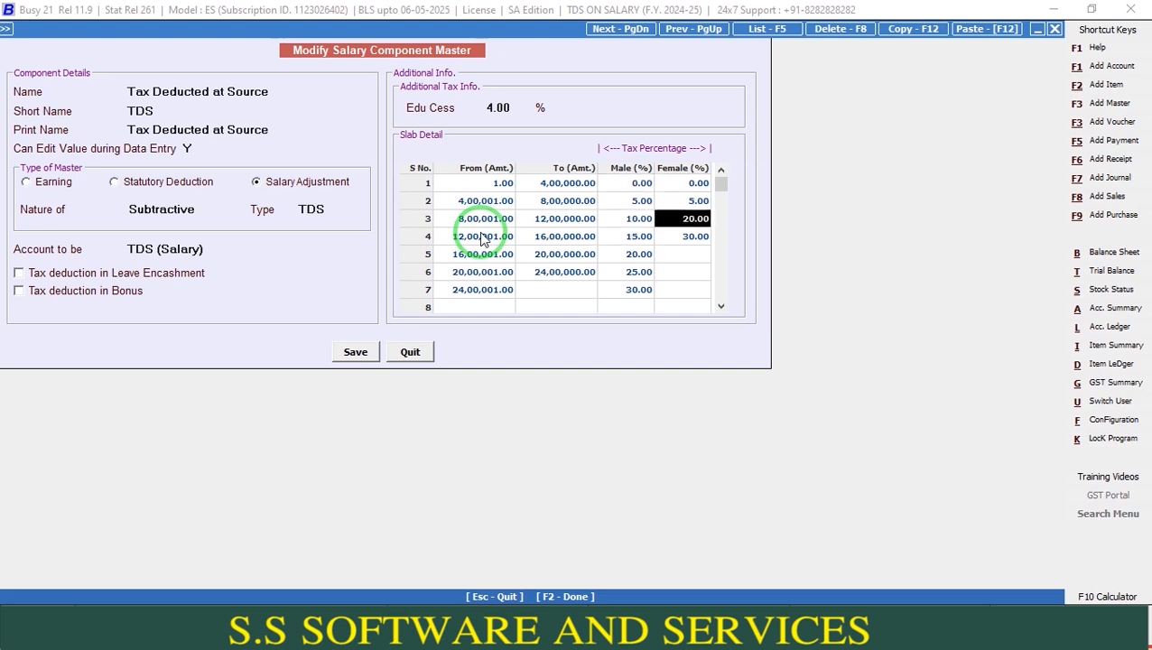
{"action": "type", "text": "10"}
{"action": "key", "text": "Return"}
{"action": "key", "text": "Return"}
{"action": "key", "text": "Return"}
{"action": "type", "text": "15"}
{"action": "key", "text": "Return"}
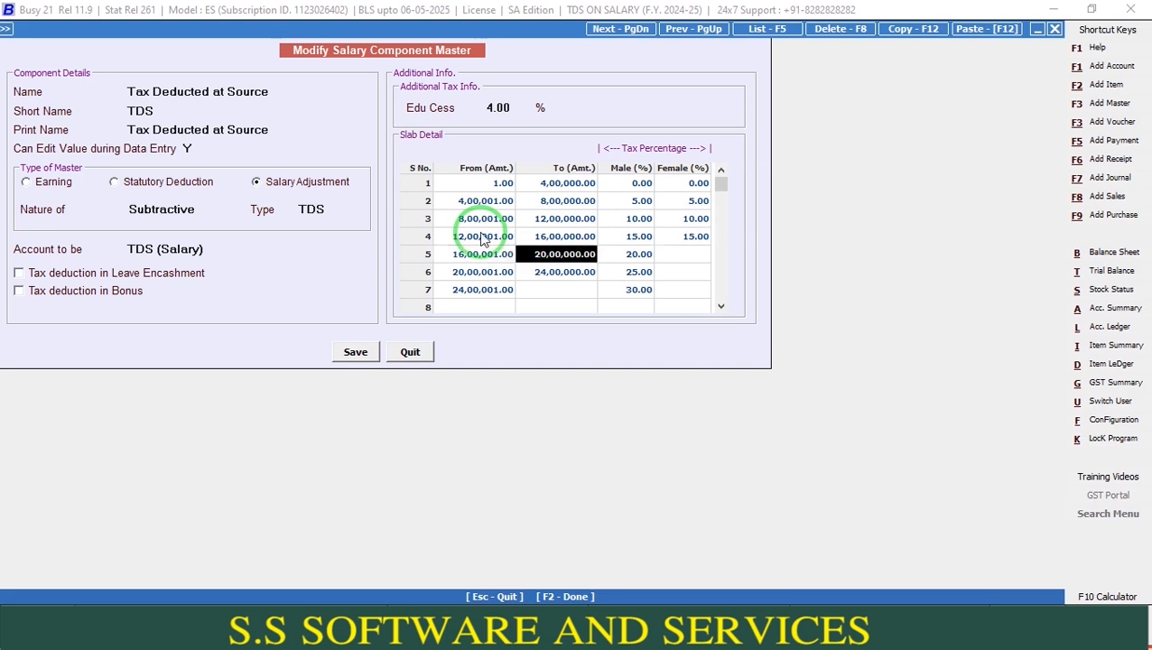
Set the female tax rates of the fifth, sixth and seventh slabs to 20%, 25% and 30%
{"action": "key", "text": "Return"}
{"action": "key", "text": "Return"}
{"action": "type", "text": "20"}
{"action": "key", "text": "Return"}
{"action": "key", "text": "Return"}
{"action": "key", "text": "Return"}
{"action": "key", "text": "Return"}
{"action": "type", "text": "25"}
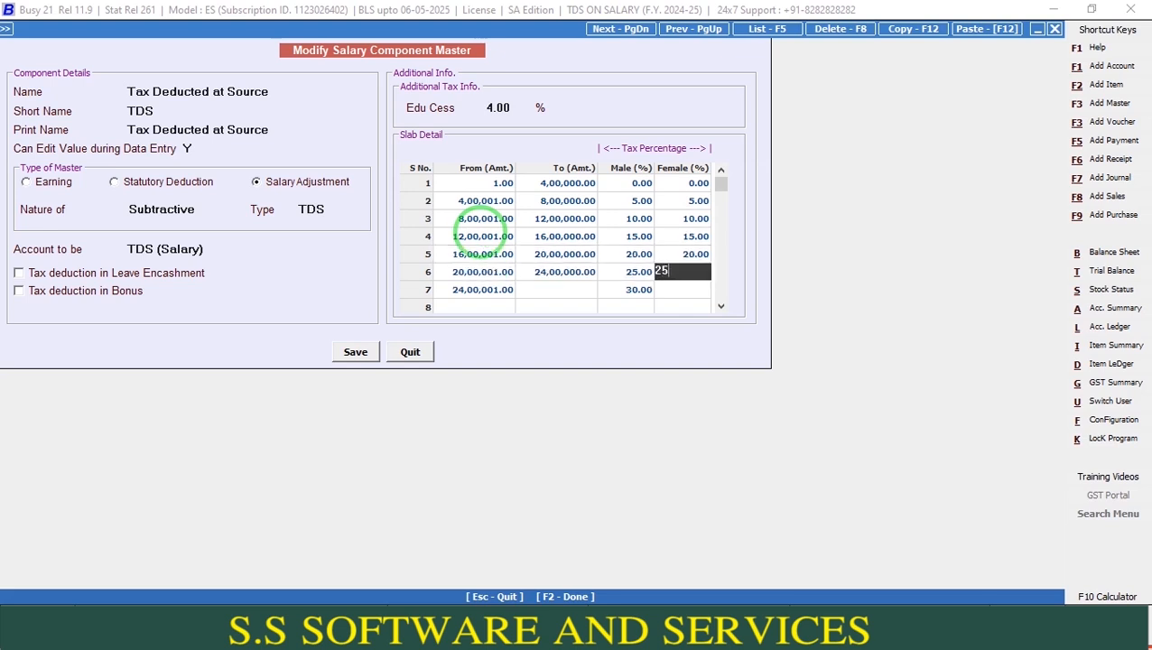
{"action": "key", "text": "Return"}
{"action": "key", "text": "Return"}
{"action": "key", "text": "Return"}
{"action": "key", "text": "Return"}
{"action": "type", "text": "30"}
{"action": "key", "text": "Return"}
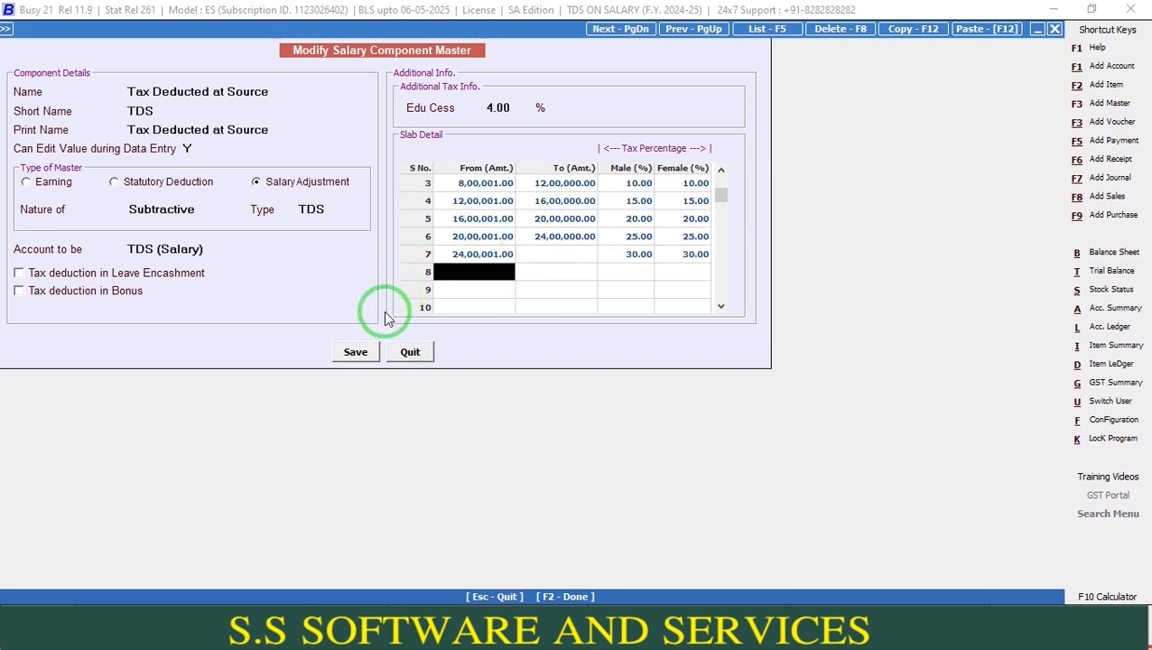
Try to save the TDS salary component with the seventh slab's upper amount left blank
{"action": "left_click", "coordinate": [357, 353]}
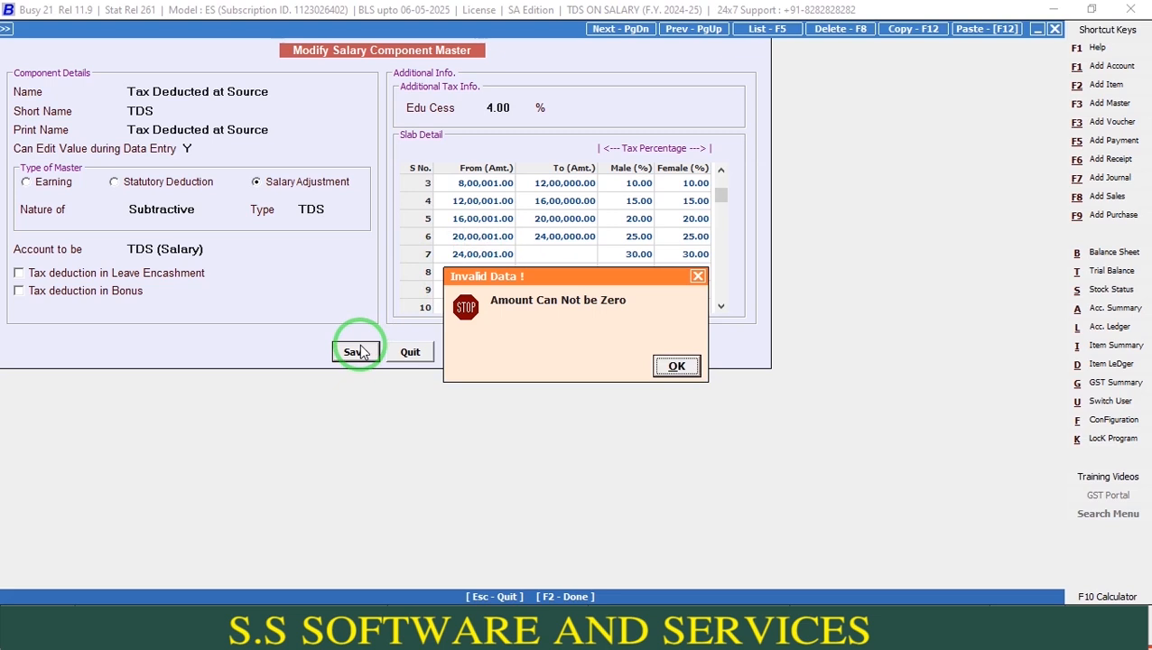
{"action": "key", "text": "Return"}
{"action": "key", "text": "Up"}
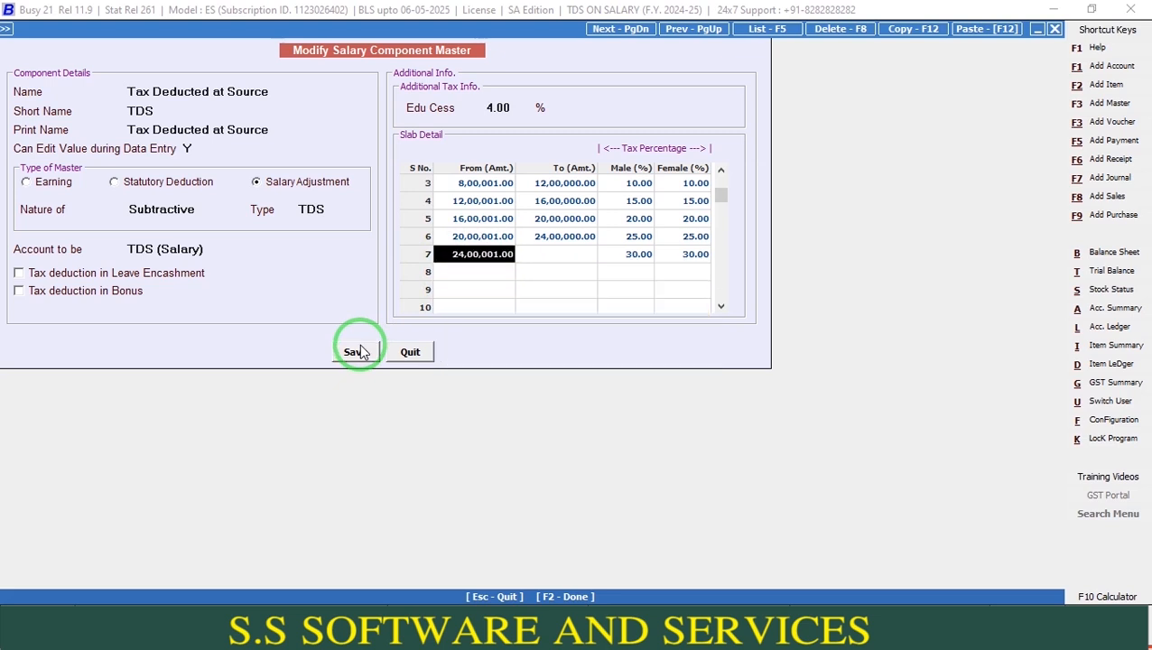
{"action": "left_click", "coordinate": [356, 352]}
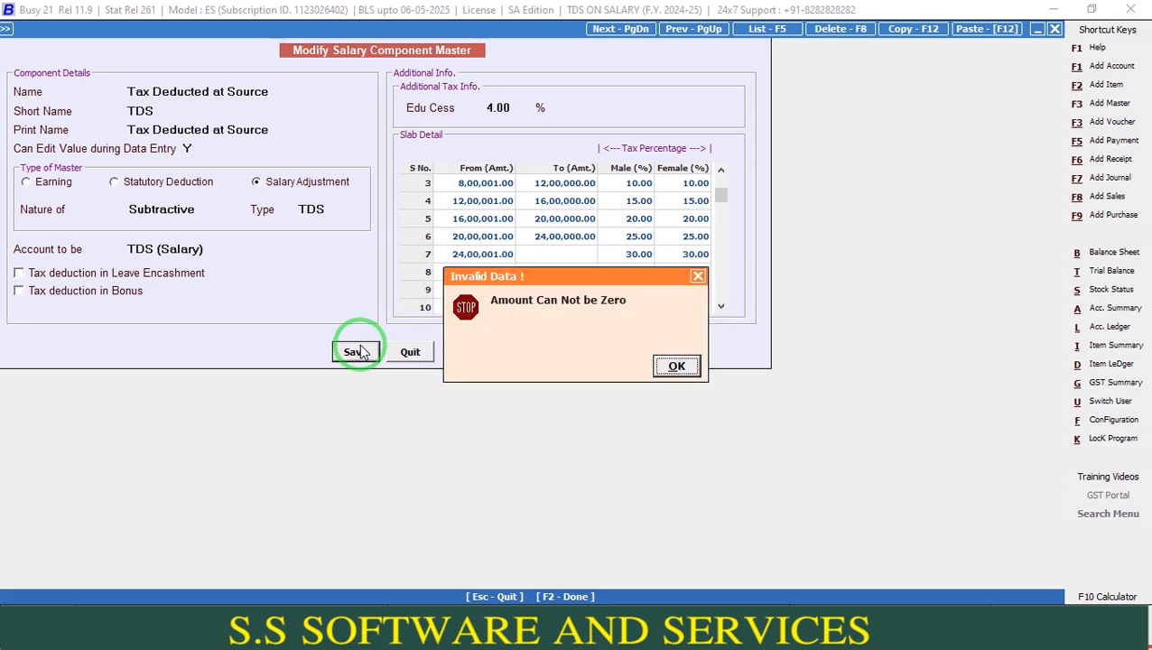
{"action": "key", "text": "Return"}
Check the slab rows from the first through the seventh for missing or zero amounts
{"action": "key", "text": "Up"}
{"action": "key", "text": "Up"}
{"action": "key", "text": "Up"}
{"action": "key", "text": "Up"}
{"action": "key", "text": "Up"}
{"action": "key", "text": "Up"}
{"action": "key", "text": "Up"}
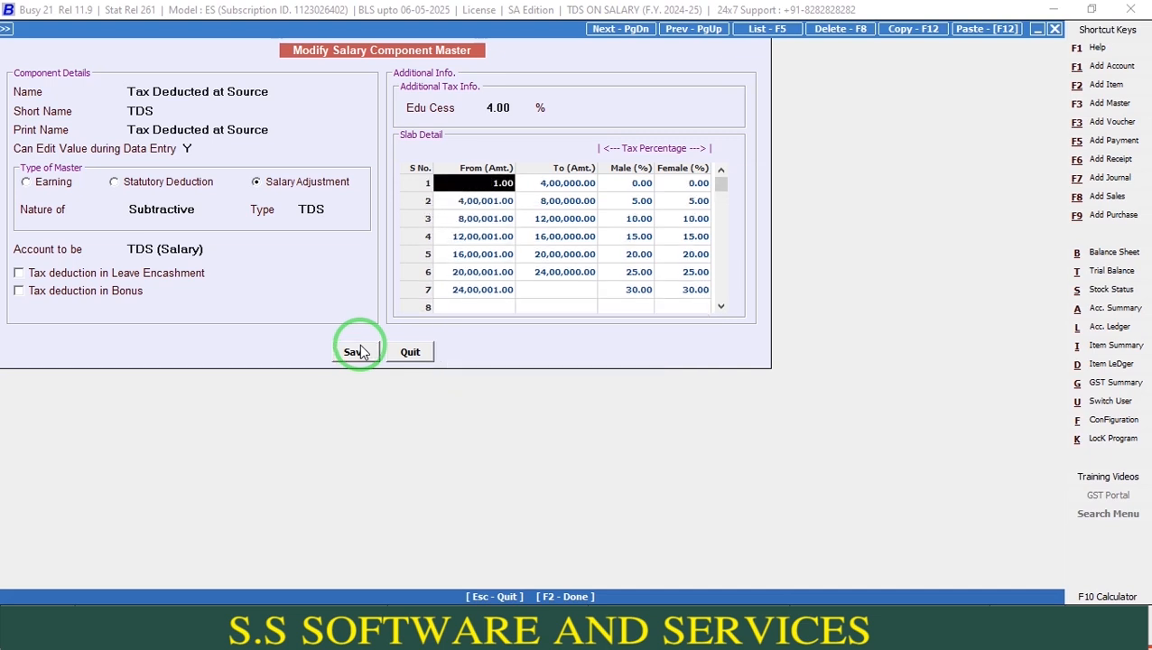
{"action": "key", "text": "Down"}
{"action": "key", "text": "Down"}
{"action": "key", "text": "Down"}
{"action": "key", "text": "Down"}
{"action": "key", "text": "Down"}
{"action": "key", "text": "Down"}
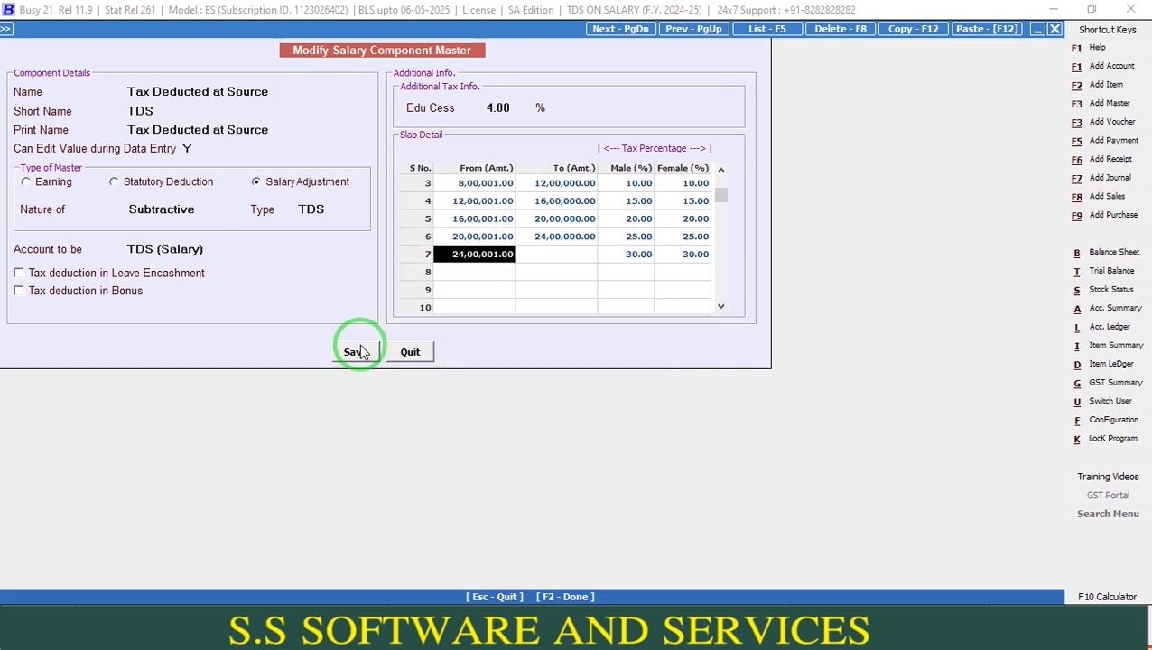
Set the seventh slab's upper amount to 50,00,000 and save the Tax Deducted at Source component
{"action": "key", "text": "Return"}
{"action": "type", "text": "5000000"}
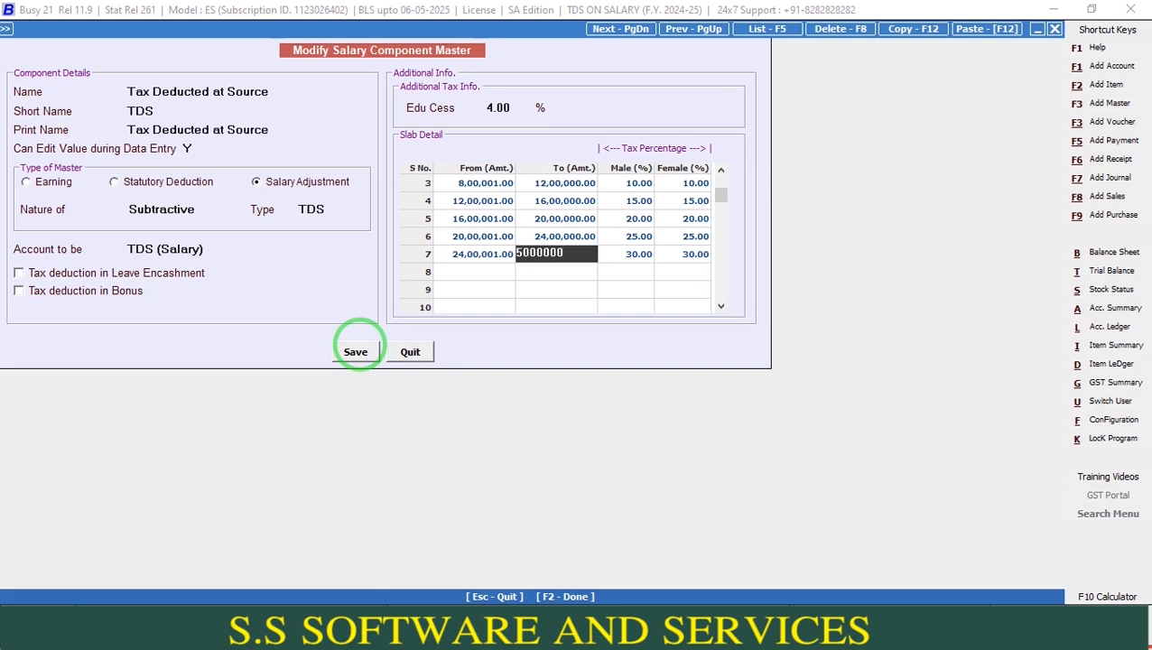
{"action": "key", "text": "Return"}
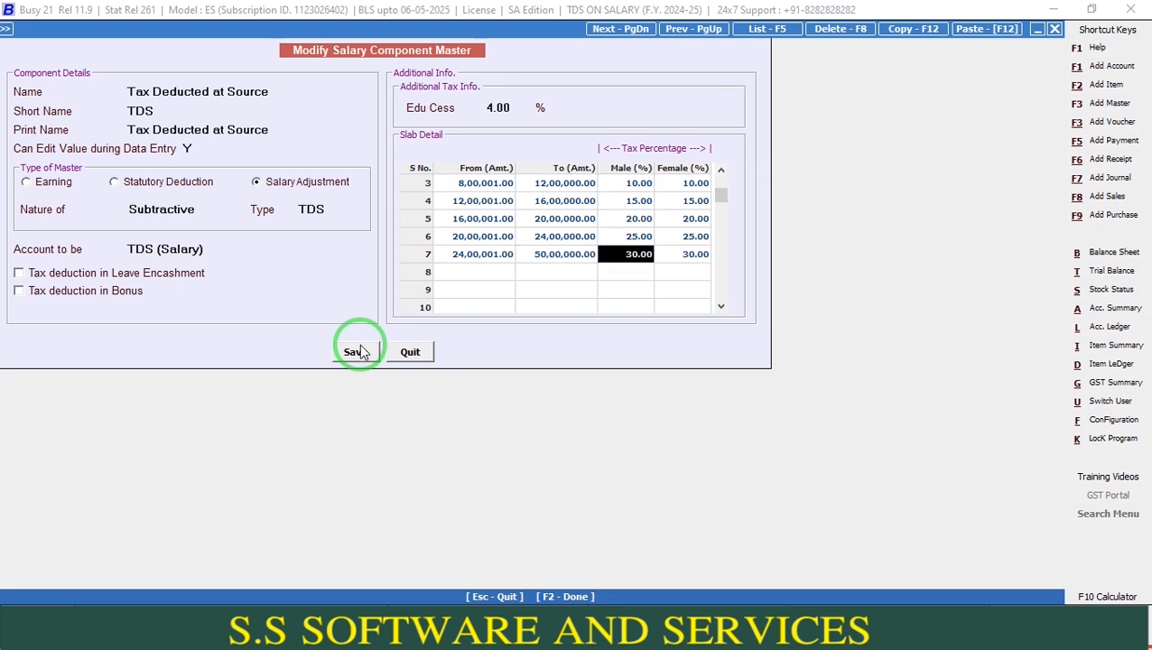
{"action": "left_click", "coordinate": [358, 352]}
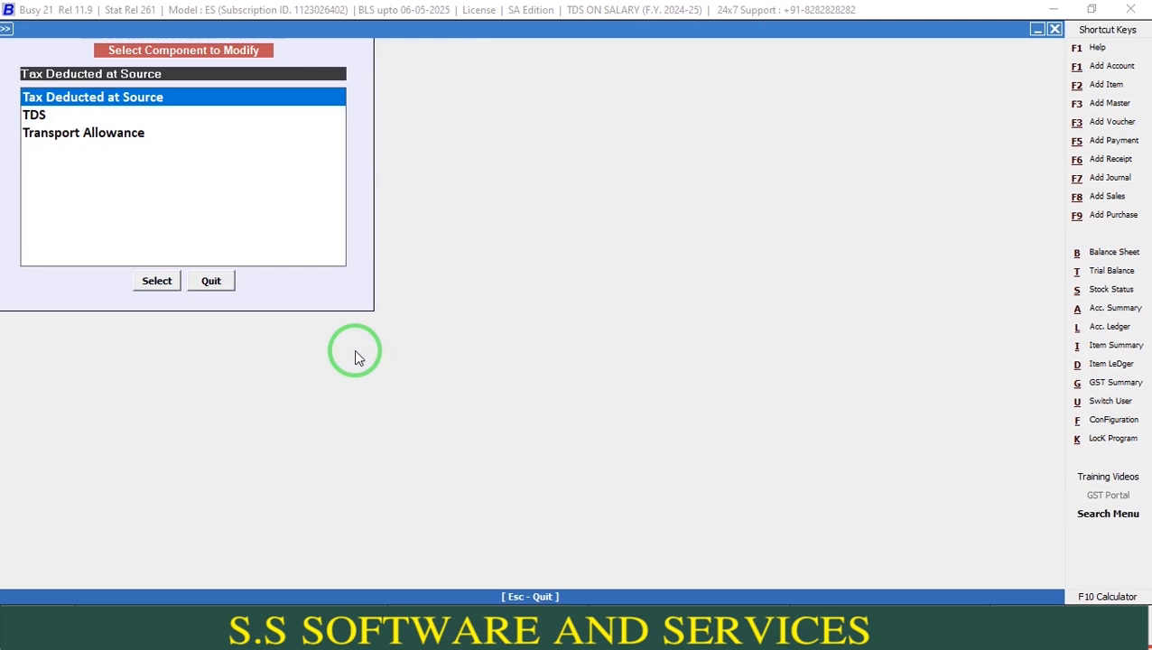
{"action": "key", "text": "Escape"}
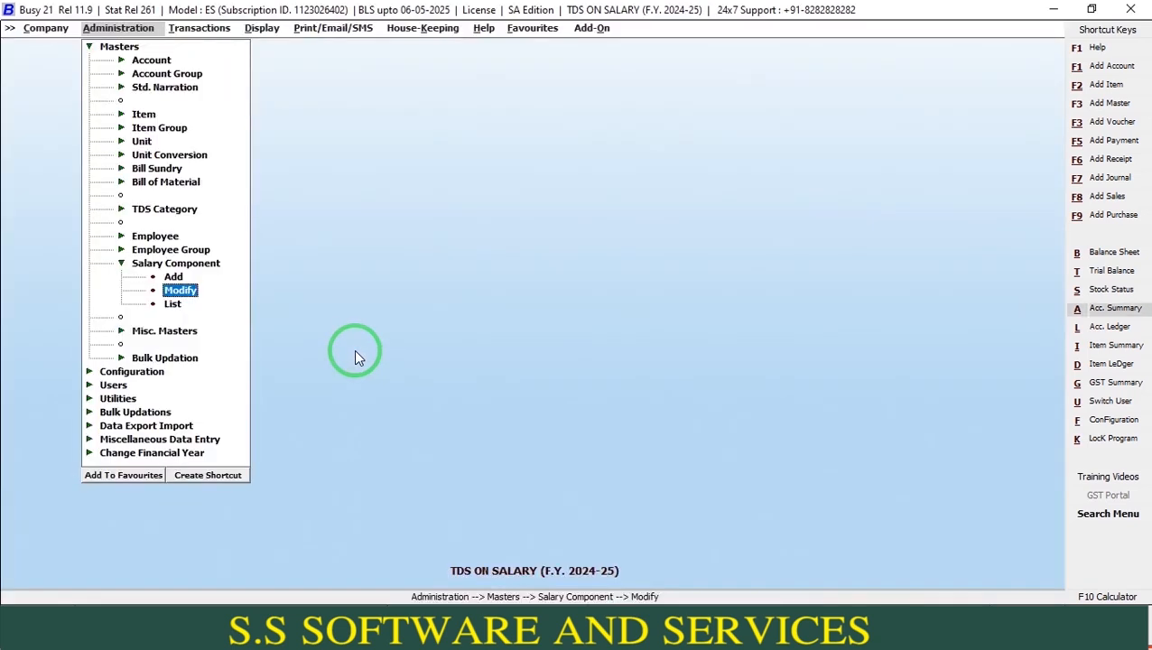
For the Basic Salary component's debit account, create a Basic Salary account under the group Expenses (Indirect/Admn.)
{"action": "key", "text": "Return"}
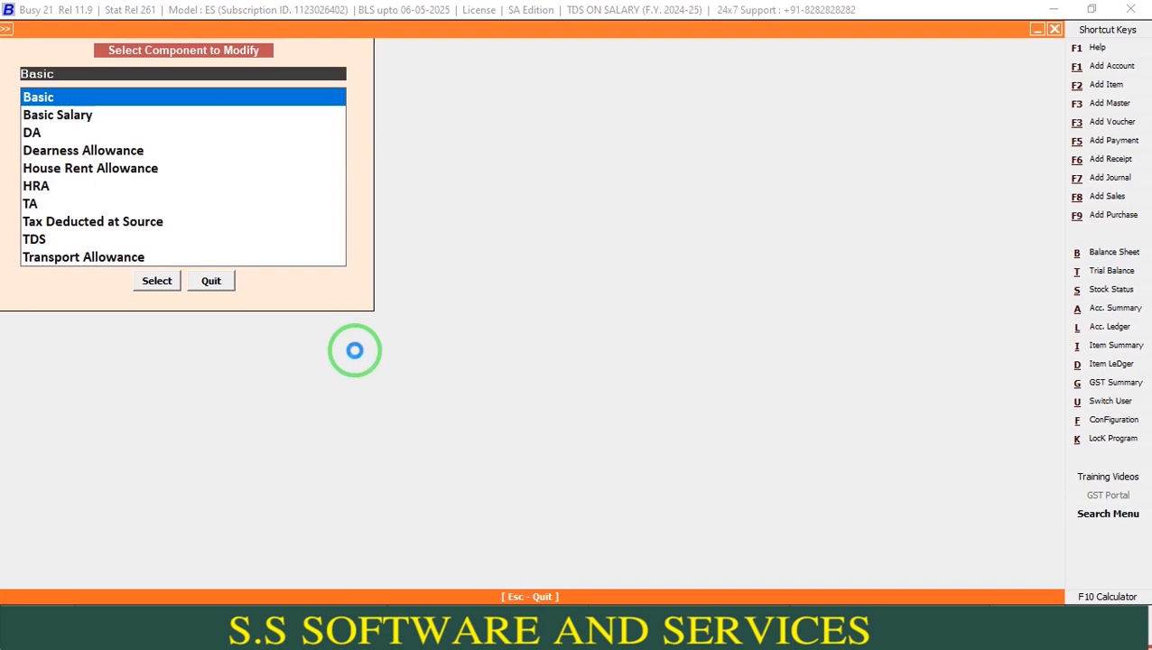
{"action": "key", "text": "Return"}
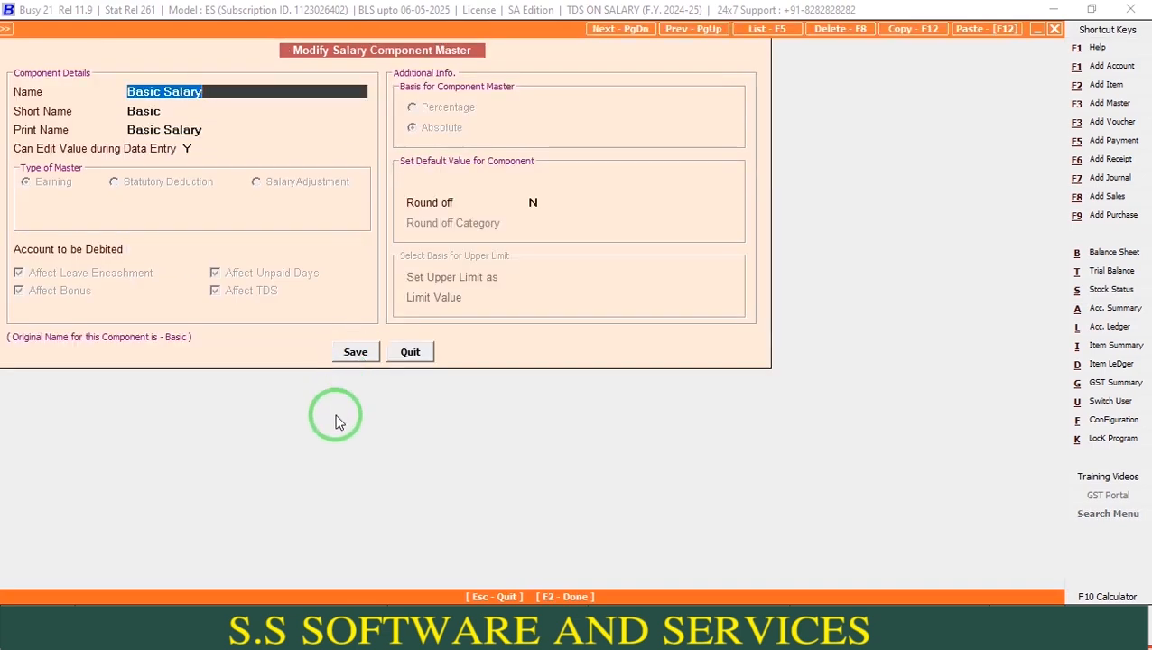
{"action": "left_click", "coordinate": [246, 250]}
{"action": "key", "text": "F3"}
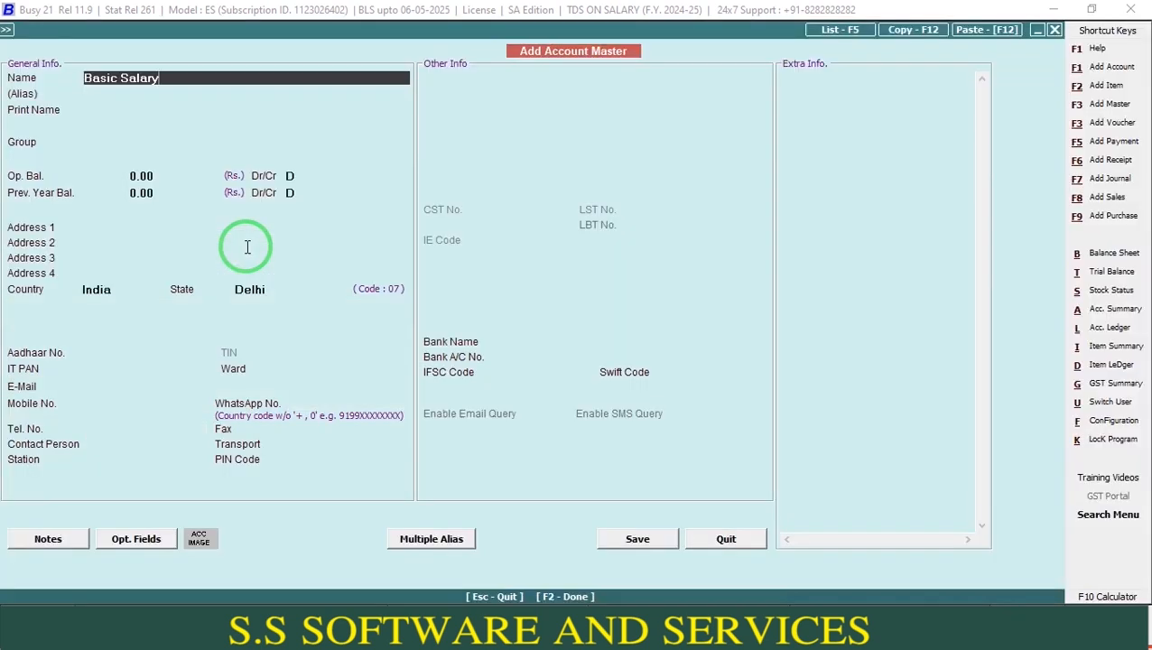
{"action": "key", "text": "Return"}
{"action": "key", "text": "Return"}
{"action": "key", "text": "Return"}
{"action": "type", "text": "EX"}
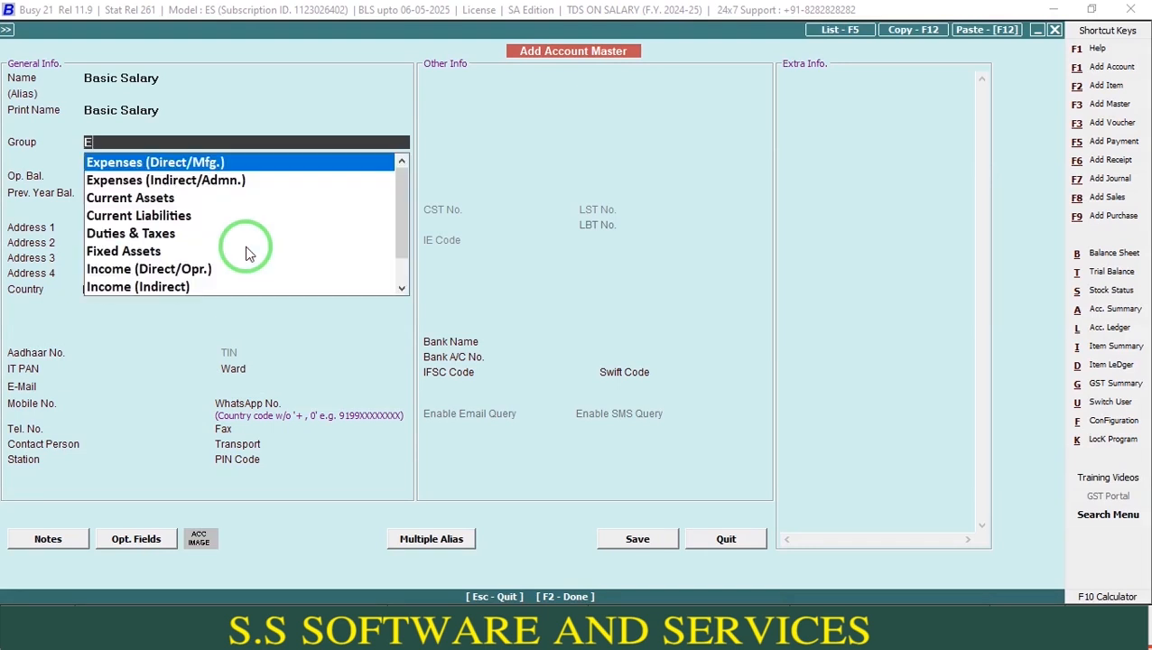
{"action": "key", "text": "Down"}
{"action": "key", "text": "Return"}
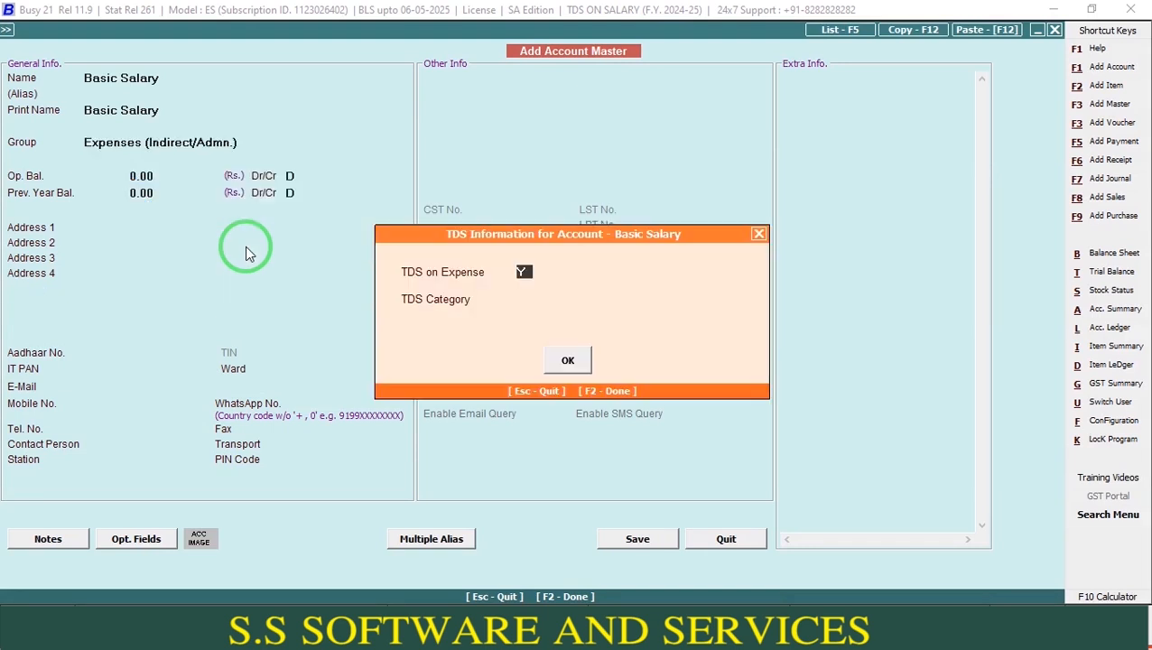
Set TDS on Expense to N for the Basic Salary account, and save both the account and the salary component
{"action": "key", "text": "Return"}
{"action": "key", "text": "Escape"}
{"action": "type", "text": "N"}
{"action": "key", "text": "Return"}
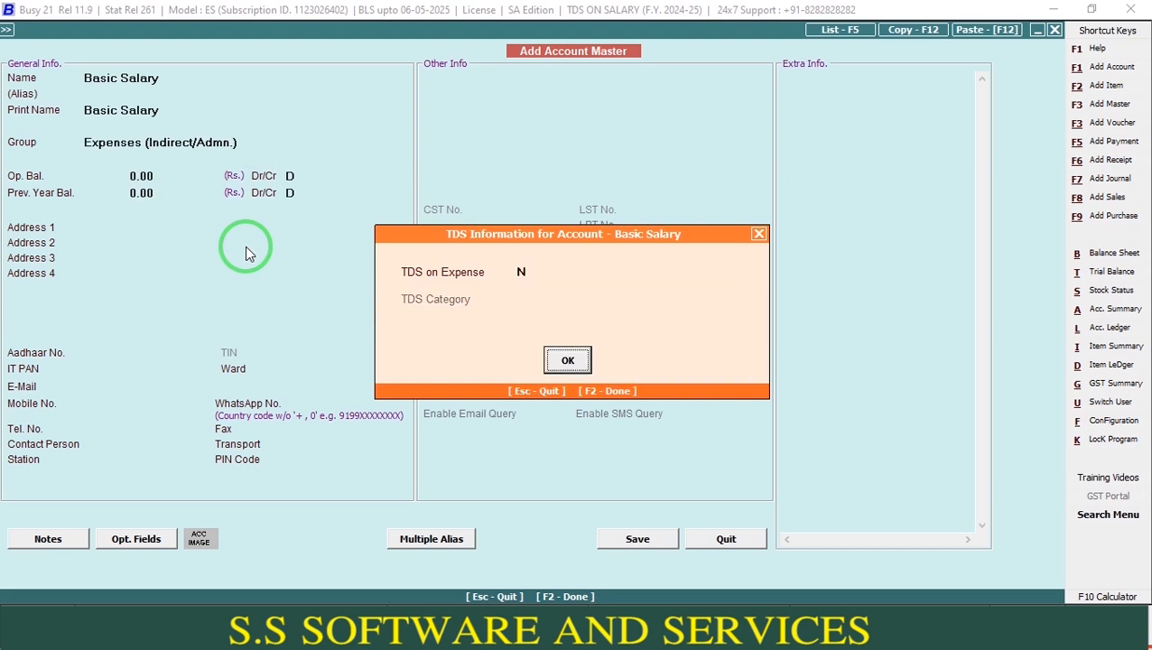
{"action": "key", "text": "Return"}
{"action": "key", "text": "F2"}
{"action": "key", "text": "Return"}
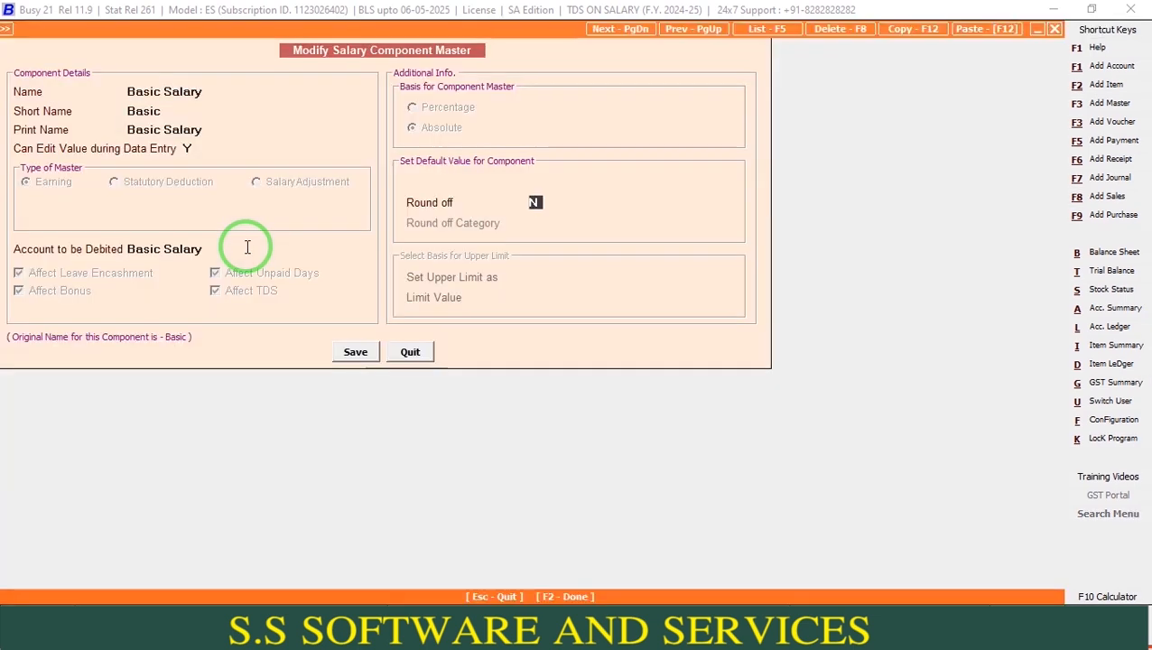
{"action": "key", "text": "Return"}
{"action": "key", "text": "Return"}
For the DA component's debit account, create a Dearness Allowance account under the group Expenses (Indirect/Admn.)
{"action": "key", "text": "Down"}
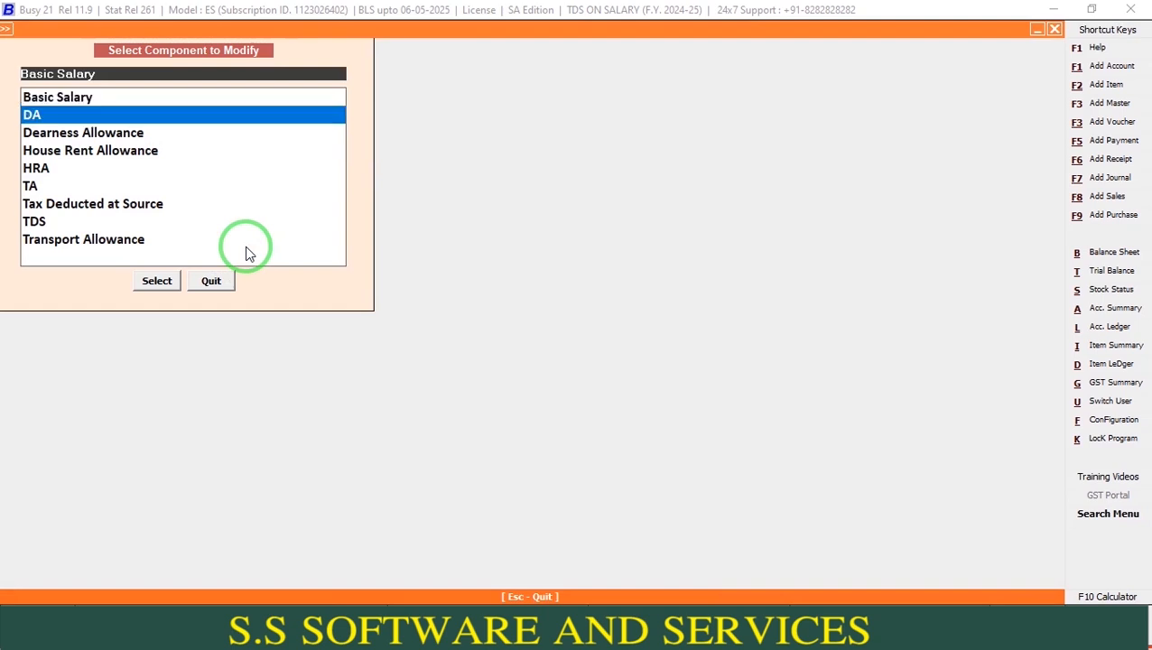
{"action": "key", "text": "Return"}
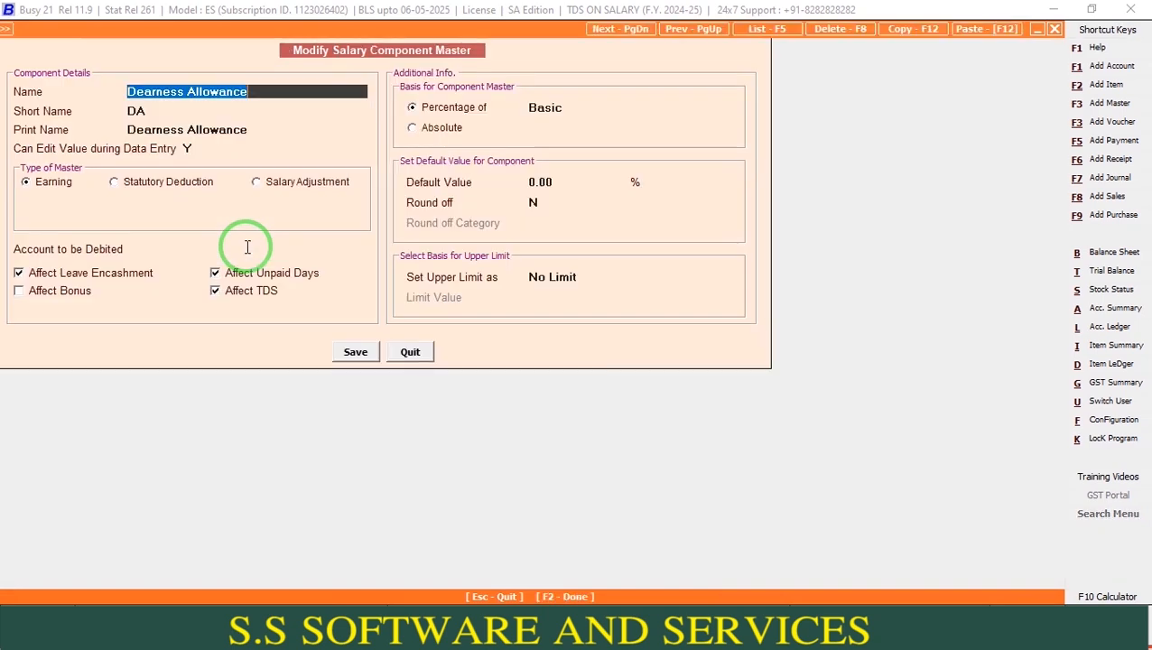
{"action": "left_click", "coordinate": [247, 248]}
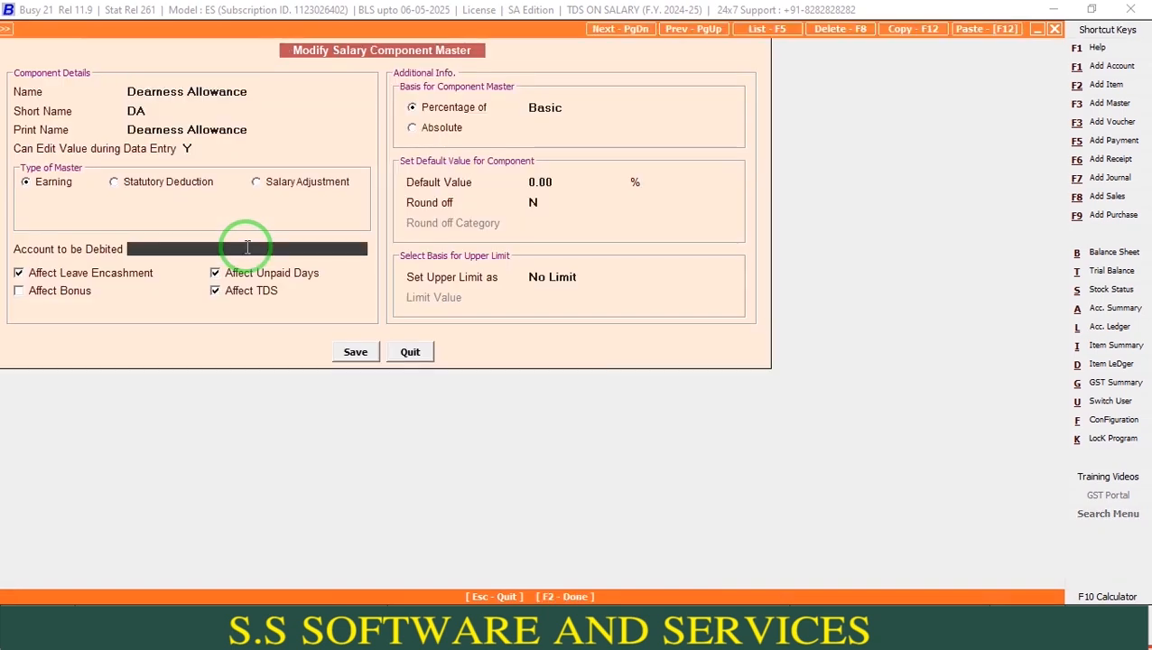
{"action": "key", "text": "F3"}
{"action": "key", "text": "Return"}
{"action": "key", "text": "Return"}
{"action": "key", "text": "Return"}
{"action": "type", "text": "E"}
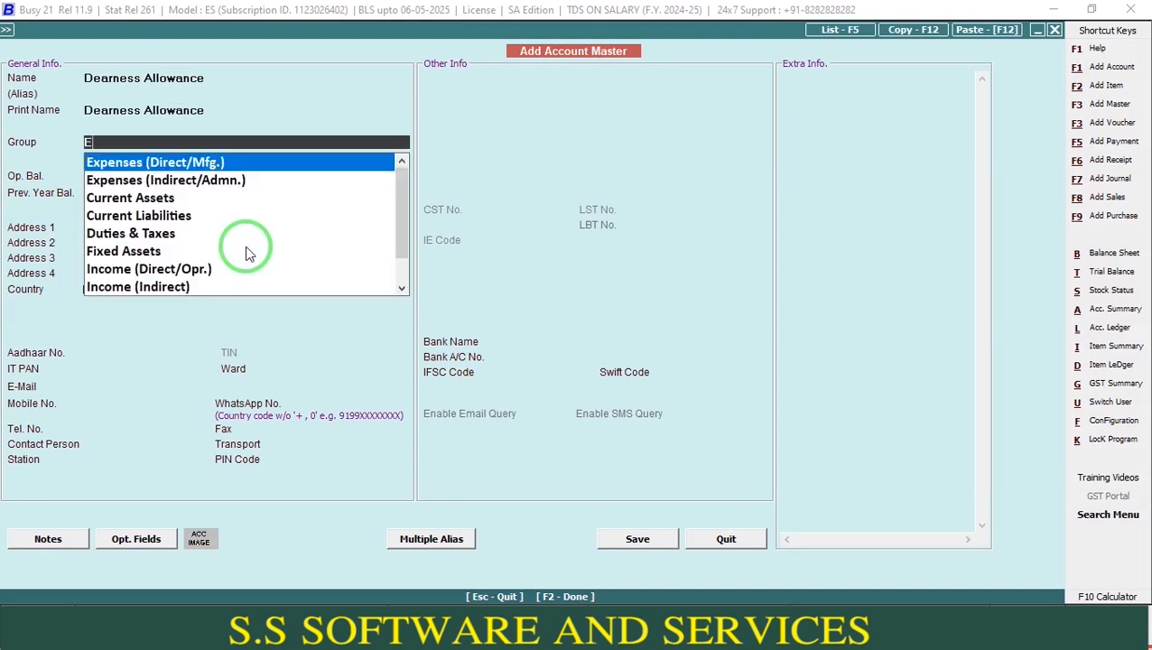
{"action": "type", "text": "x"}
{"action": "key", "text": "Down"}
{"action": "key", "text": "Return"}
Set TDS on Expense to N for the Dearness Allowance account, and save both the account and the component
{"action": "type", "text": "N"}
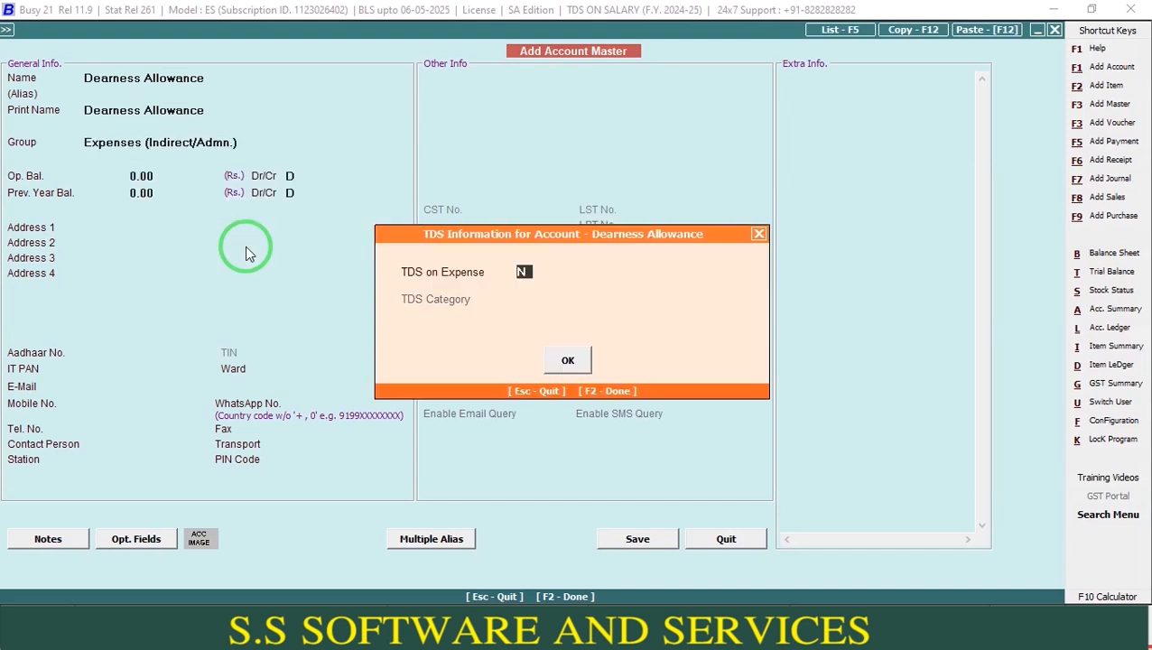
{"action": "key", "text": "Return"}
{"action": "key", "text": "Return"}
{"action": "key", "text": "F2"}
{"action": "key", "text": "Return"}
{"action": "key", "text": "Return"}
{"action": "key", "text": "F2"}
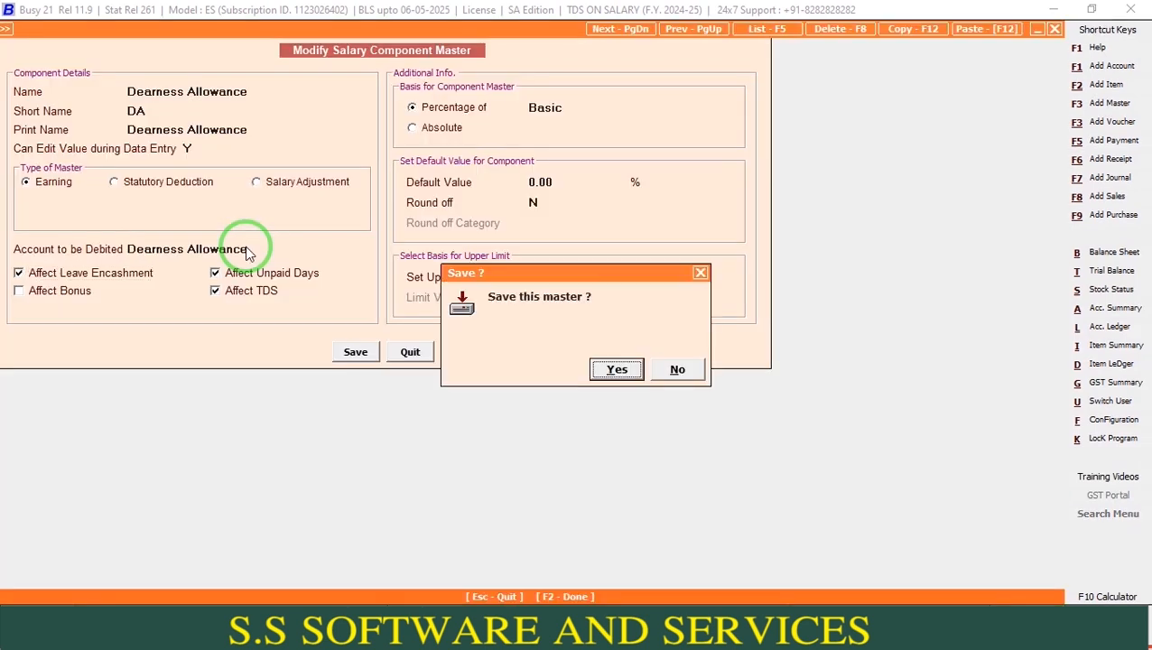
{"action": "key", "text": "Return"}
For the HRA component's debit account, create a House Rent Allowance account under the group Expenses (Indirect/Admn.)
{"action": "type", "text": "HRA"}
{"action": "key", "text": "Return"}
{"action": "key", "text": "ctrl+c"}
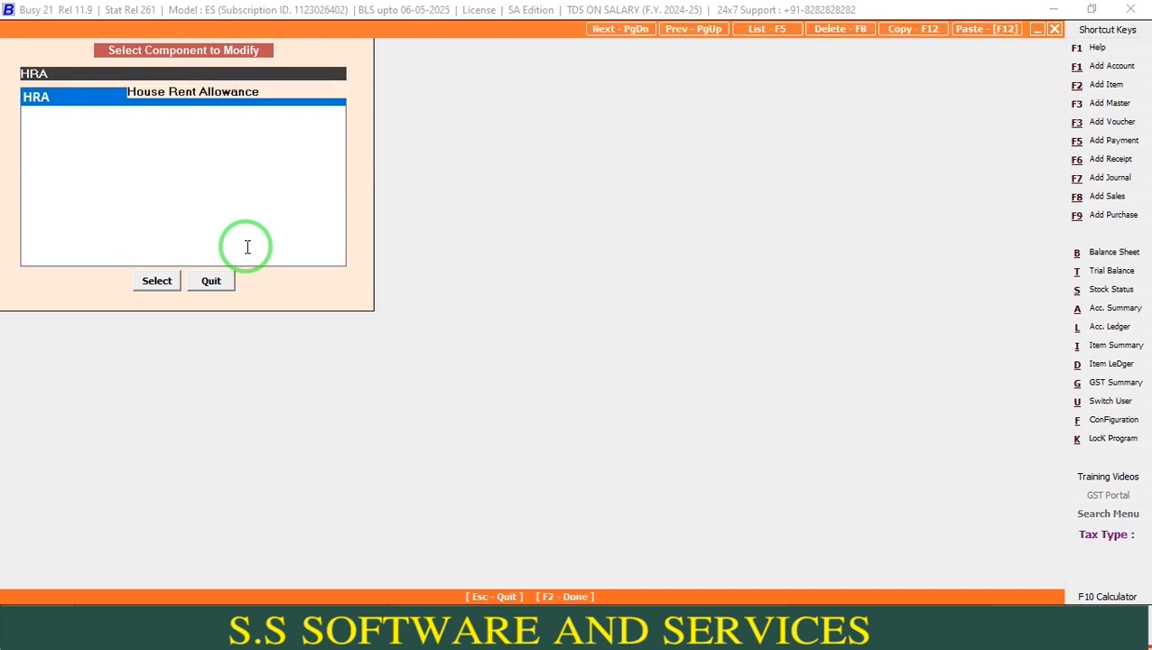
{"action": "left_click", "coordinate": [248, 248]}
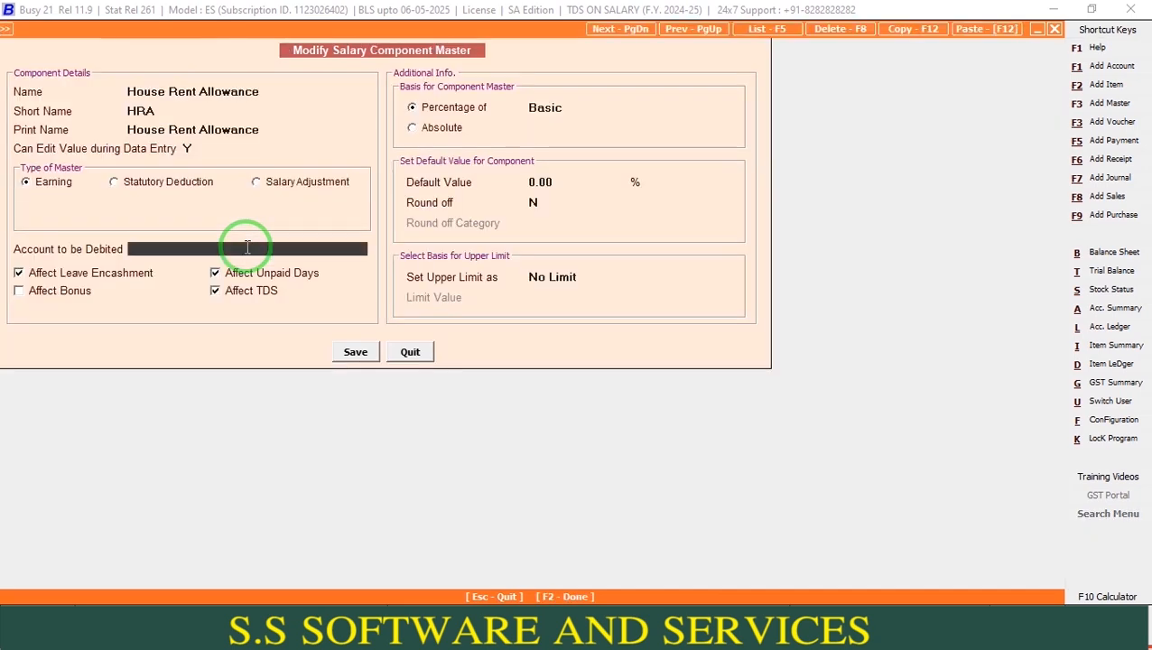
{"action": "key", "text": "F3"}
{"action": "key", "text": "ctrl+v"}
{"action": "key", "text": "Return"}
{"action": "key", "text": "Return"}
{"action": "key", "text": "Return"}
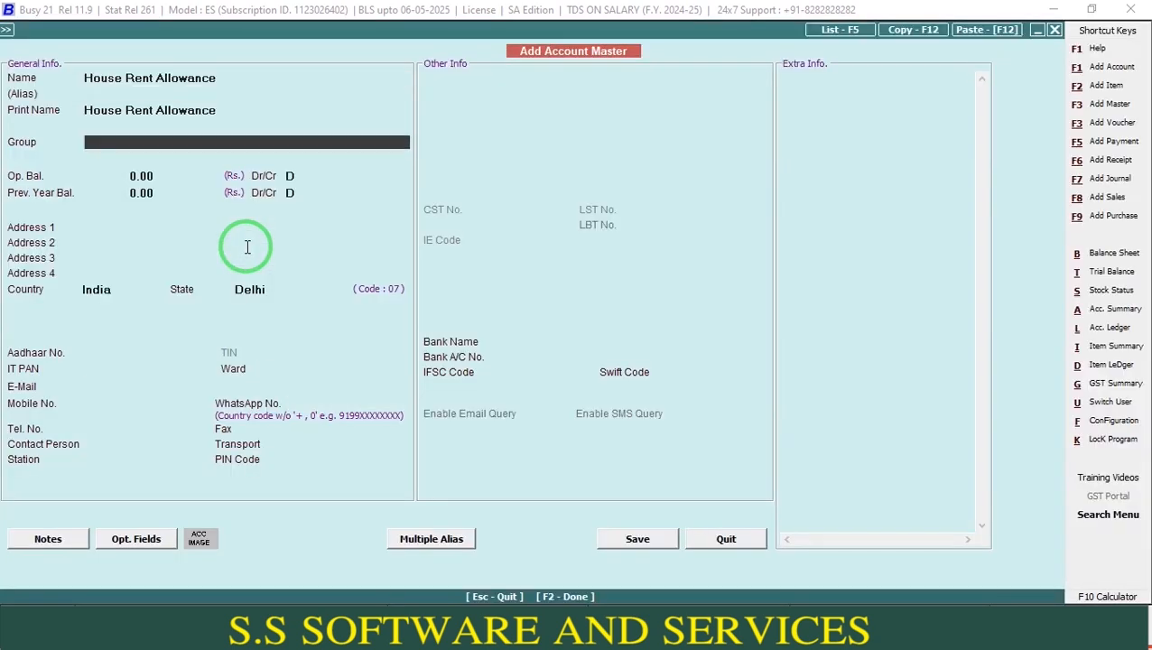
{"action": "type", "text": "exp"}
{"action": "key", "text": "Down"}
{"action": "key", "text": "Return"}
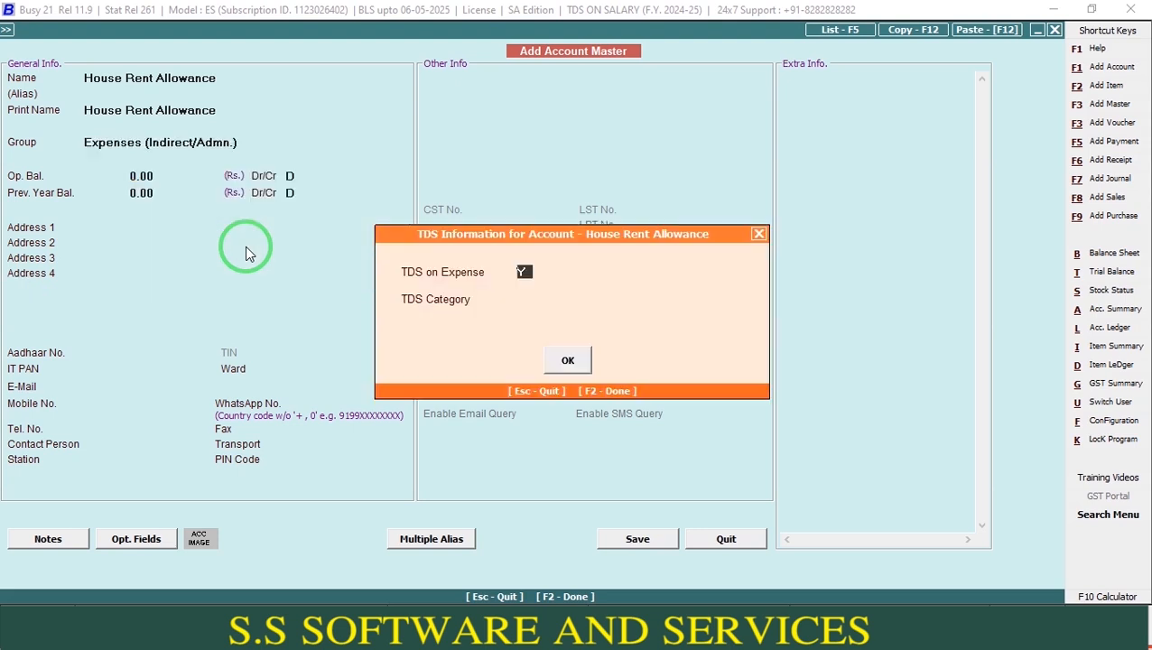
Complete the TDS information of the House Rent Allowance account, and save both the account and the component
{"action": "key", "text": "Return"}
{"action": "key", "text": "F2"}
{"action": "key", "text": "Return"}
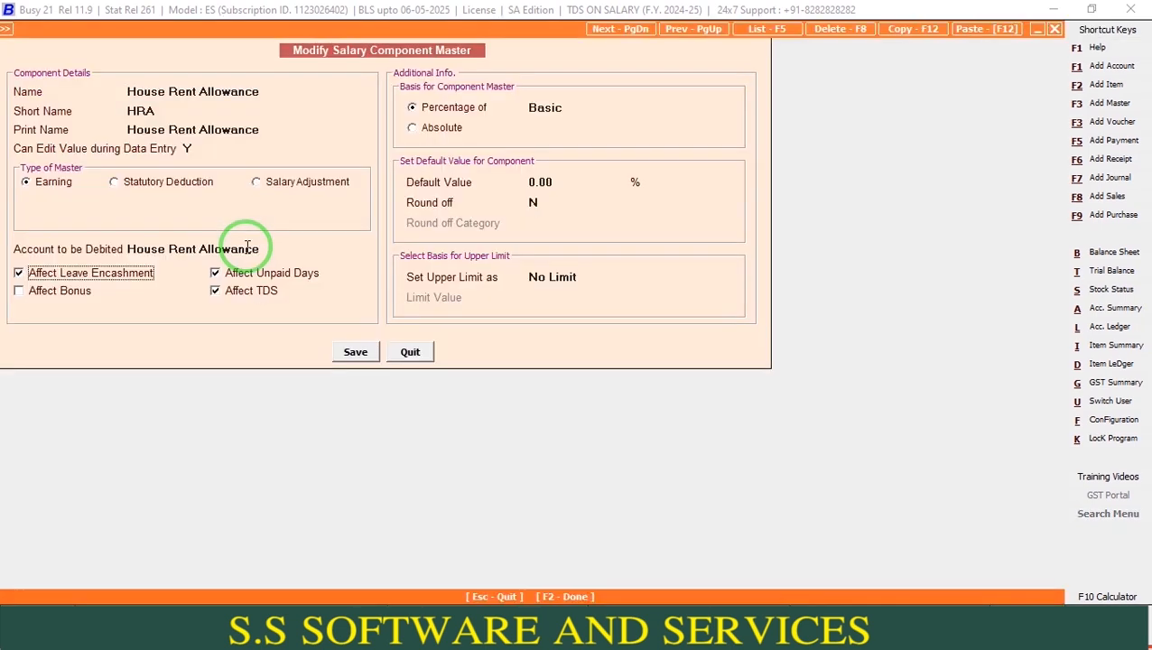
{"action": "key", "text": "F2"}
For the TA component's debit account, create a Transport Allowance account under the group Expenses (Indirect/Admn.)
{"action": "key", "text": "Down"}
{"action": "key", "text": "Down"}
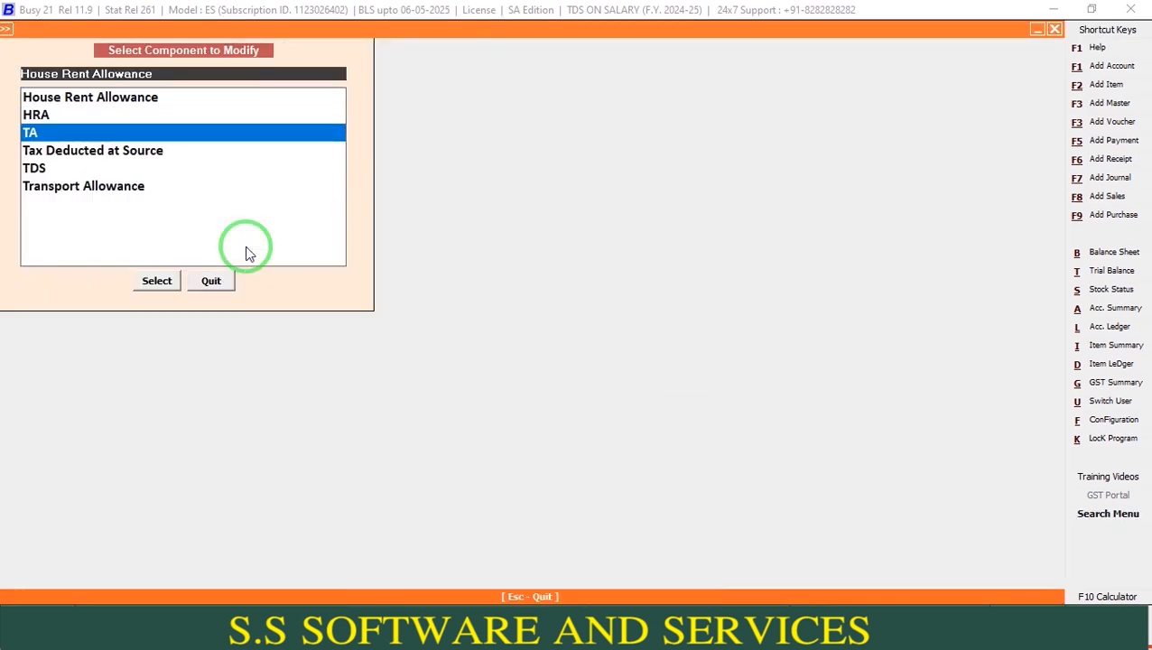
{"action": "left_click", "coordinate": [245, 246]}
{"action": "key", "text": "Return"}
{"action": "key", "text": "ctrl+c"}
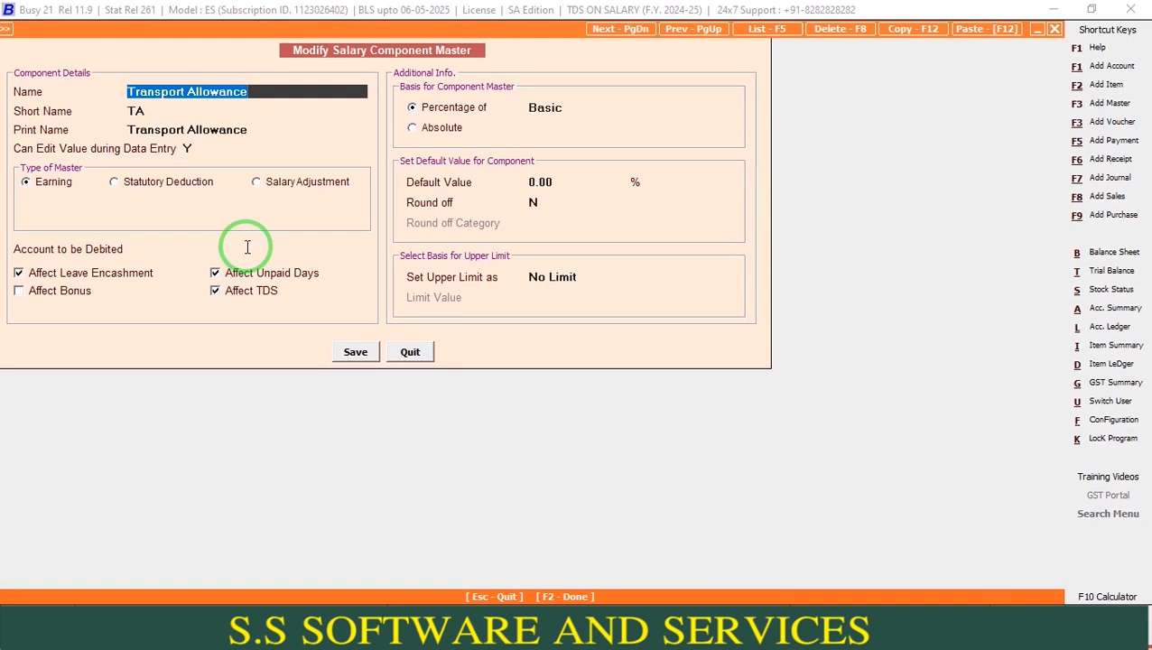
{"action": "left_click", "coordinate": [247, 247]}
{"action": "key", "text": "F3"}
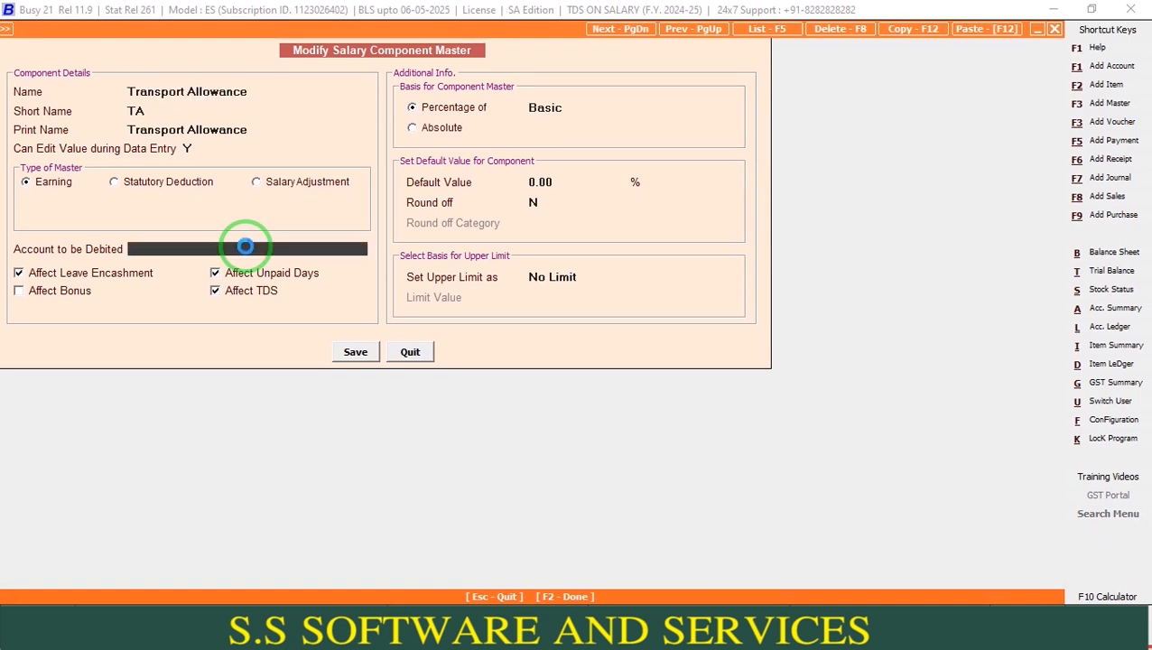
{"action": "key", "text": "ctrl+v"}
{"action": "key", "text": "Return"}
{"action": "key", "text": "Return"}
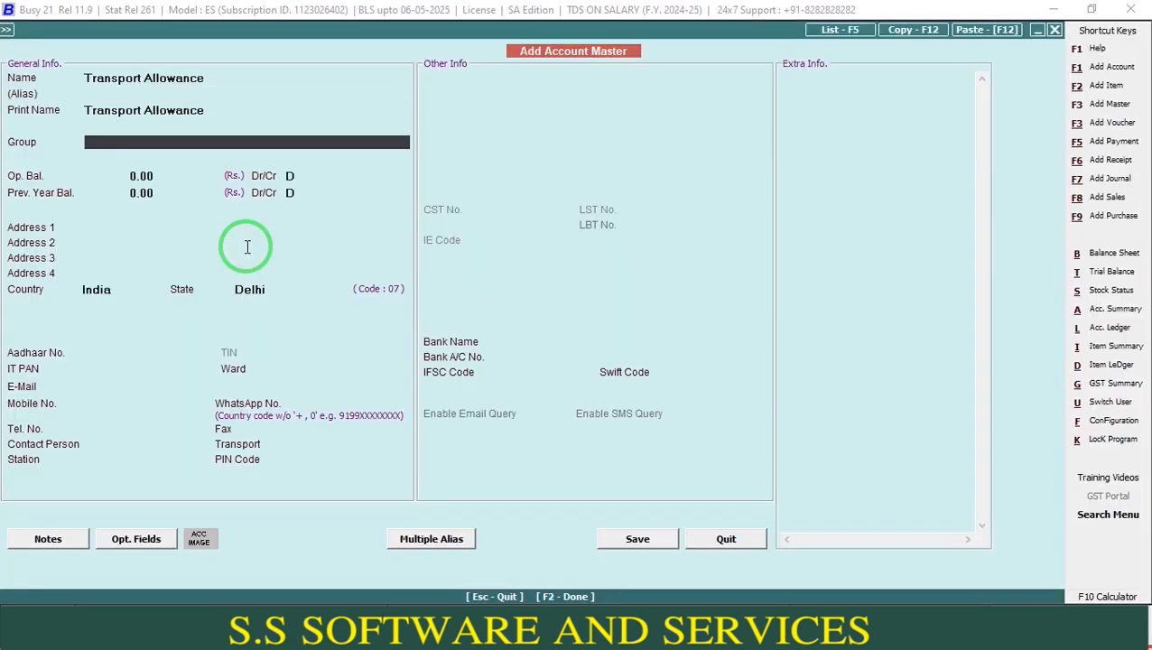
{"action": "type", "text": "EX"}
{"action": "key", "text": "Down"}
{"action": "key", "text": "Return"}
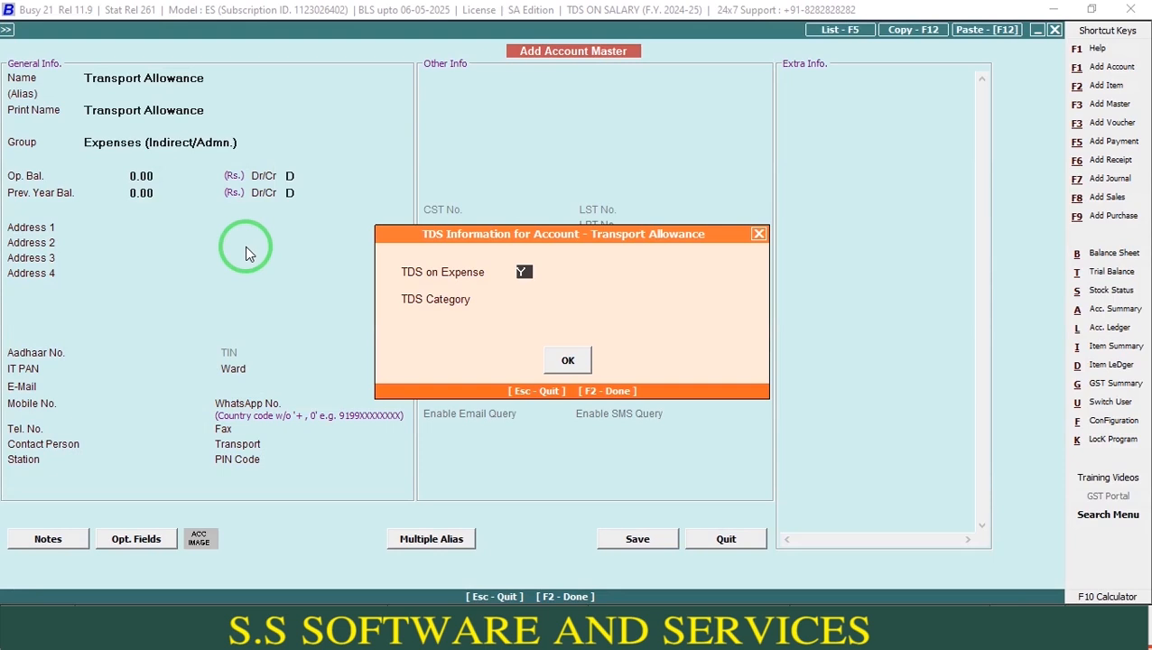
Set TDS on Expense to N for the Transport Allowance account, save the account and component, and leave component modification
{"action": "key", "text": "n"}
{"action": "key", "text": "Return"}
{"action": "key", "text": "Return"}
{"action": "key", "text": "Return"}
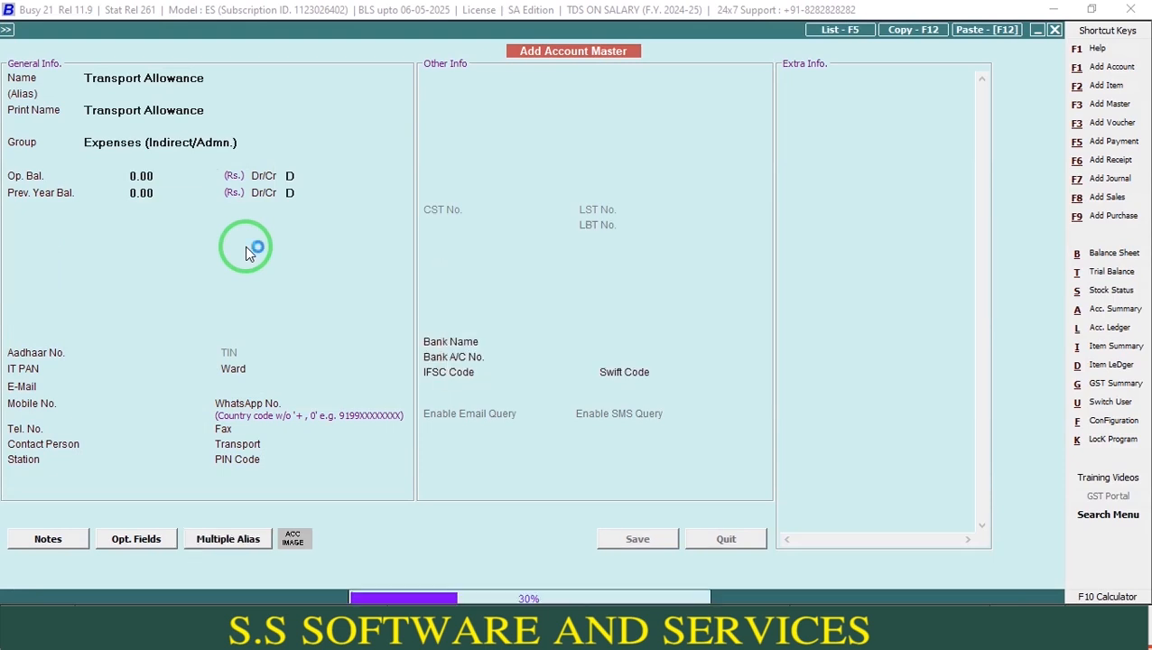
{"action": "key", "text": "F2"}
{"action": "key", "text": "Return"}
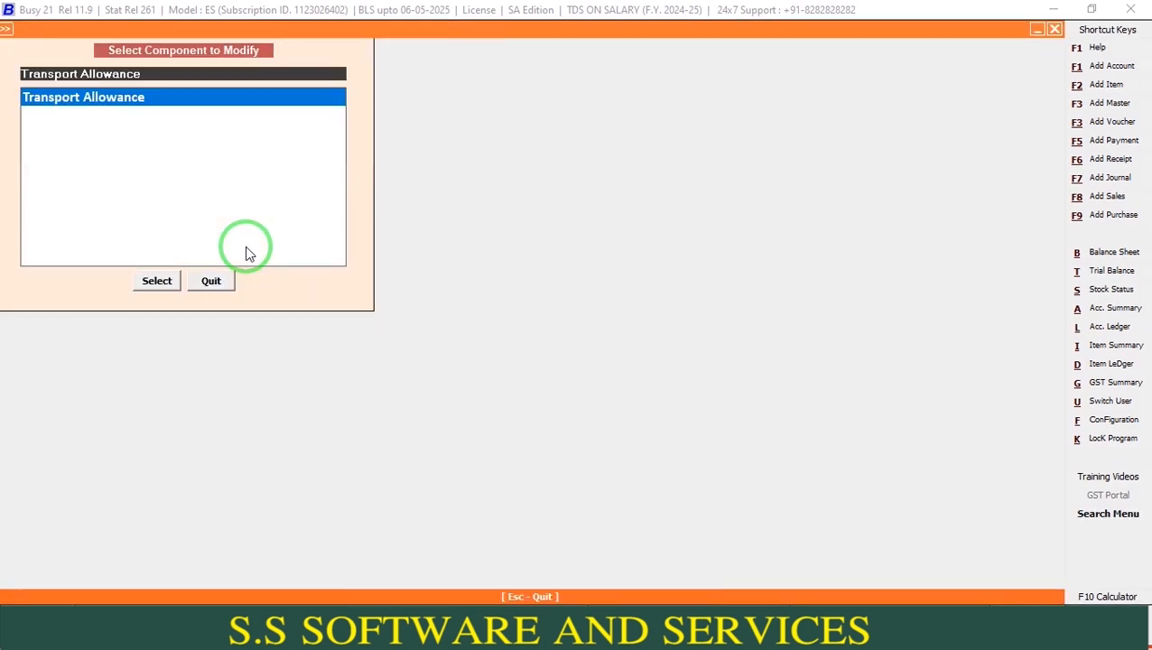
{"action": "key", "text": "Escape"}
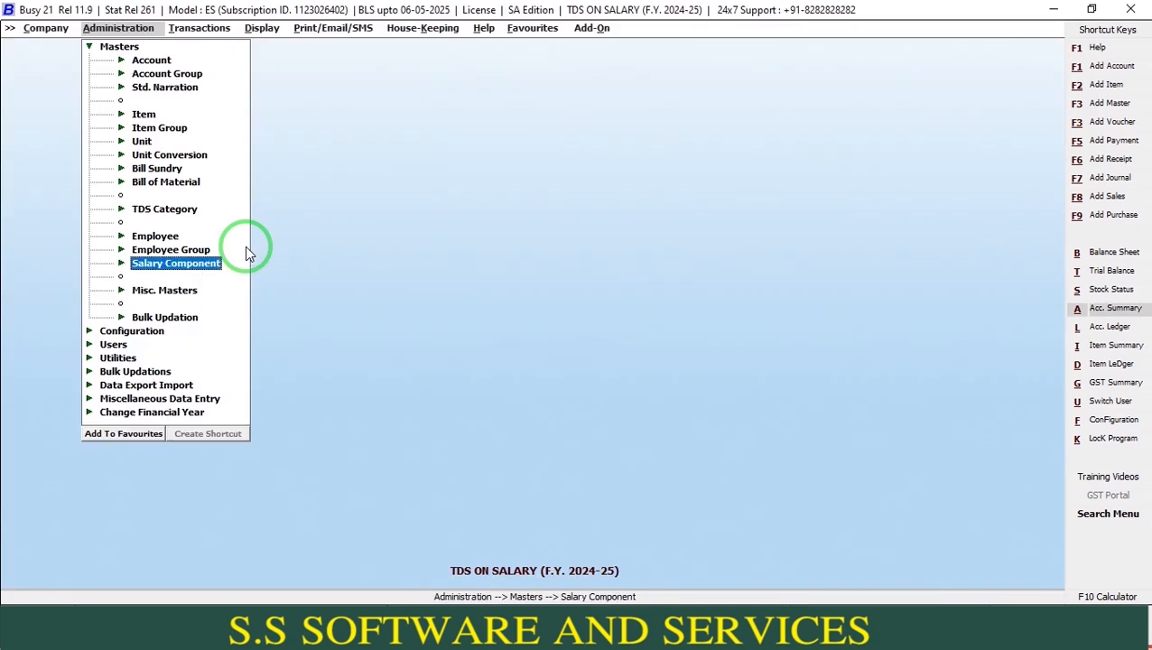
Start a new employee master and enter the employee's full name and employee code
{"action": "key", "text": "Up"}
{"action": "key", "text": "Up"}
{"action": "key", "text": "Return"}
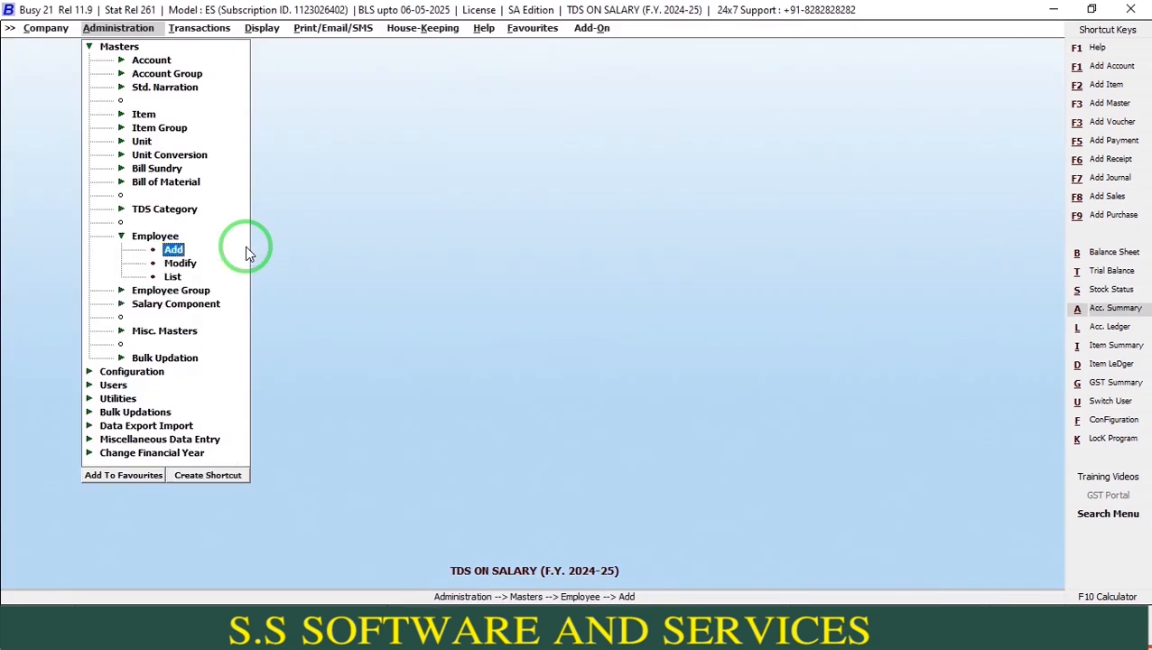
{"action": "key", "text": "Return"}
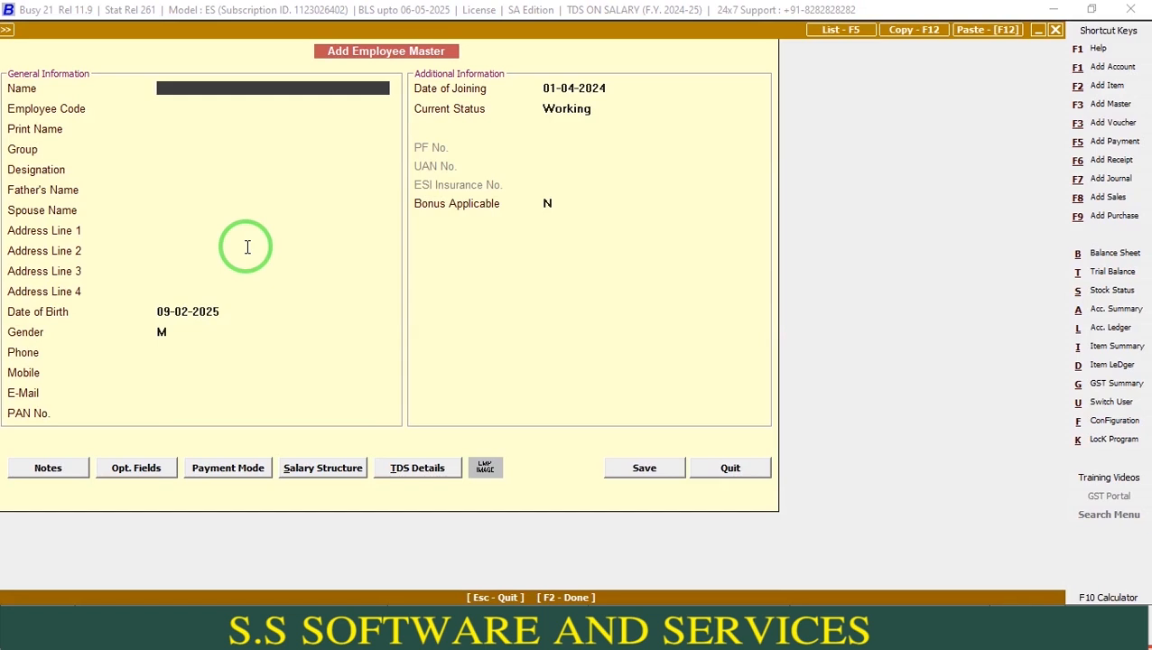
{"action": "type", "text": "VIVEK SHARMA"}
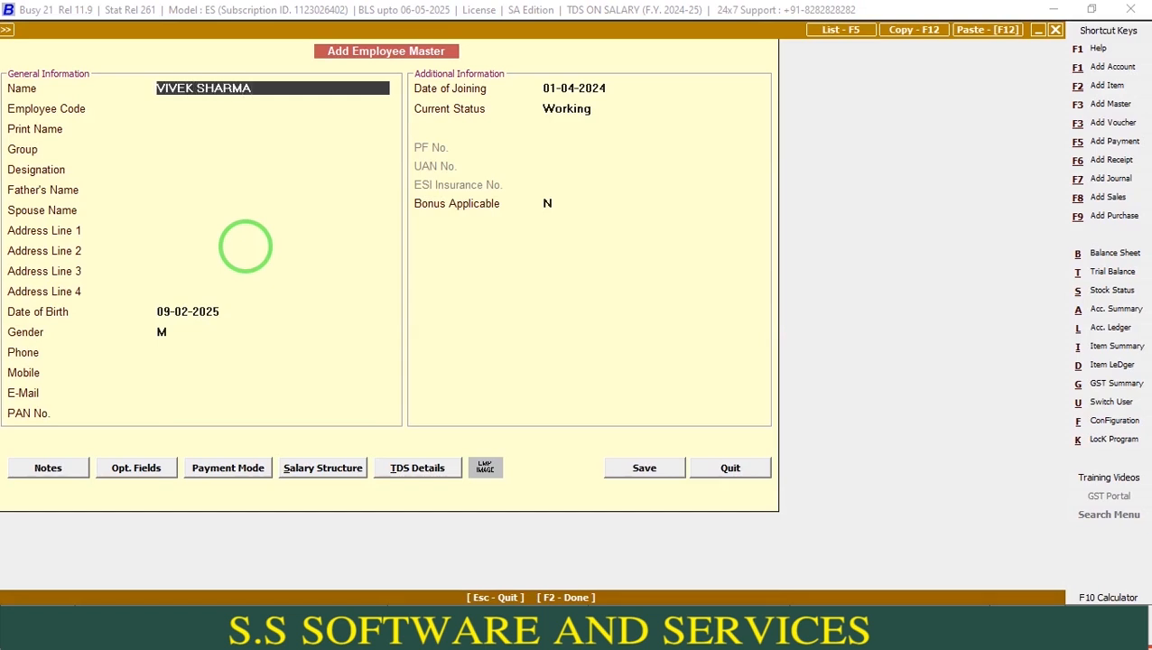
{"action": "key", "text": "Return"}
{"action": "type", "text": "00001"}
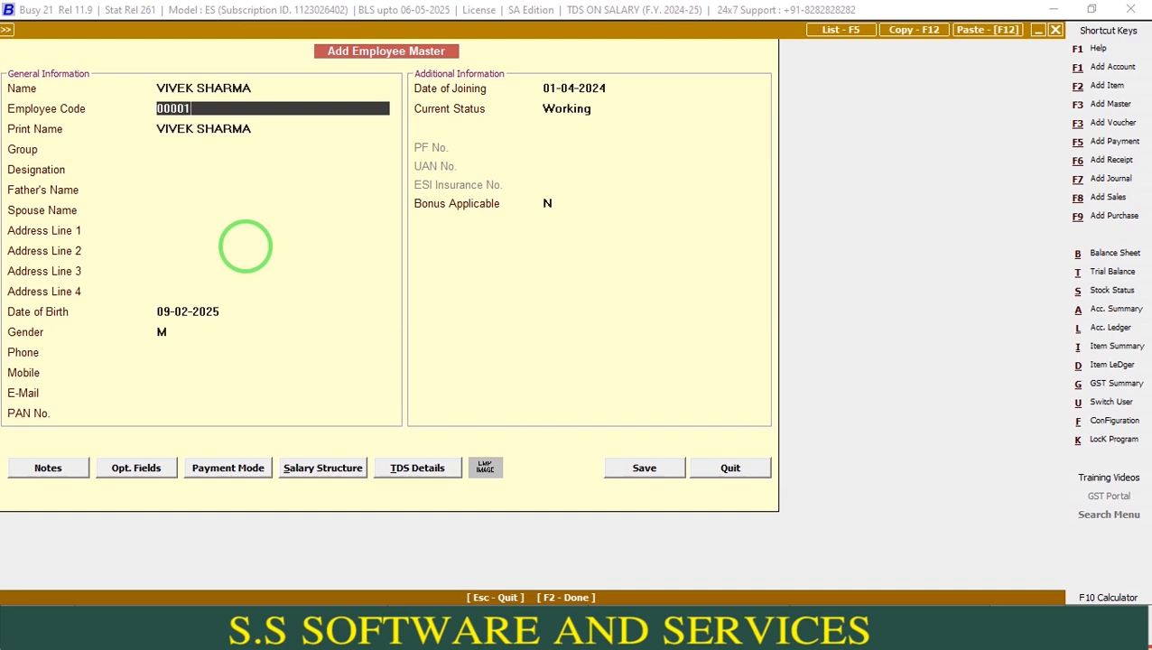
{"action": "key", "text": "Return"}
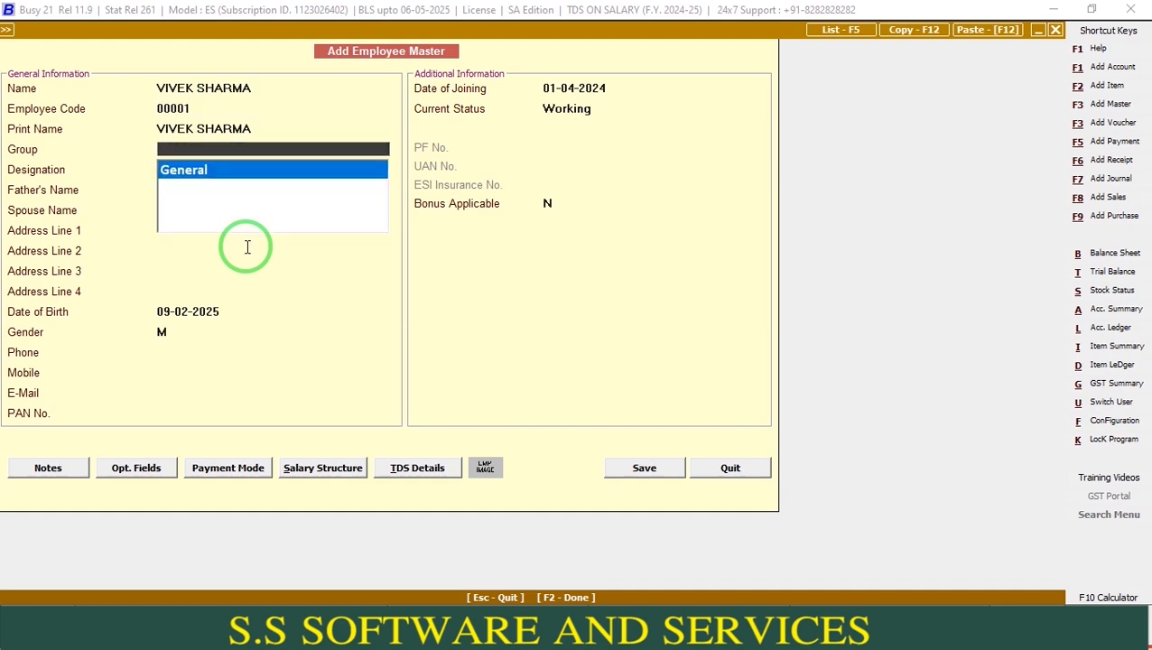
Assign the employee to the group General and enter ACCOUNTING as the designation
{"action": "key", "text": "Return"}
{"action": "type", "text": "A"}
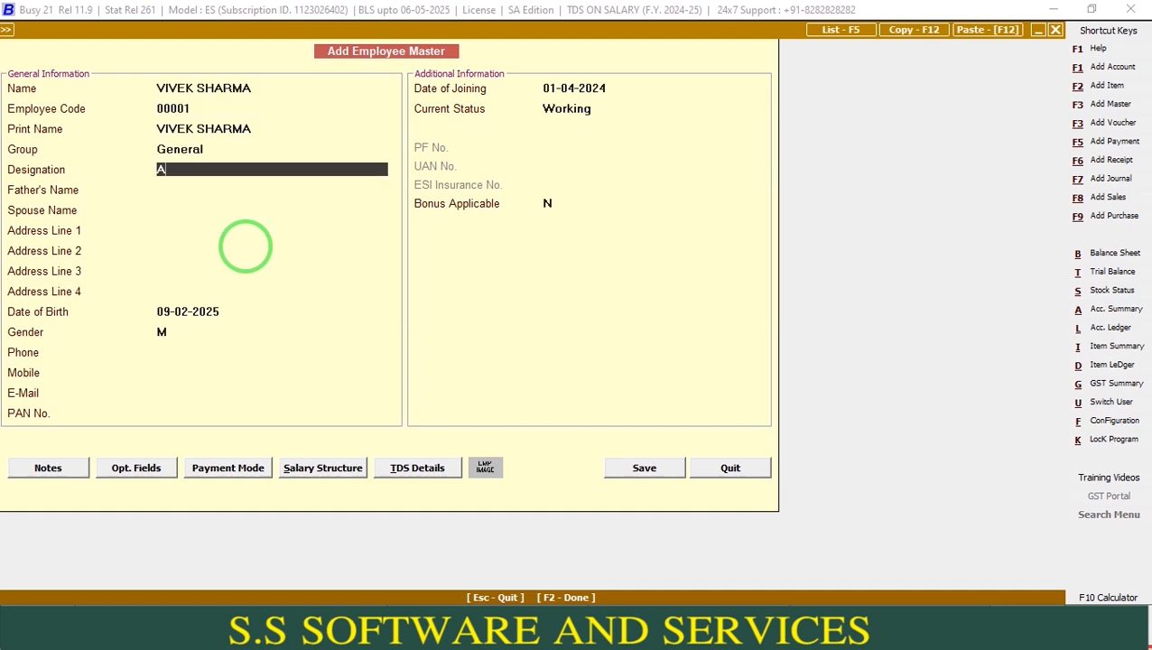
{"action": "type", "text": "CCOUNTING"}
{"action": "key", "text": "Return"}
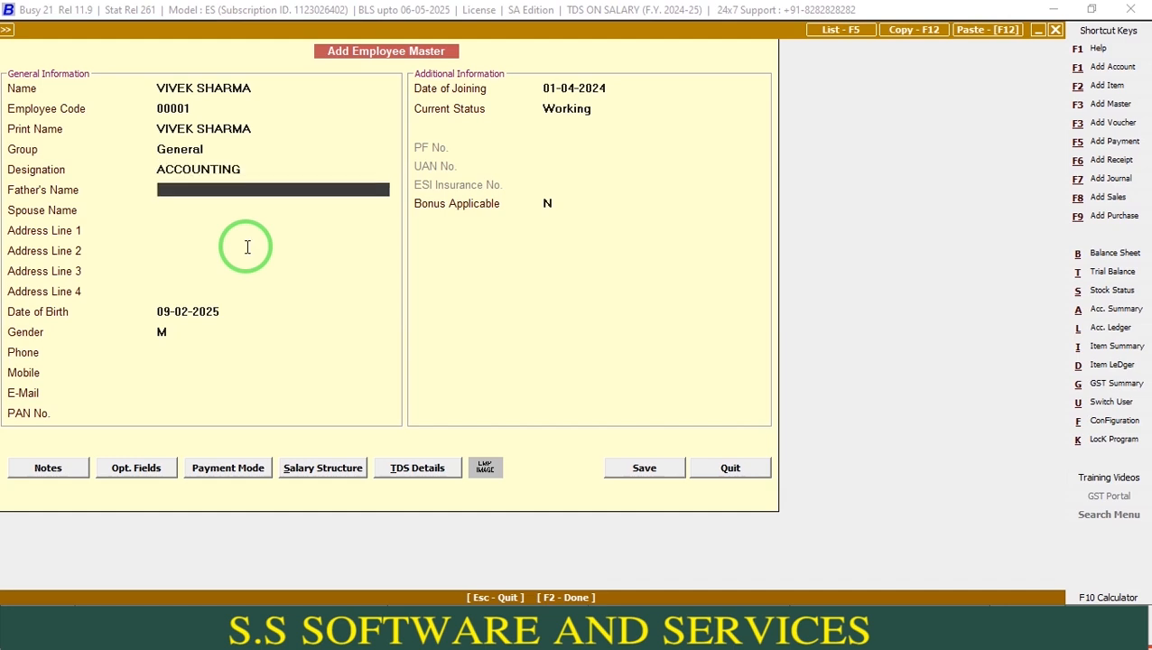
Enter the employee's date of birth, leave family, address and contact fields blank, and keep joining date 01-04-2024 and status Working
{"action": "key", "text": "Return"}
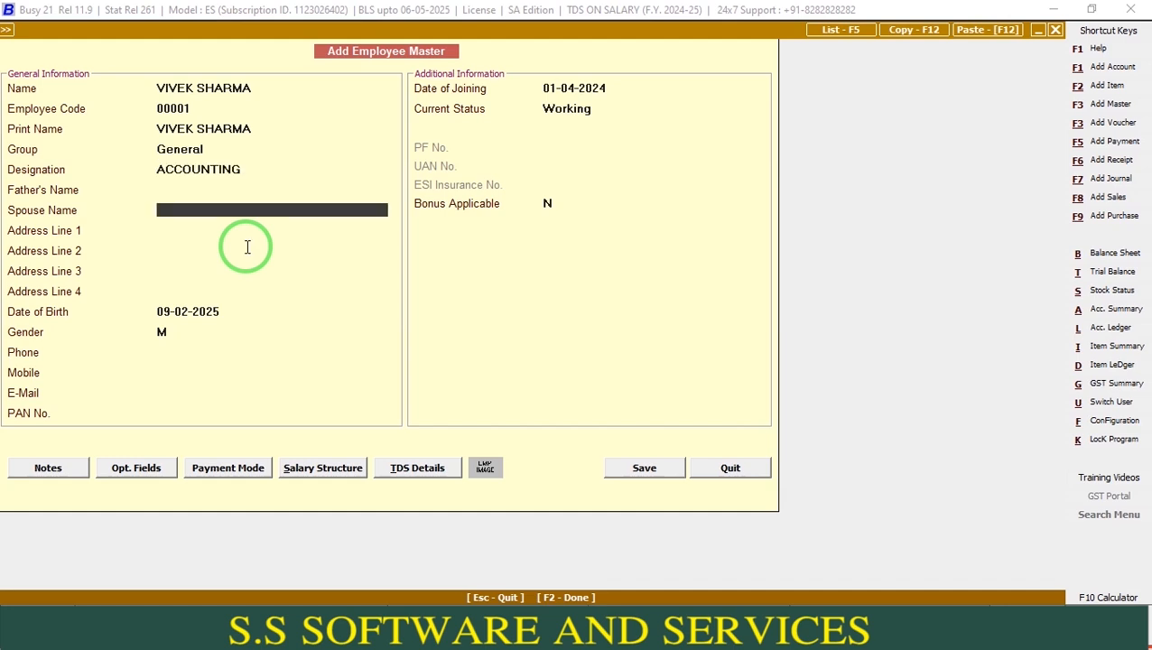
{"action": "key", "text": "Return"}
{"action": "key", "text": "Return"}
{"action": "key", "text": "Return"}
{"action": "key", "text": "Return"}
{"action": "key", "text": "Return"}
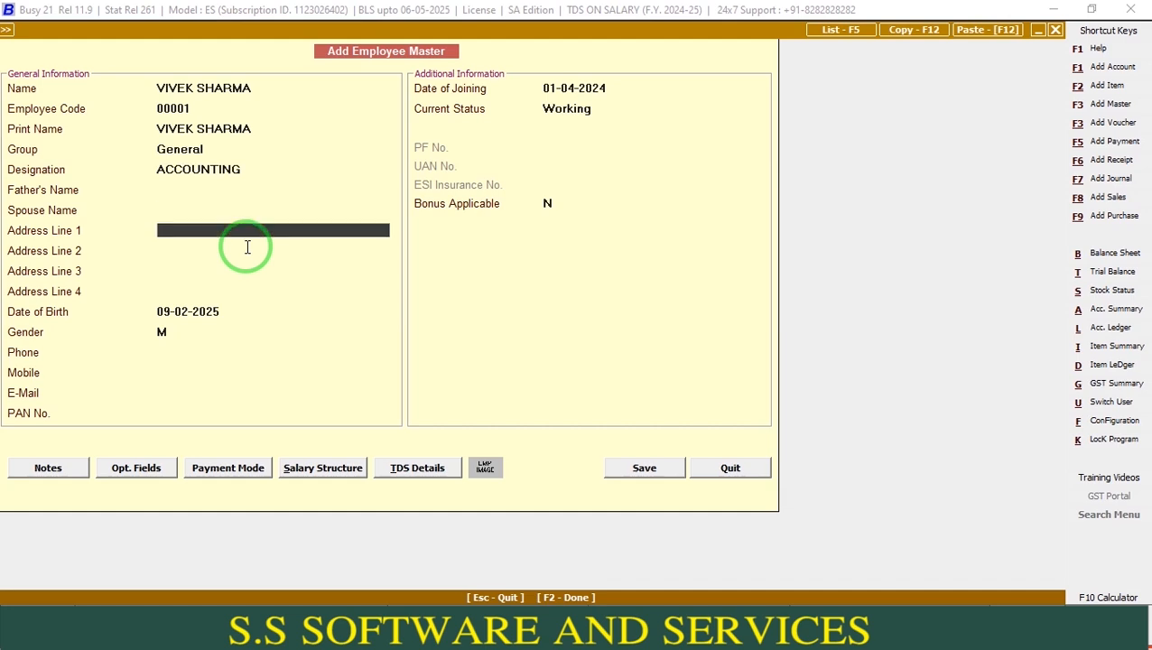
{"action": "type", "text": "27-01-1900"}
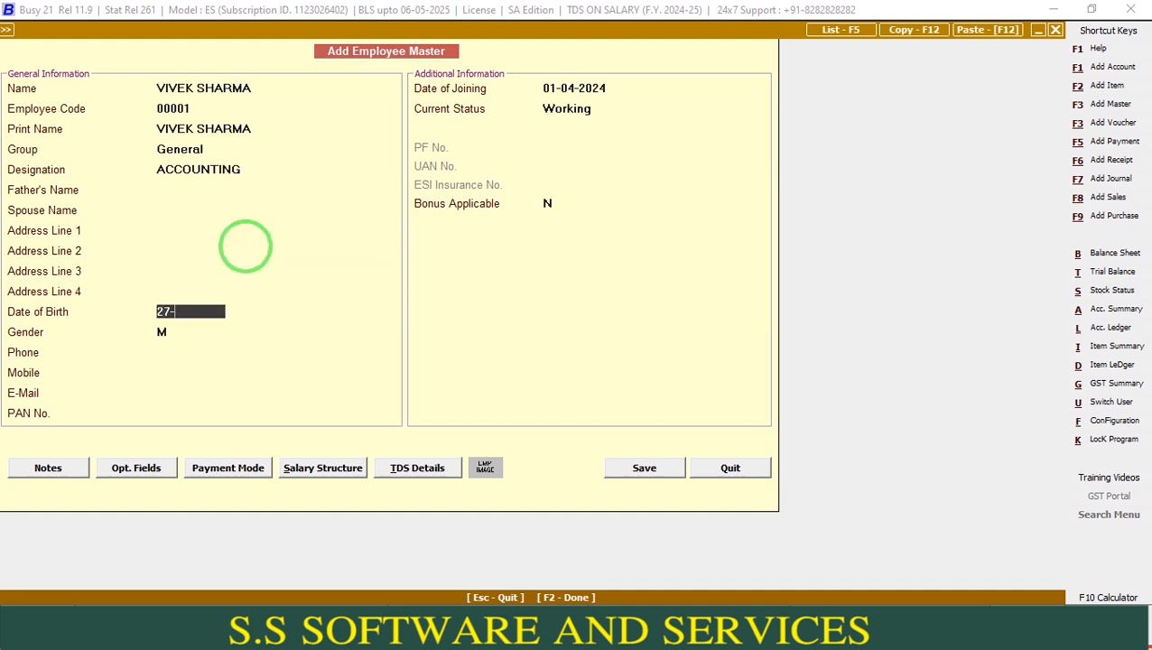
{"action": "key", "text": "Return"}
{"action": "key", "text": "Return"}
{"action": "key", "text": "Return"}
{"action": "key", "text": "Return"}
{"action": "key", "text": "Return"}
{"action": "key", "text": "Return"}
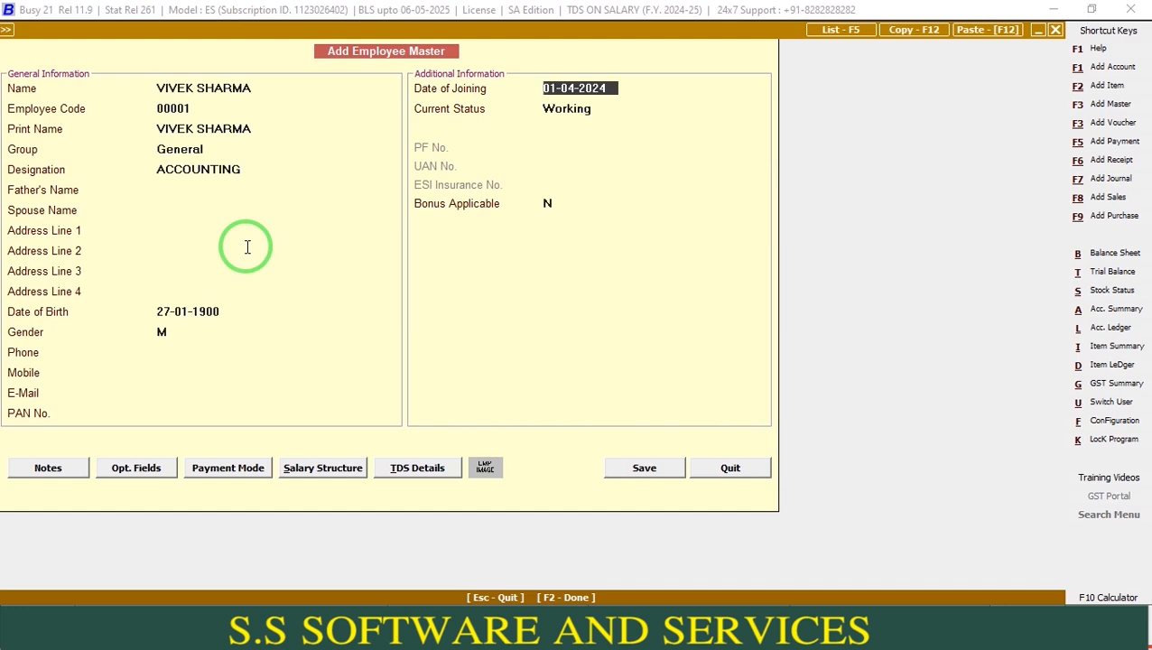
{"action": "key", "text": "Return"}
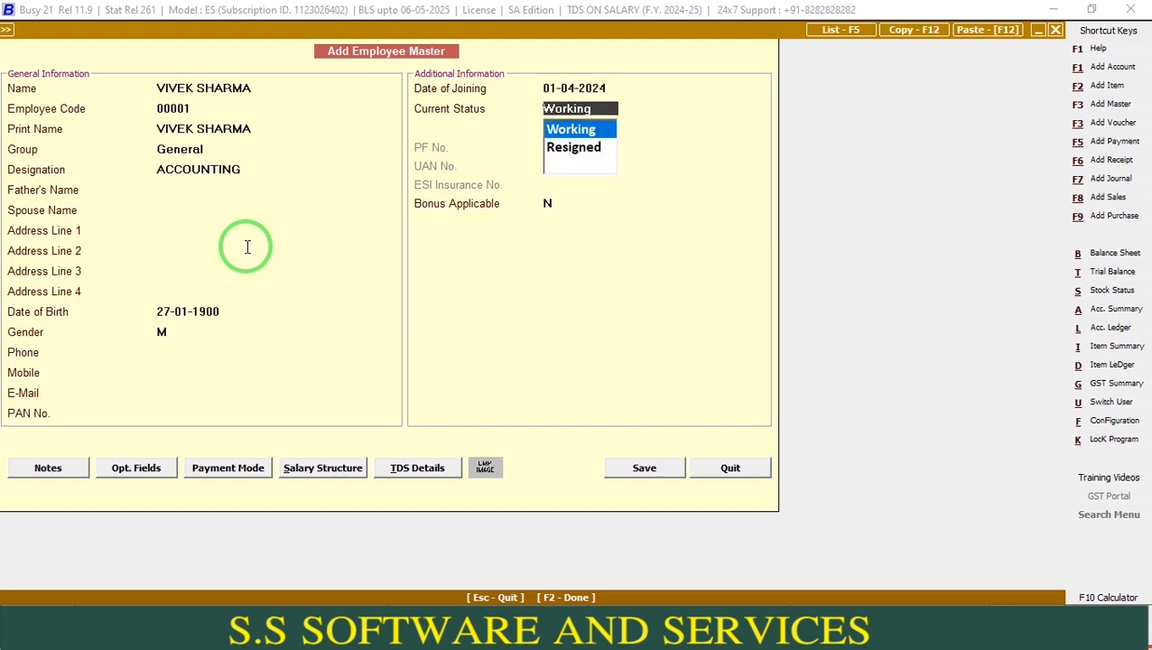
{"action": "key", "text": "Return"}
{"action": "key", "text": "Return"}
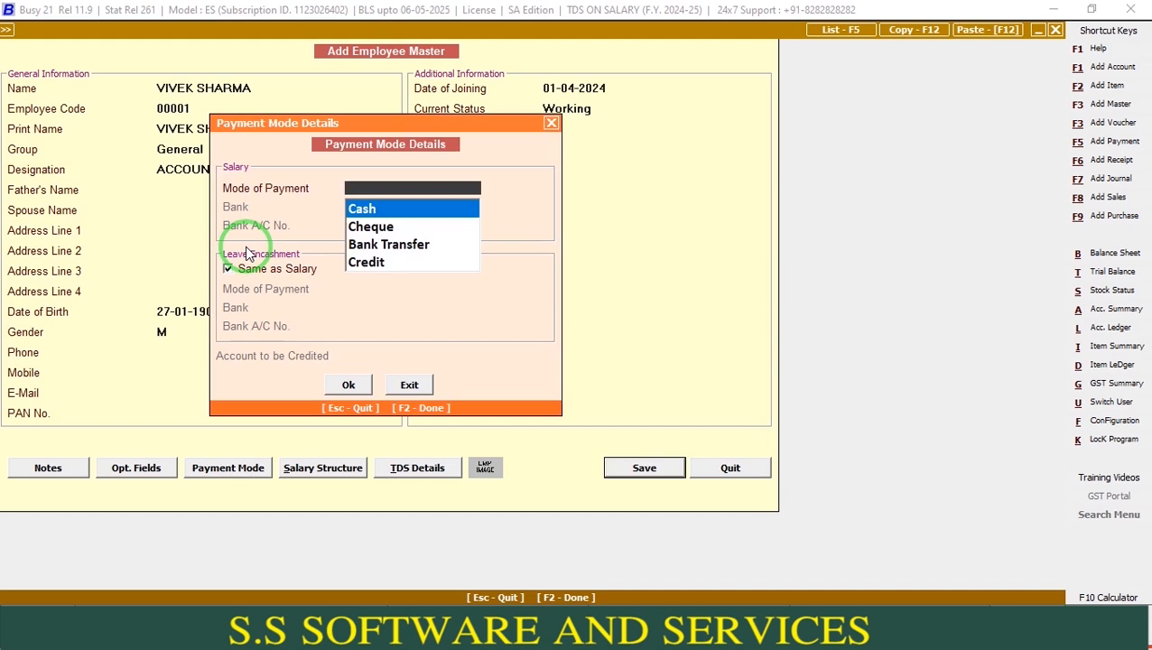
Set the employee's salary payment mode to Bank Transfer with PNB BANK and accept the payment details
{"action": "key", "text": "Down"}
{"action": "key", "text": "Return"}
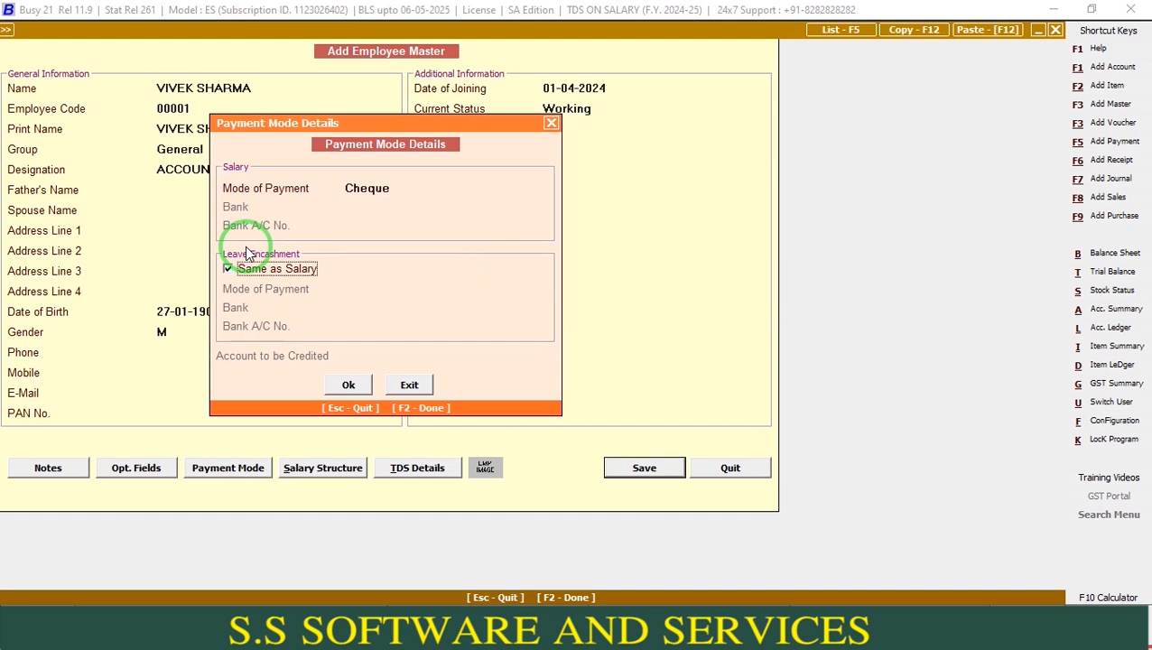
{"action": "key", "text": "shift+Tab"}
{"action": "key", "text": "Down"}
{"action": "key", "text": "Down"}
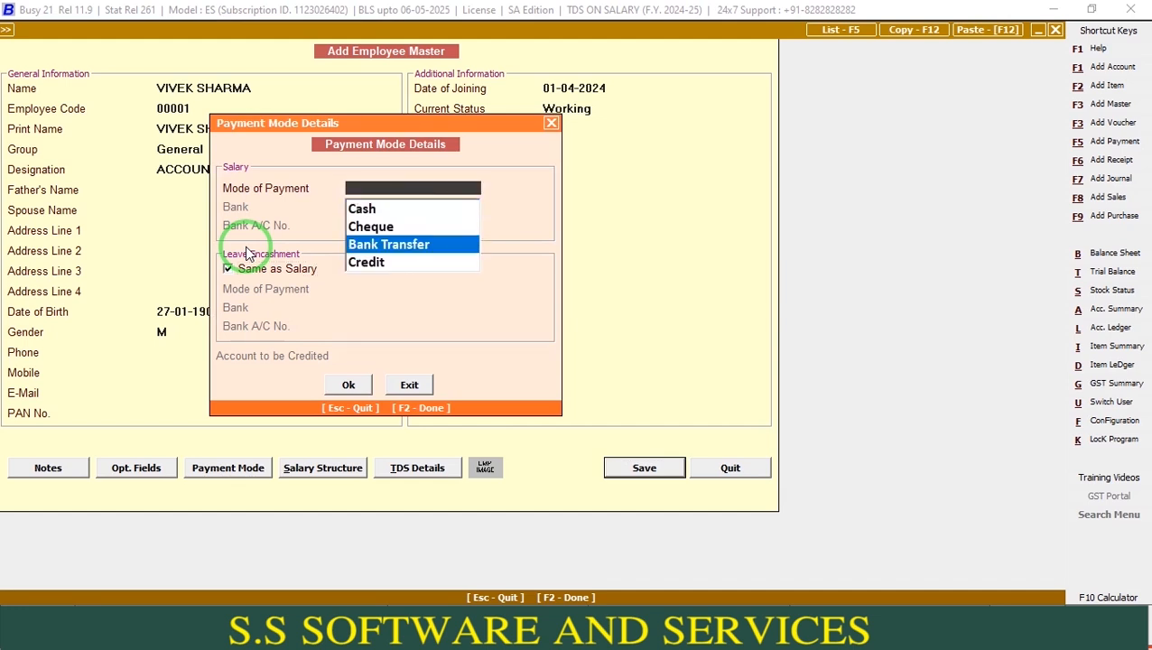
{"action": "key", "text": "Return"}
{"action": "key", "text": "Return"}
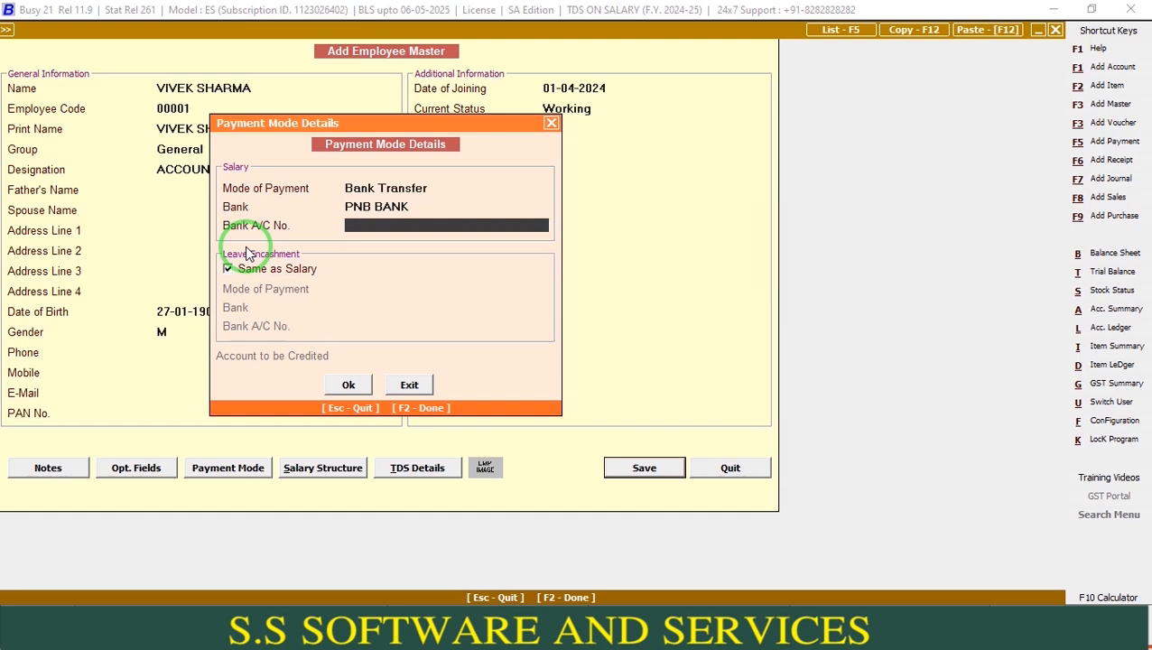
{"action": "key", "text": "F2"}
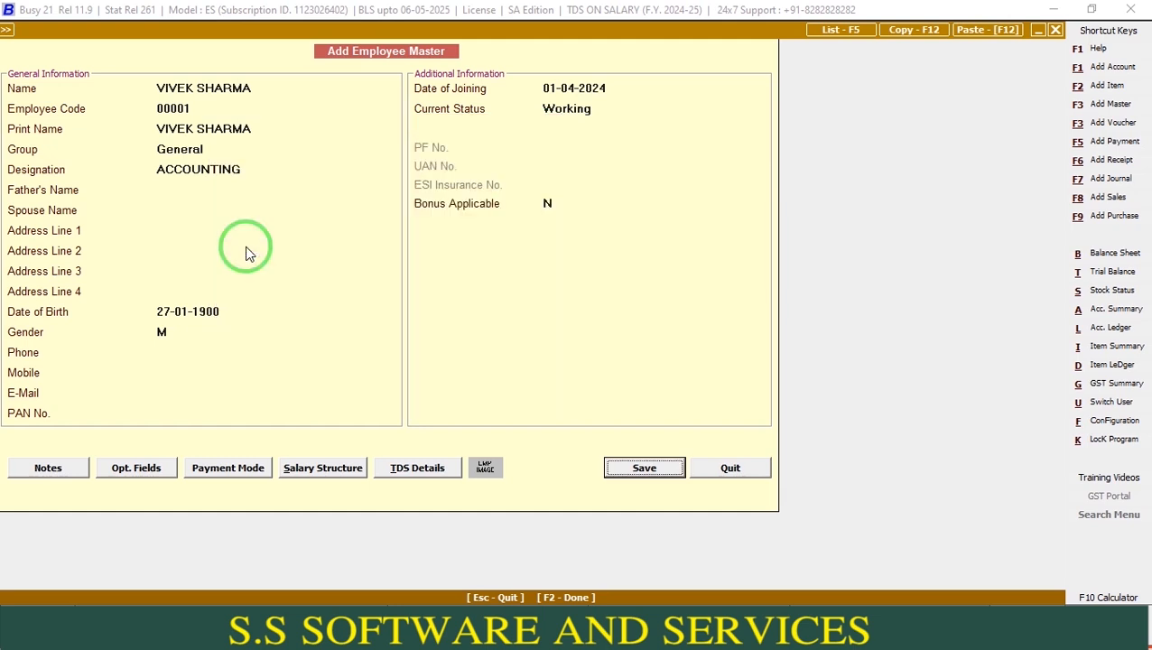
Start the employee's salary structure with the Basic component effective 01-04-2024 at Rs. 1,24,000
{"action": "key", "text": "alt+s"}
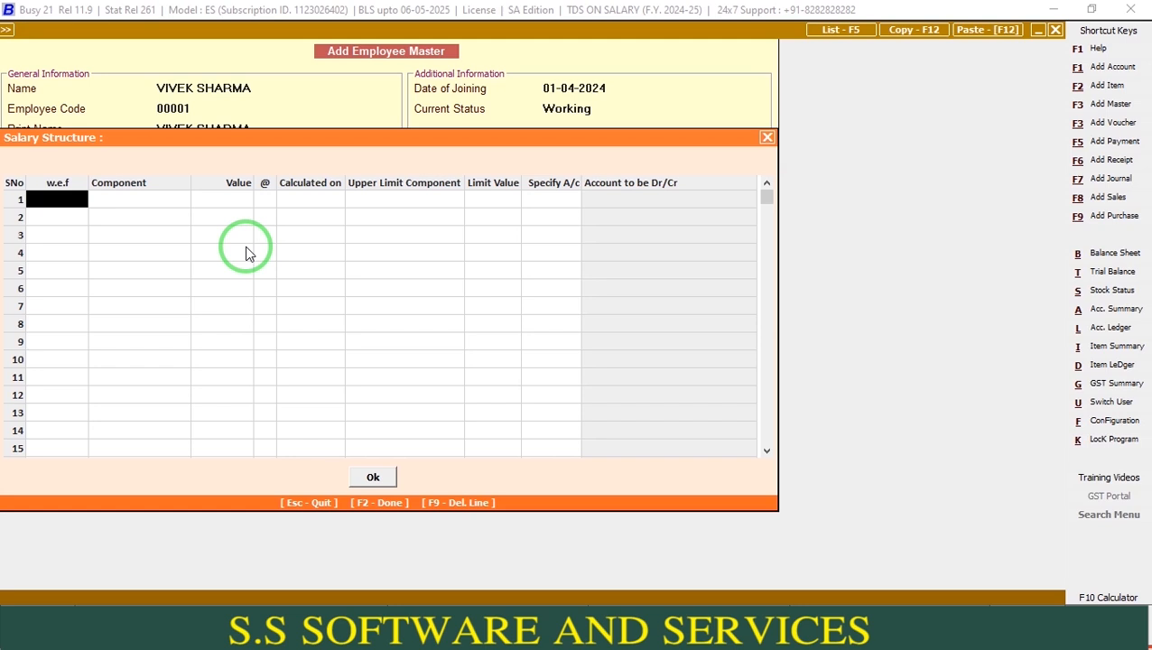
{"action": "type", "text": "1-4"}
{"action": "key", "text": "Return"}
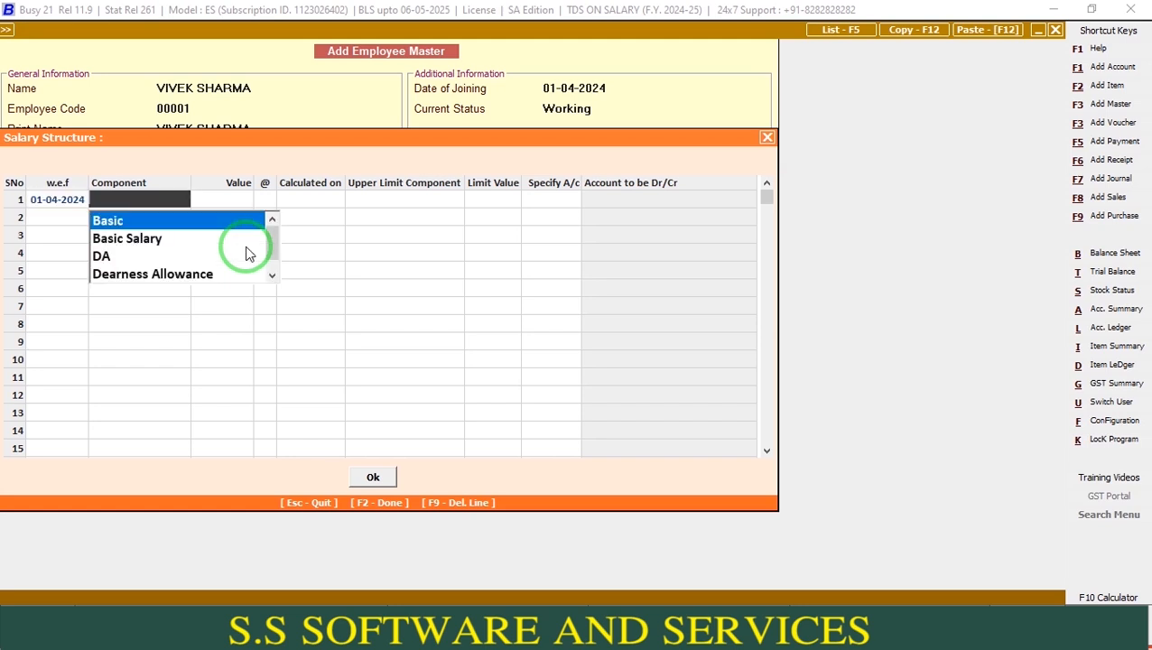
{"action": "key", "text": "Return"}
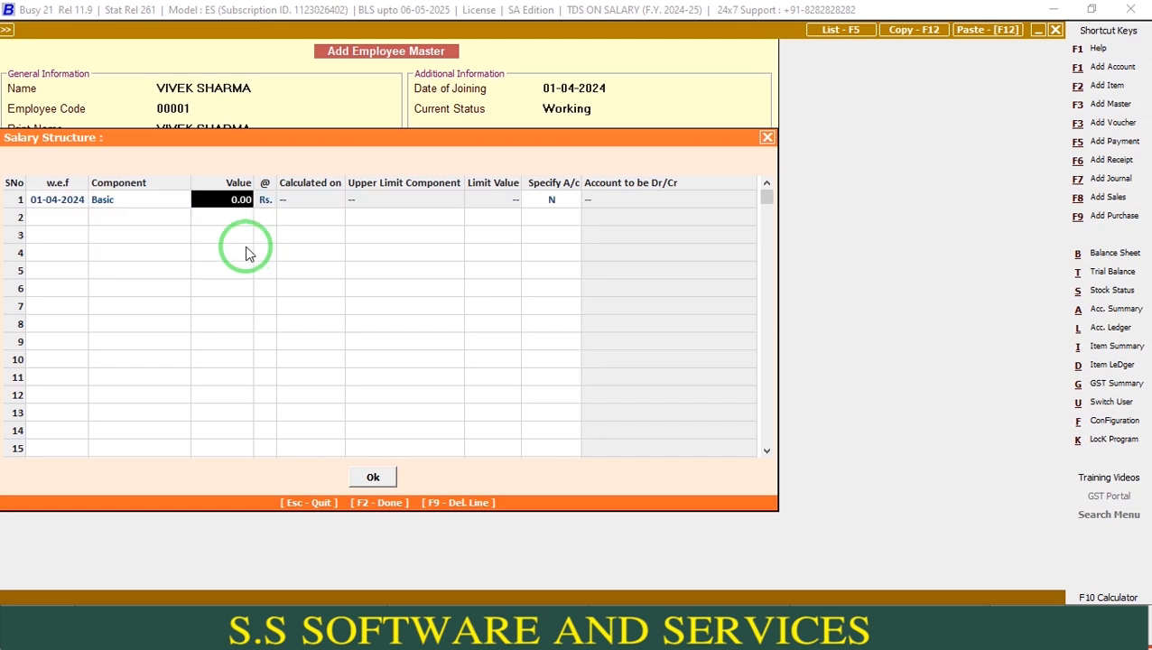
{"action": "type", "text": "1240000"}
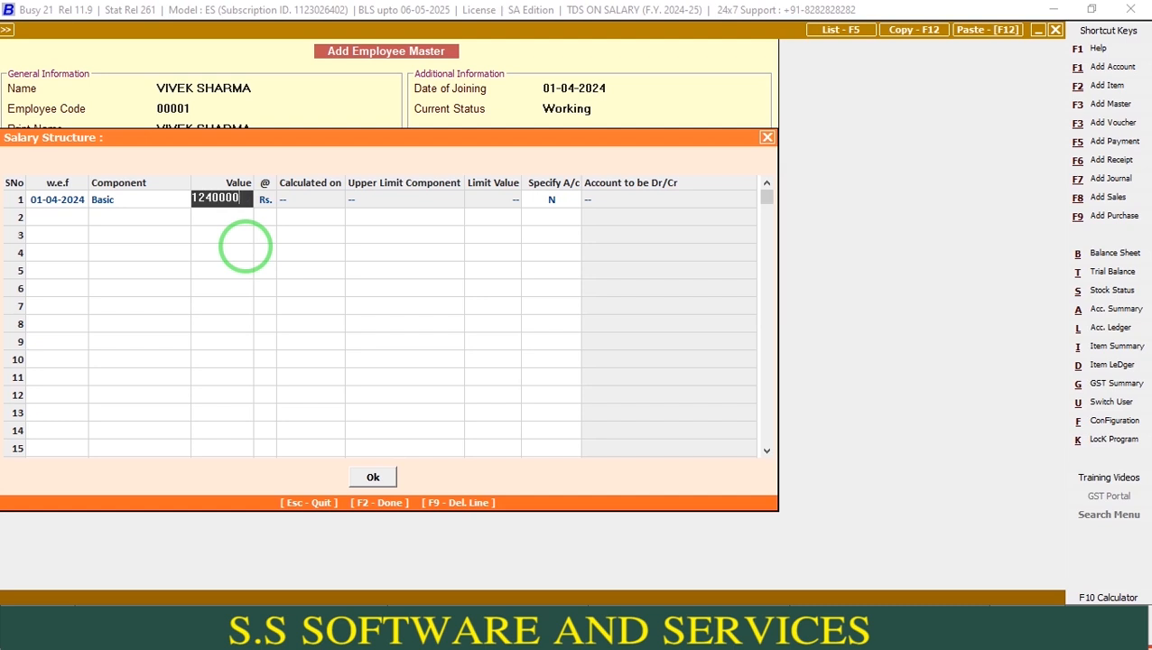
{"action": "key", "text": "Return"}
{"action": "key", "text": "Left"}
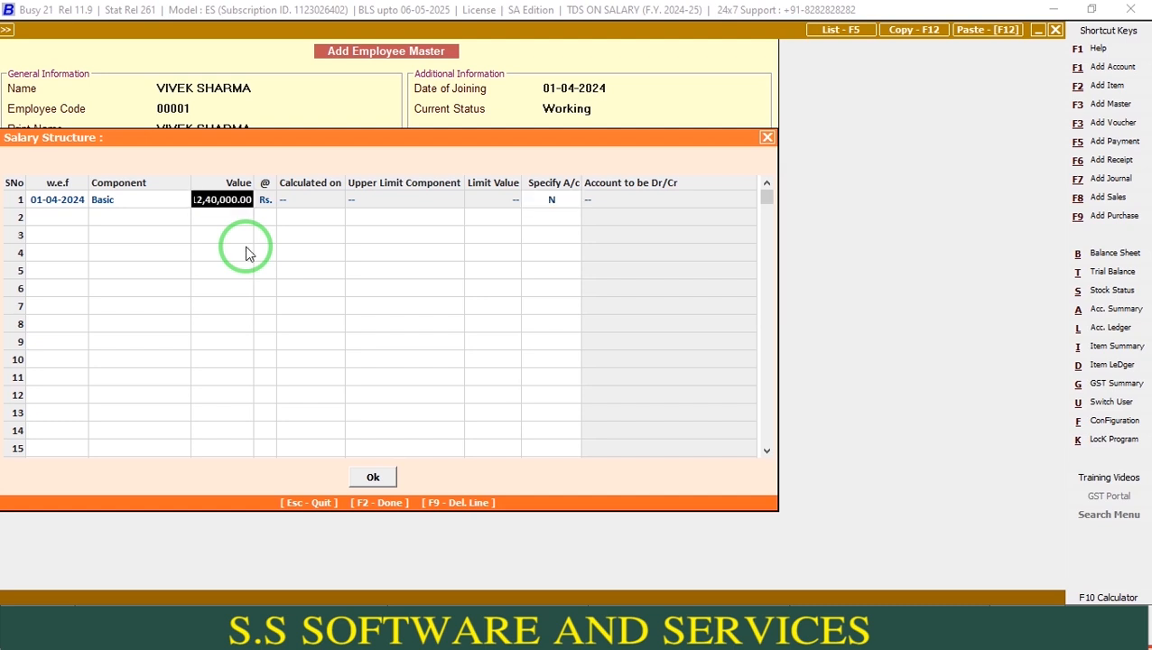
{"action": "type", "text": "124000"}
{"action": "key", "text": "Return"}
{"action": "key", "text": "Return"}
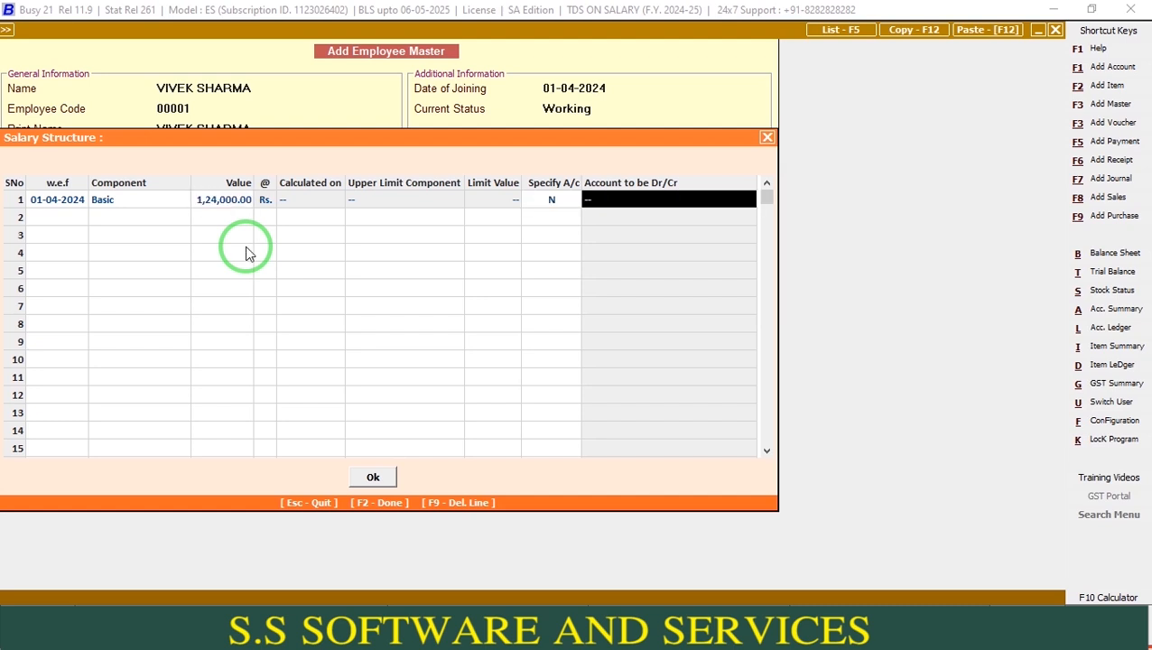
Add the DA component to the salary structure at 5% of Basic with No Limit
{"action": "key", "text": "Return"}
{"action": "key", "text": "Return"}
{"action": "key", "text": "Return"}
{"action": "type", "text": "5"}
{"action": "key", "text": "Return"}
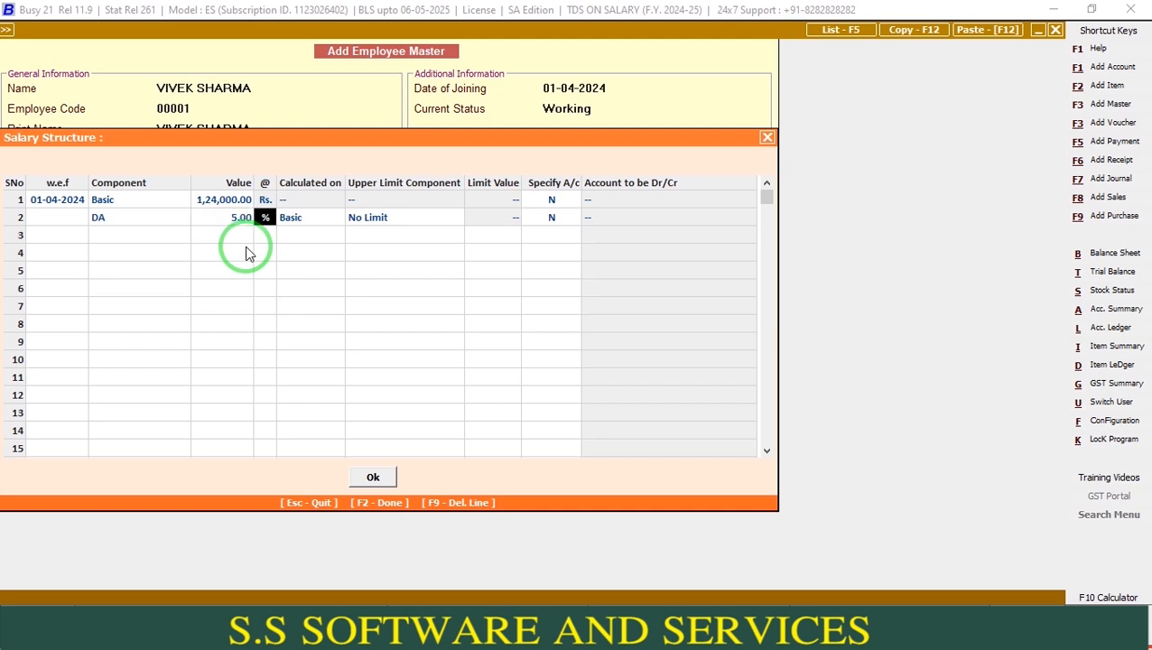
{"action": "key", "text": "Return"}
{"action": "key", "text": "Return"}
{"action": "key", "text": "Return"}
{"action": "key", "text": "Return"}
{"action": "key", "text": "Return"}
{"action": "key", "text": "Return"}
{"action": "key", "text": "Return"}
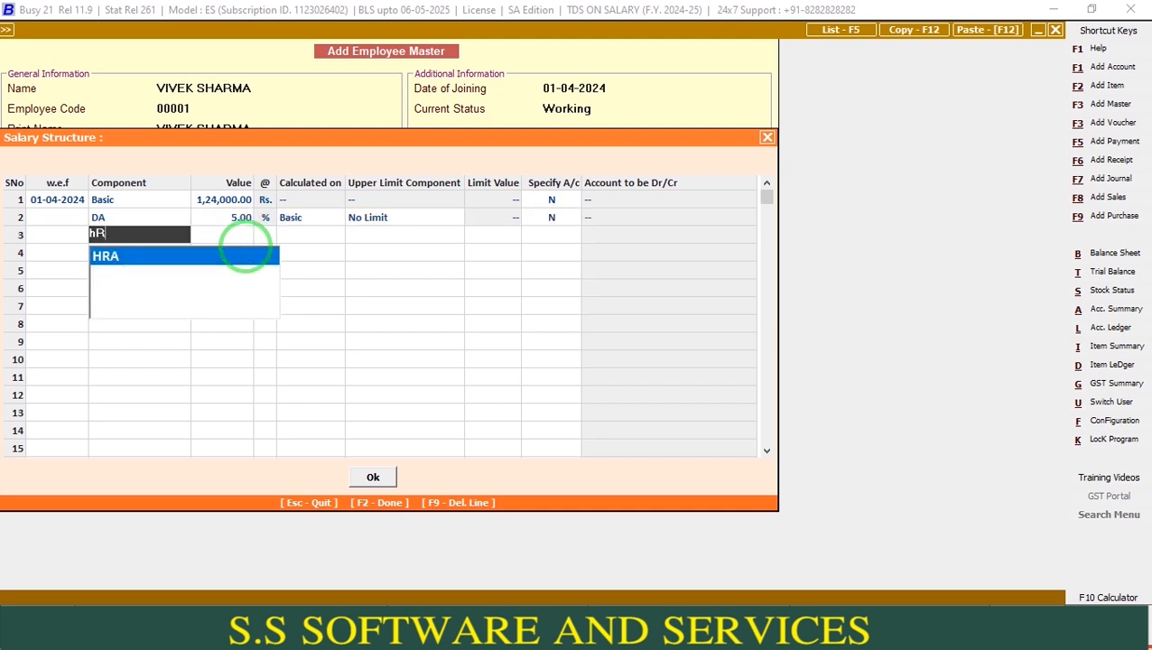
Add the HRA component to the salary structure at 5% of Basic with No Limit
{"action": "key", "text": "Return"}
{"action": "type", "text": "5"}
{"action": "key", "text": "Return"}
{"action": "key", "text": "Return"}
{"action": "key", "text": "Return"}
{"action": "key", "text": "Return"}
{"action": "key", "text": "Return"}
{"action": "key", "text": "Return"}
{"action": "key", "text": "Return"}
{"action": "key", "text": "Return"}
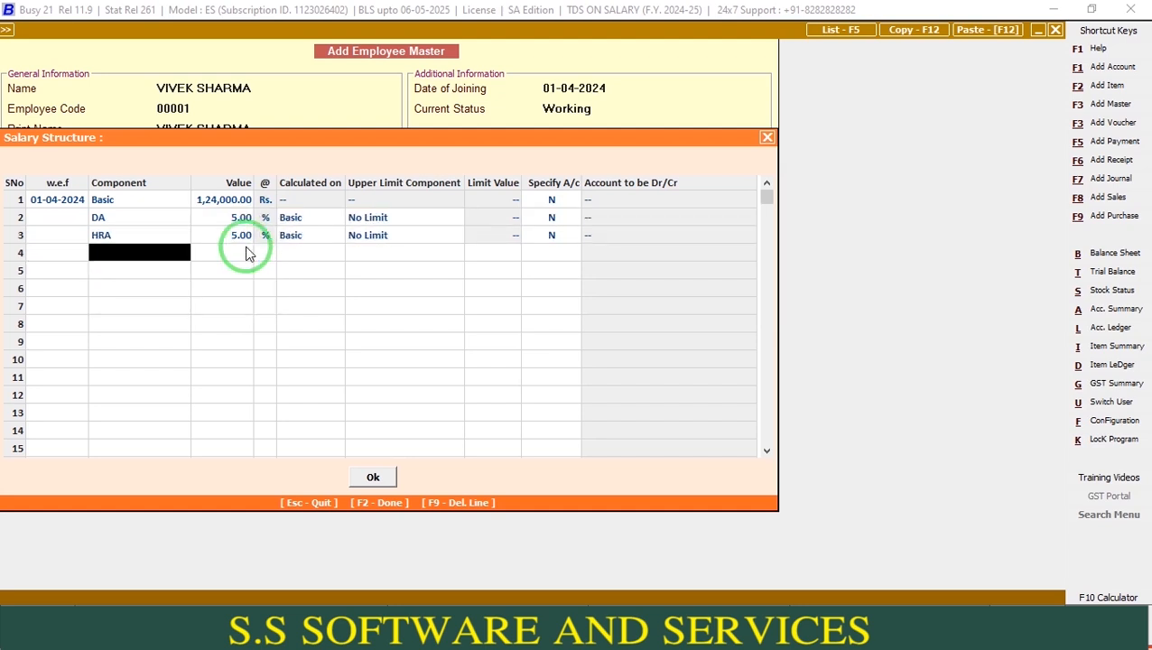
Add the TA component to the salary structure at 5% of Basic with No Limit
{"action": "key", "text": "Return"}
{"action": "key", "text": "Return"}
{"action": "type", "text": "5"}
{"action": "key", "text": "Return"}
{"action": "key", "text": "Return"}
{"action": "key", "text": "Return"}
{"action": "key", "text": "Return"}
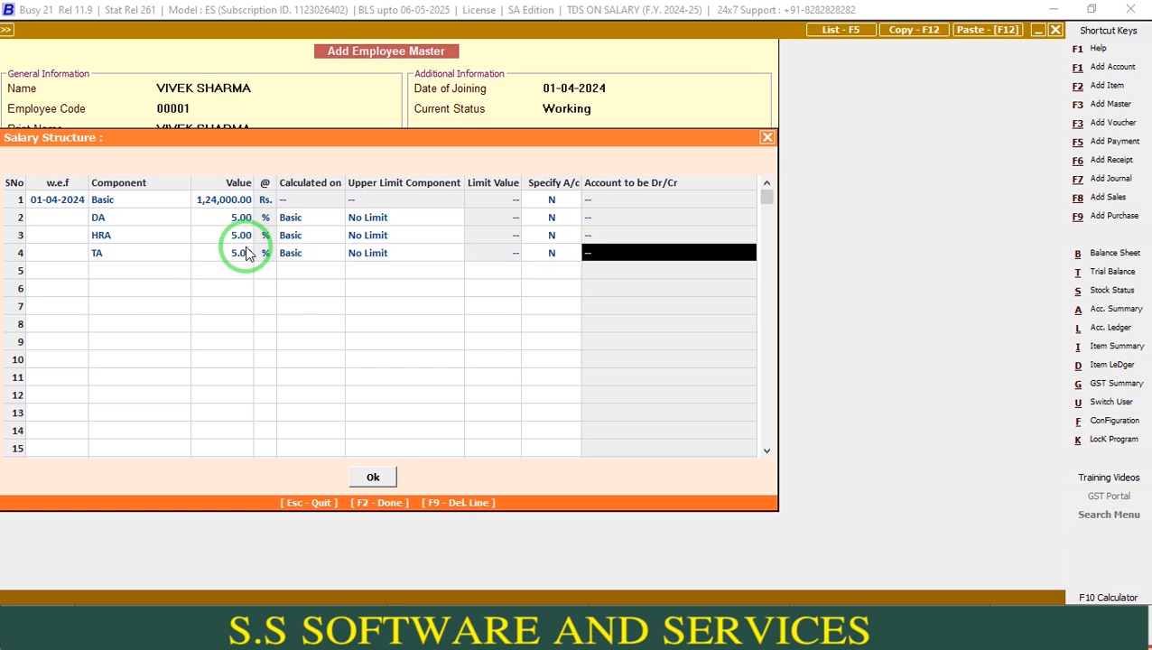
Add the TDS component as the last salary structure row, accept the structure and save the employee master
{"action": "key", "text": "Return"}
{"action": "key", "text": "Return"}
{"action": "type", "text": "TDS"}
{"action": "key", "text": "Return"}
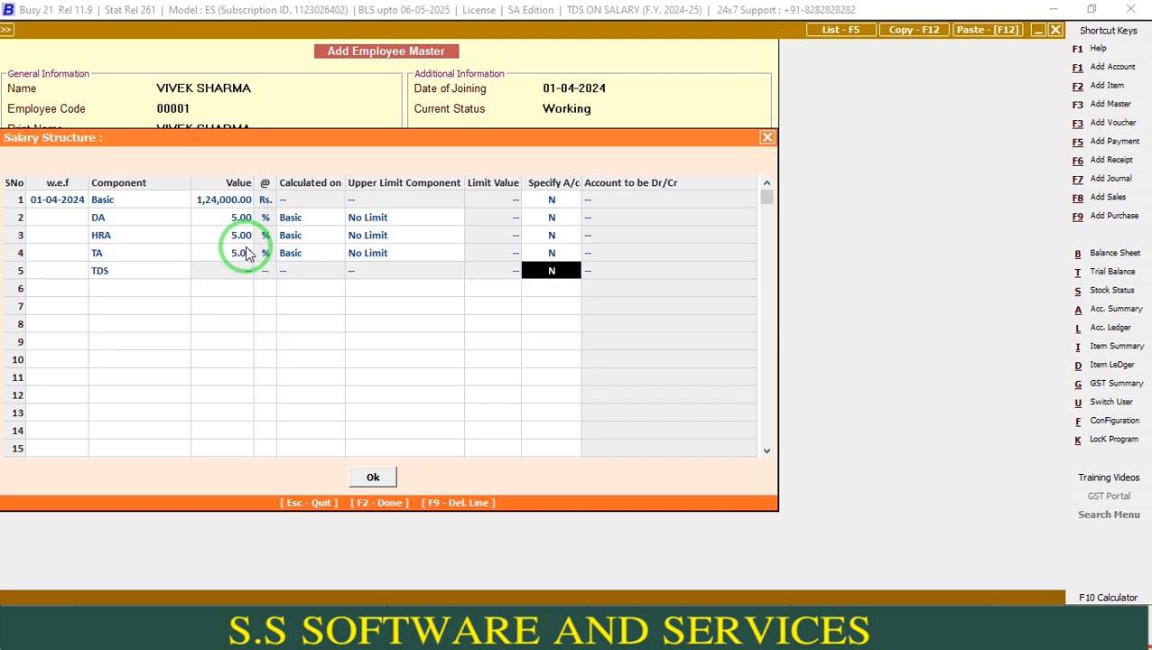
{"action": "key", "text": "F2"}
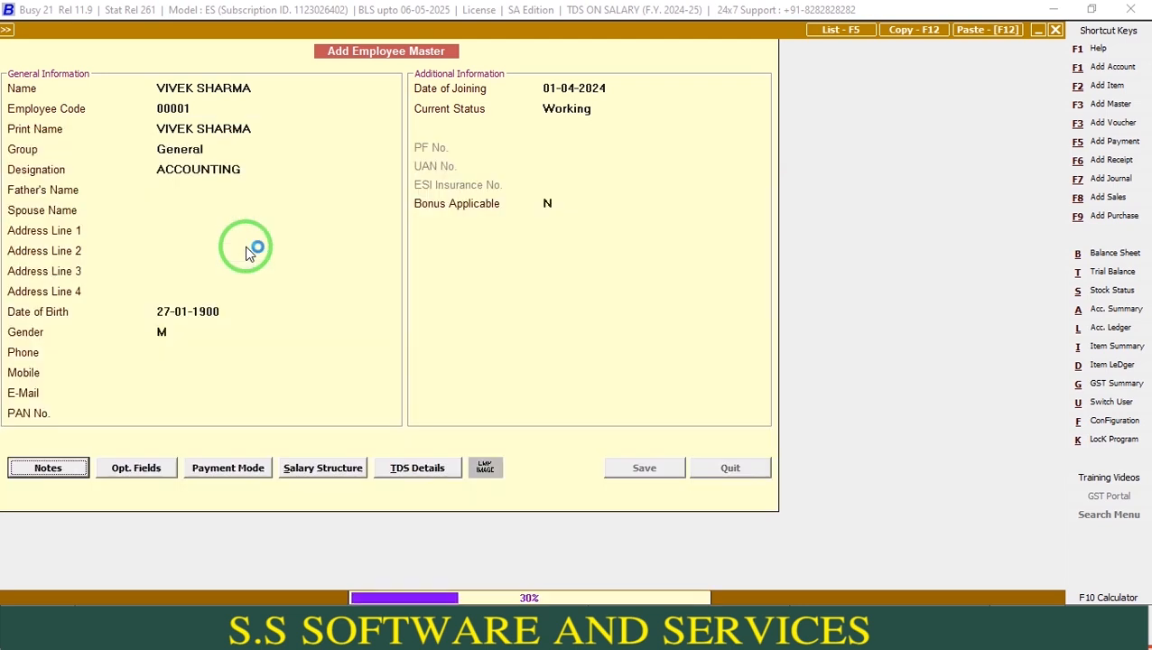
{"action": "key", "text": "F2"}
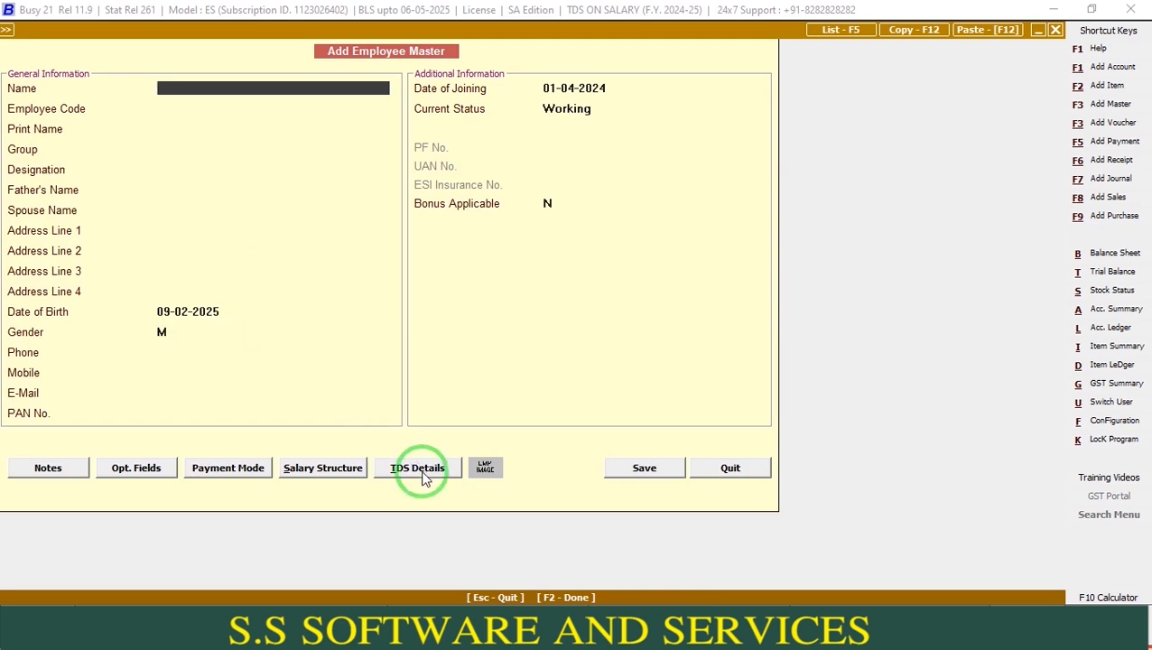
Leave the blank employee master and open the saved employee's master for modification
{"action": "key", "text": "Escape"}
{"action": "key", "text": "Return"}
{"action": "key", "text": "Down"}
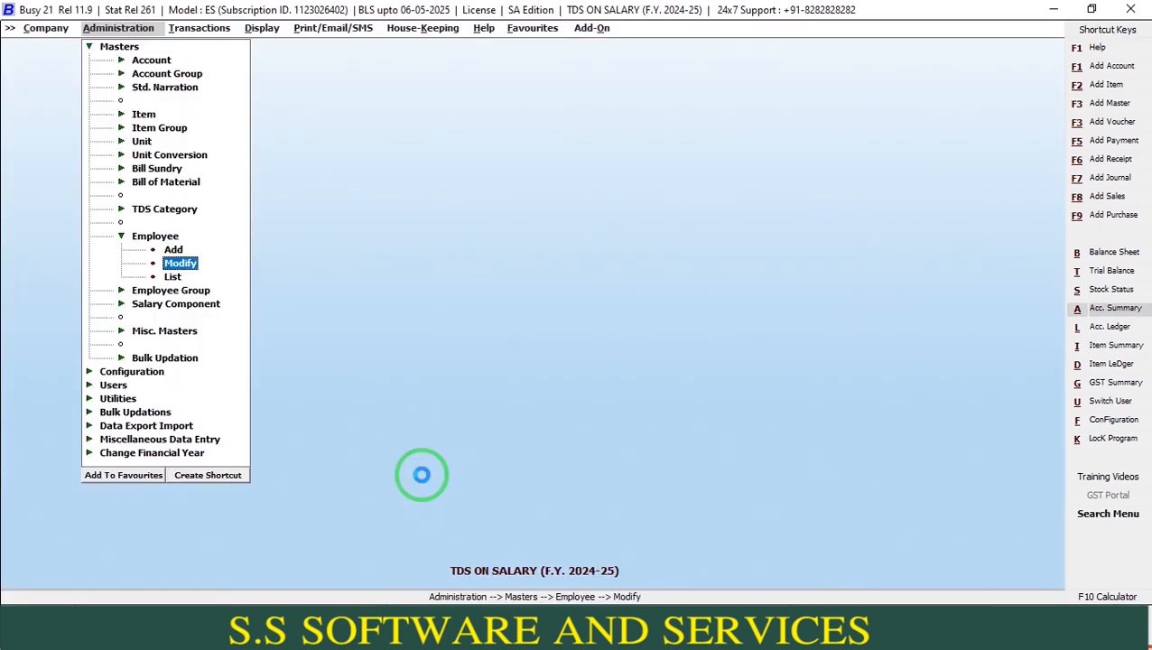
{"action": "key", "text": "Return"}
{"action": "key", "text": "Down"}
{"action": "key", "text": "Return"}
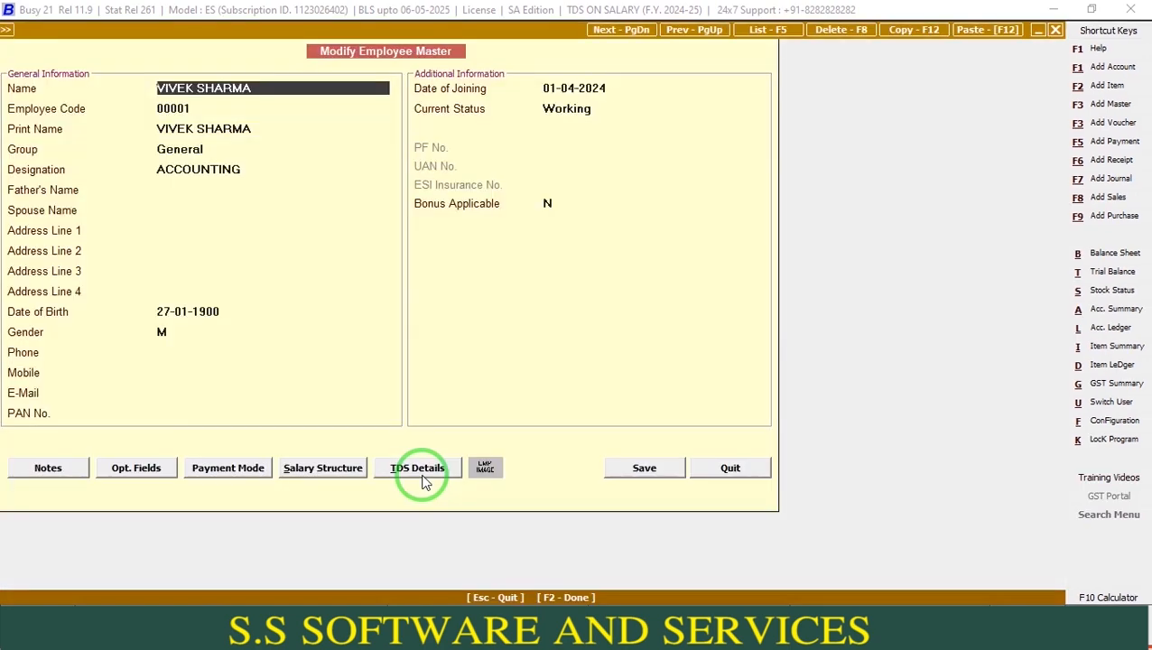
Open the employee's TDS details and compute the salary as Projected
{"action": "left_click", "coordinate": [420, 470]}
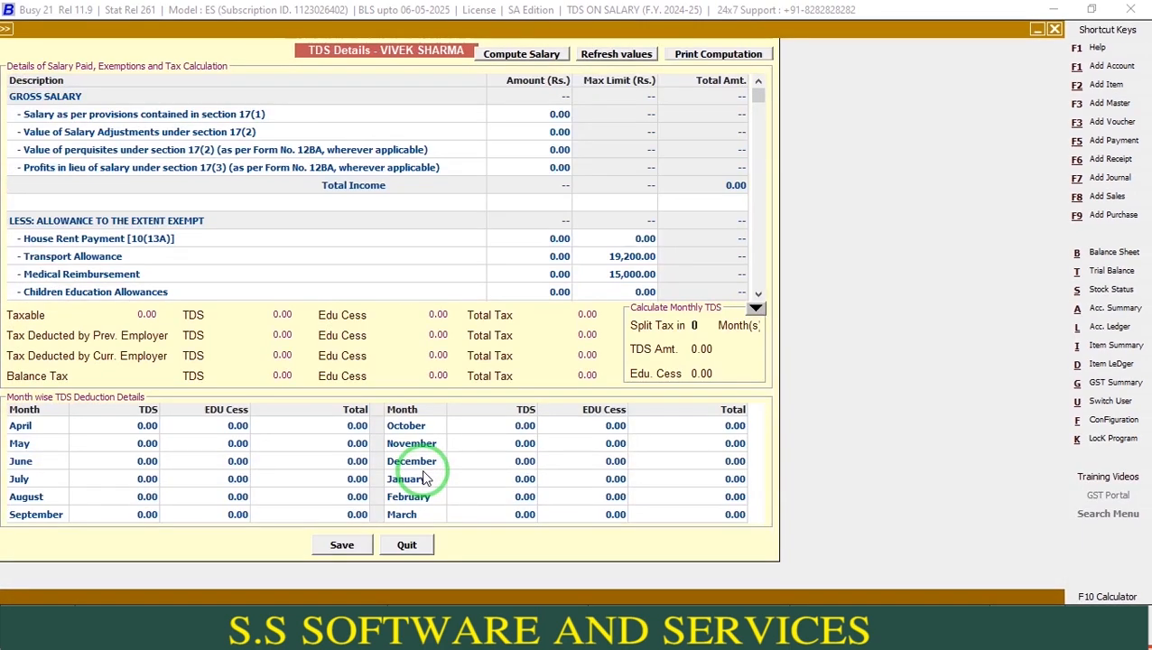
{"action": "left_click", "coordinate": [531, 56]}
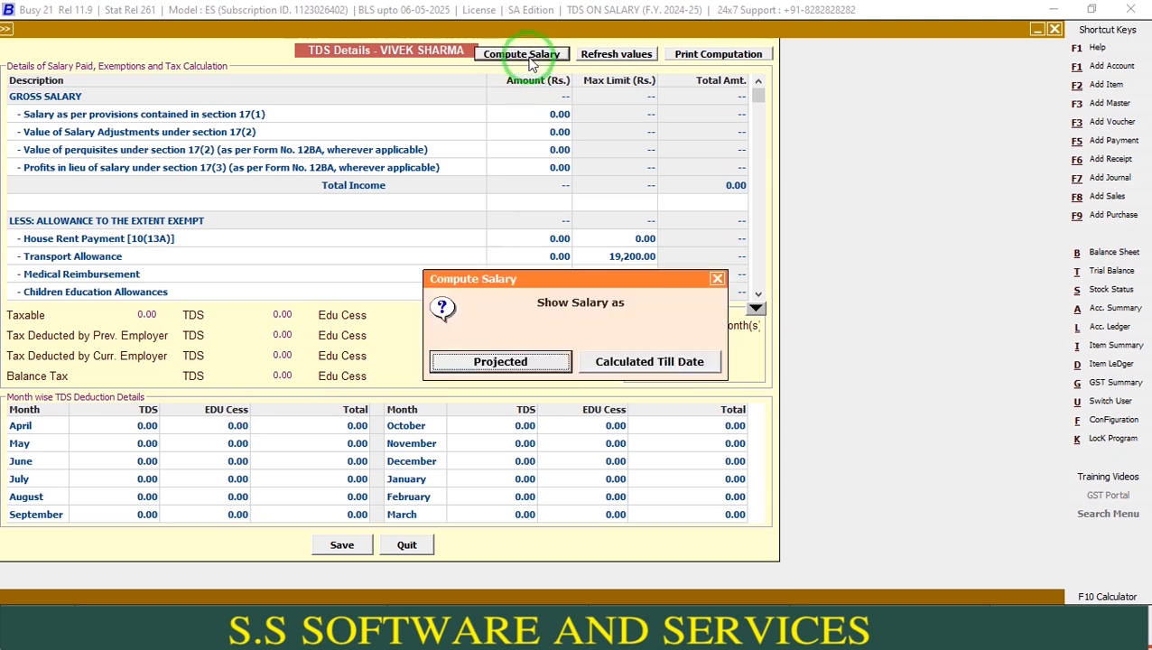
{"action": "left_click", "coordinate": [498, 362]}
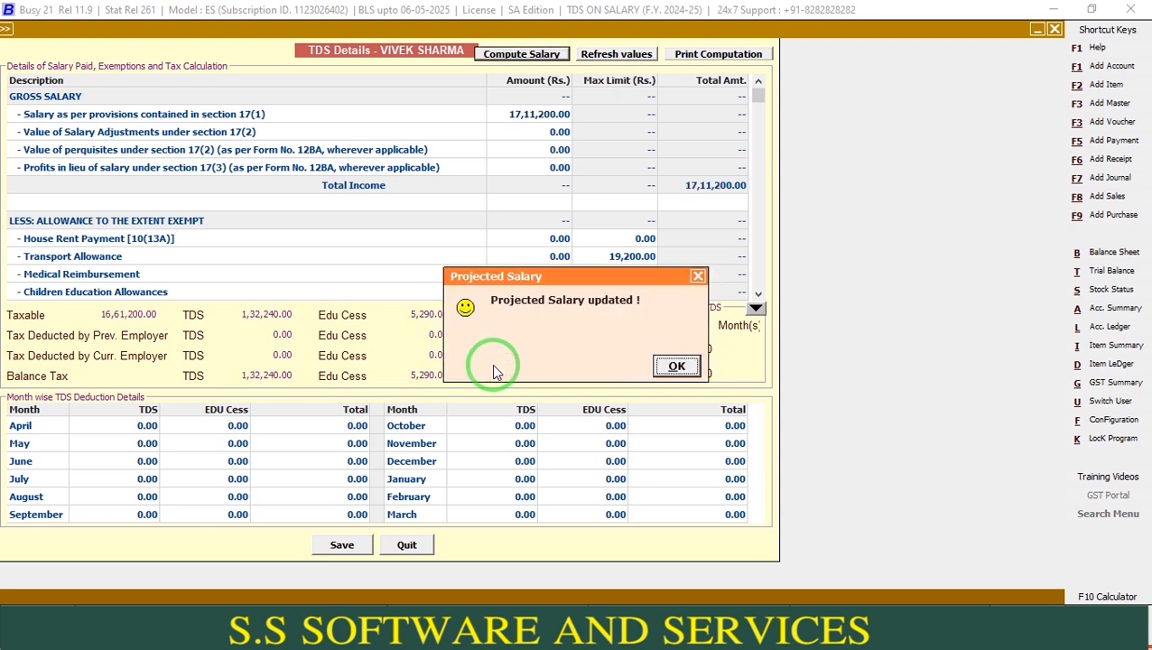
{"action": "key", "text": "Return"}
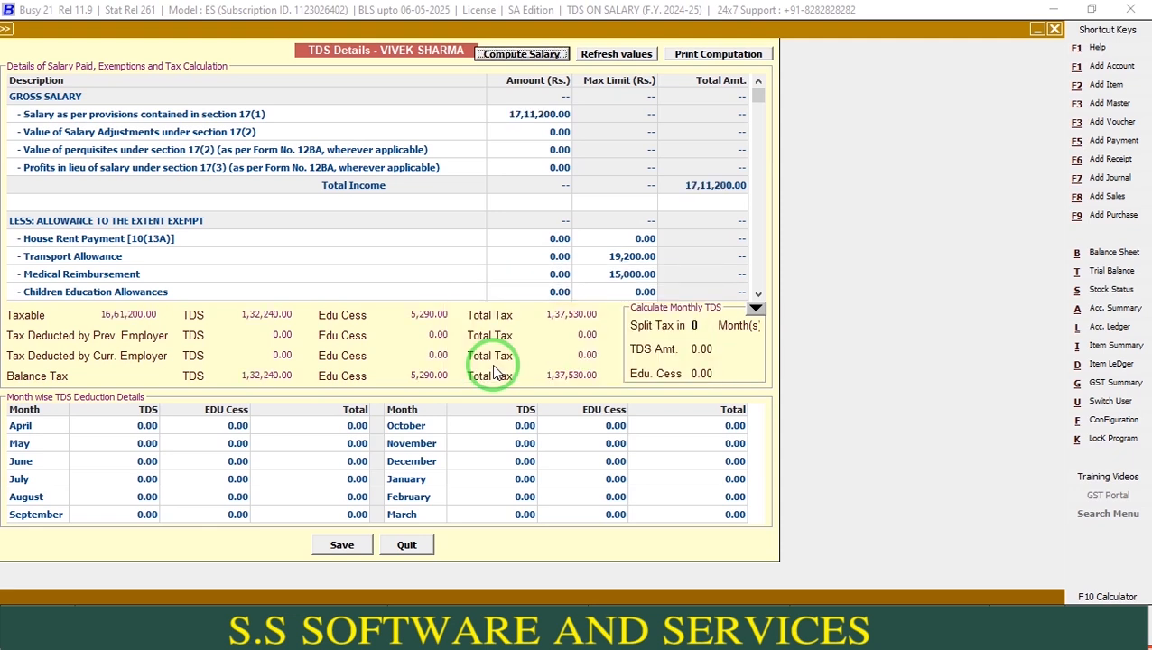
Expand the exemptions and tax calculation list and set the Standard Deduction amount to 75,000
{"action": "left_click", "coordinate": [756, 310]}
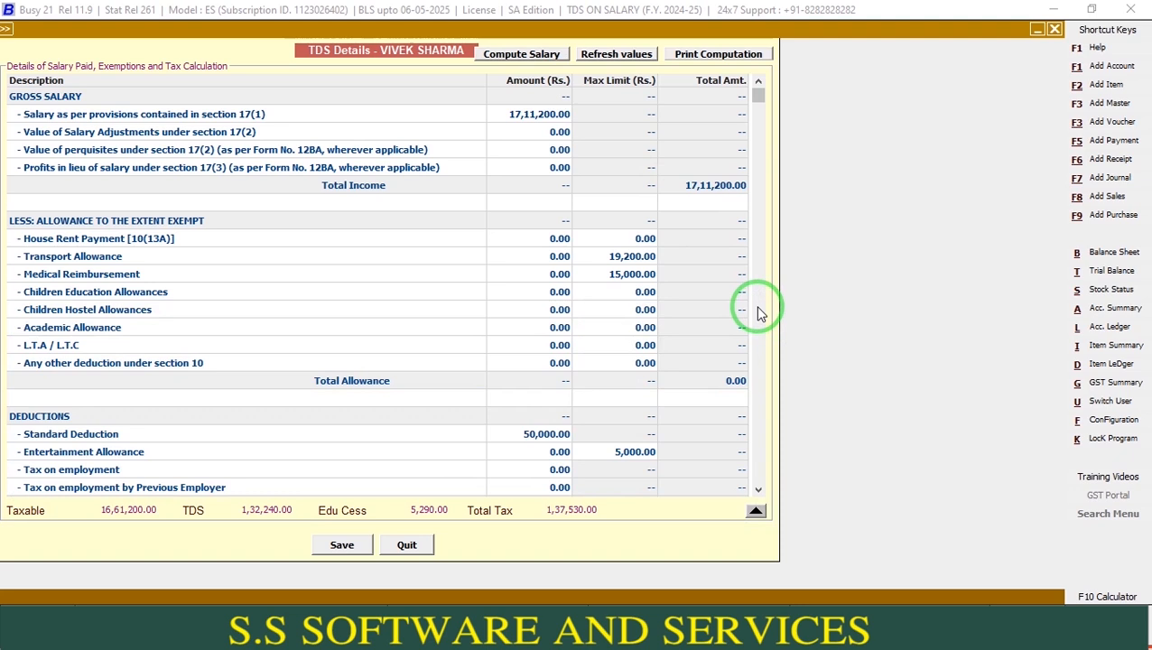
{"action": "left_click", "coordinate": [547, 435]}
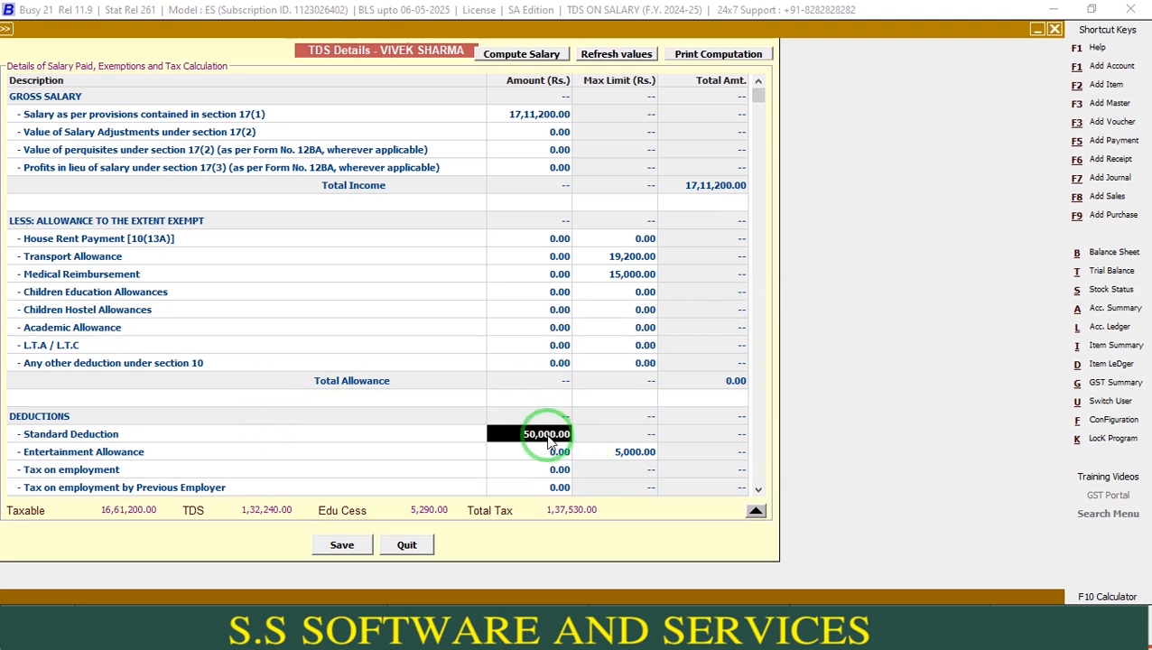
{"action": "left_click", "coordinate": [547, 435]}
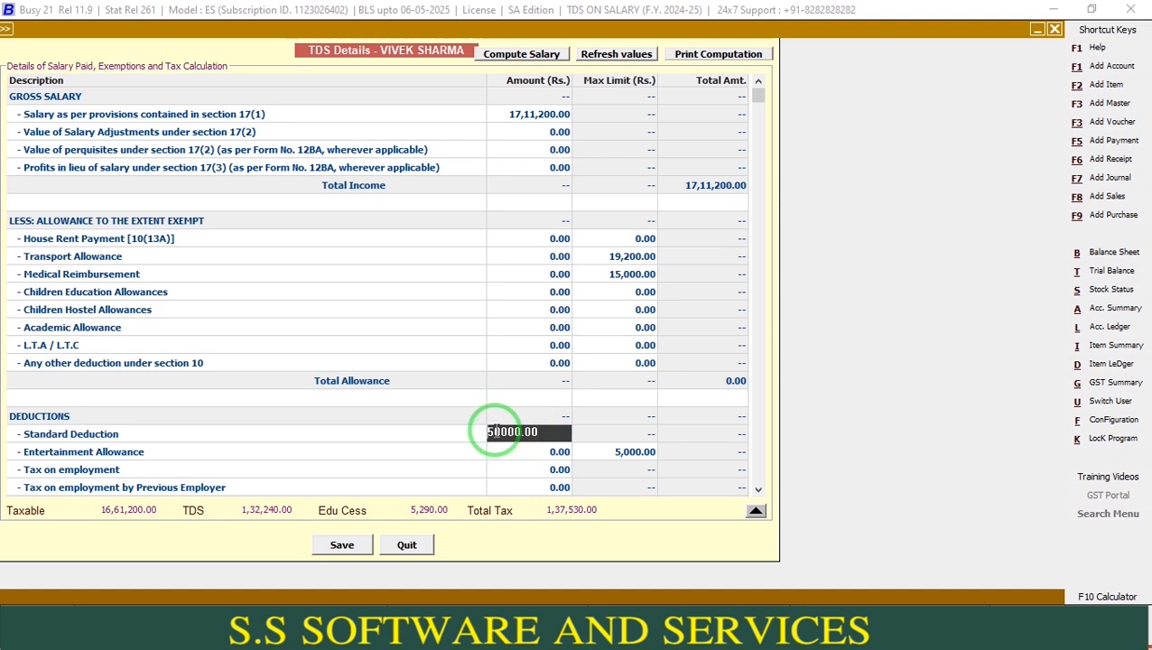
{"action": "key", "text": "BackSpace"}
{"action": "key", "text": "BackSpace"}
{"action": "type", "text": "75"}
{"action": "key", "text": "Return"}
{"action": "left_click", "coordinate": [758, 489]}
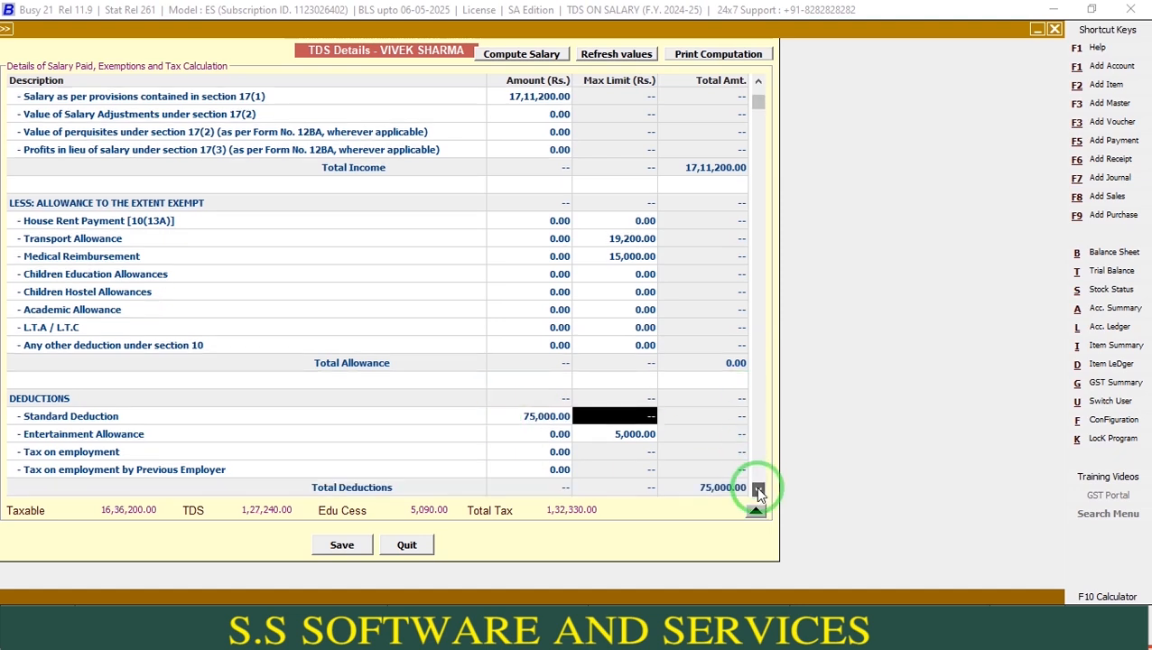
Review the allowance, deduction, other income, house property and Chapter VI-A entries in the employee's exemptions and tax calculation list
{"action": "left_click", "coordinate": [759, 491]}
{"action": "left_click", "coordinate": [759, 490]}
{"action": "left_click", "coordinate": [759, 490]}
{"action": "left_click", "coordinate": [758, 490]}
{"action": "left_click", "coordinate": [758, 491]}
{"action": "left_click", "coordinate": [758, 490]}
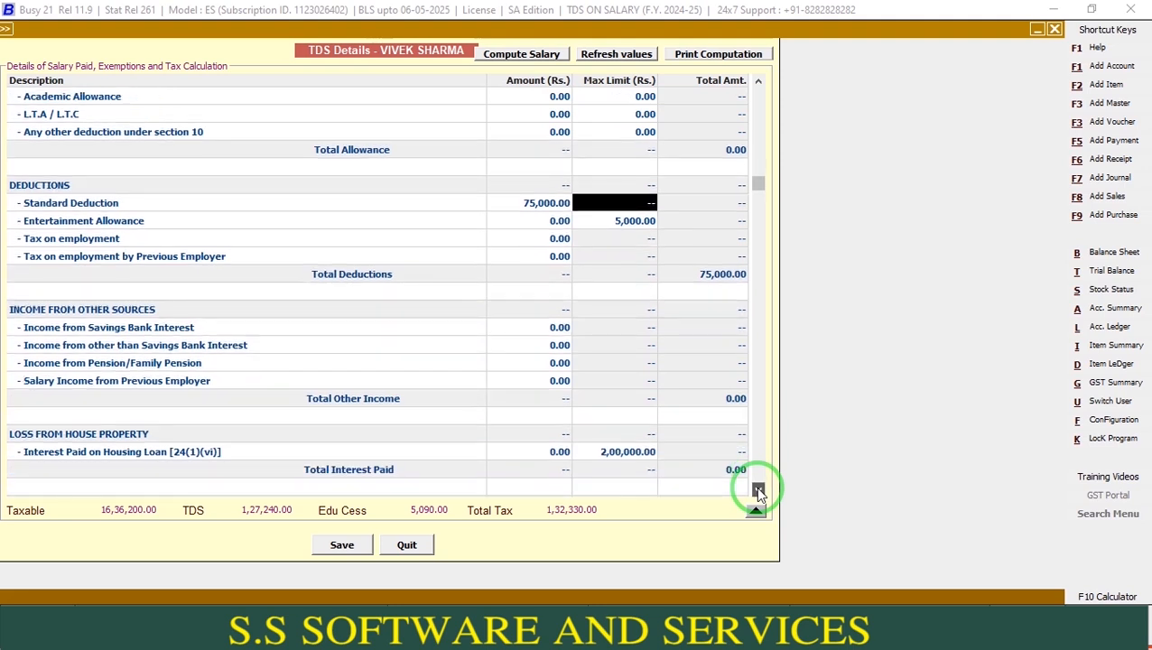
{"action": "left_click", "coordinate": [759, 490]}
{"action": "left_click", "coordinate": [758, 490]}
{"action": "left_click", "coordinate": [758, 490]}
{"action": "left_click", "coordinate": [758, 490]}
{"action": "left_click", "coordinate": [758, 490]}
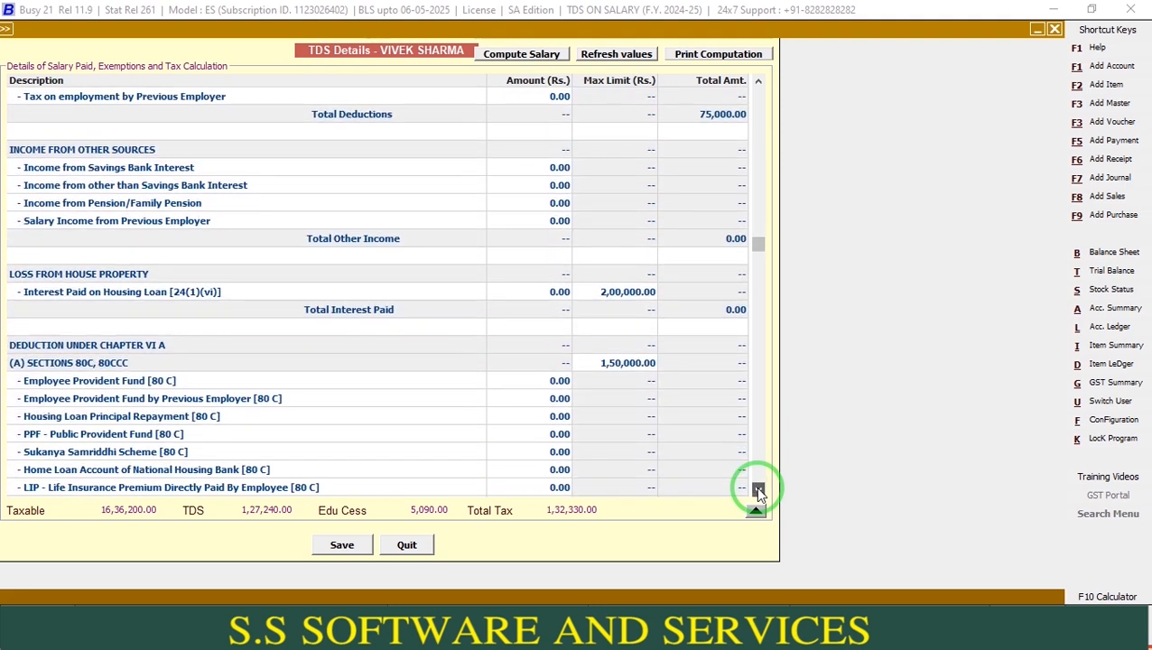
{"action": "left_click", "coordinate": [758, 491]}
{"action": "left_click", "coordinate": [759, 490]}
{"action": "left_click", "coordinate": [758, 490]}
{"action": "left_click", "coordinate": [758, 491]}
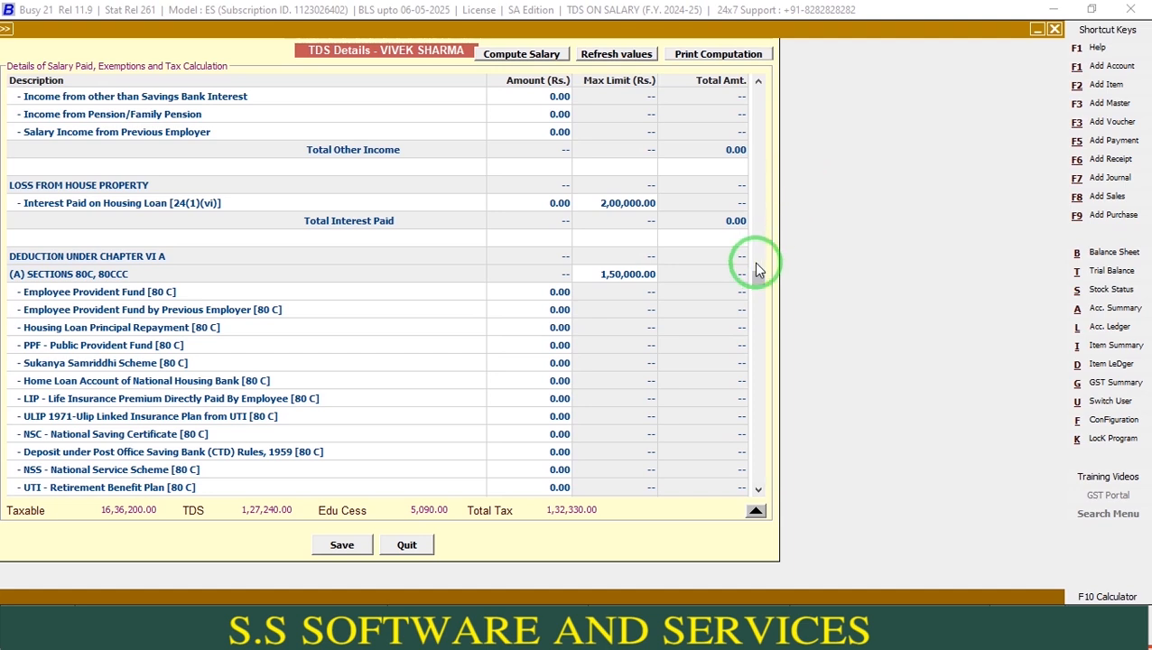
{"action": "left_click_drag", "start_coordinate": [758, 278], "coordinate": [759, 93]}
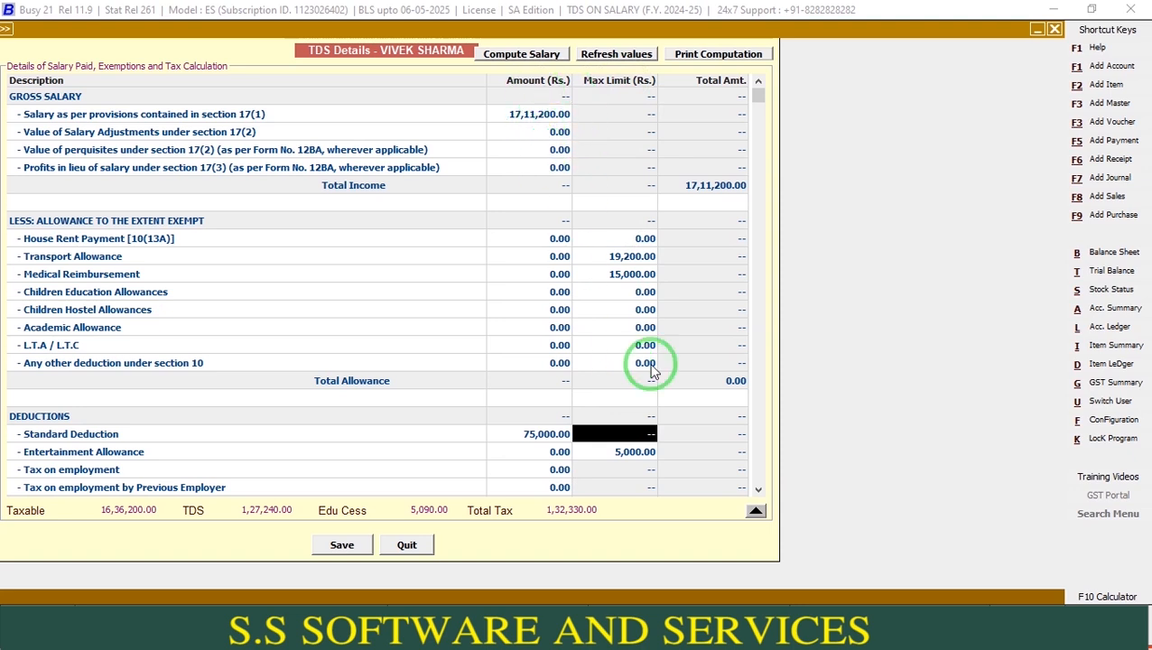
Collapse the tax calculation list and split the employee's balance tax over 12 months
{"action": "left_click", "coordinate": [756, 511]}
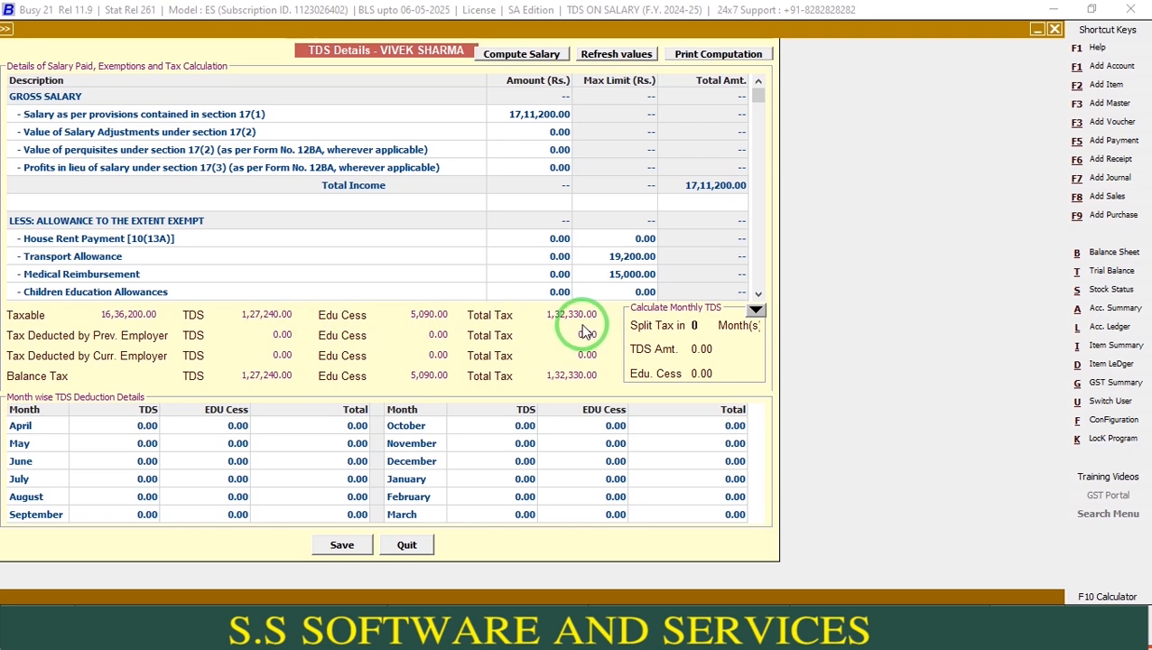
{"action": "left_click", "coordinate": [701, 326]}
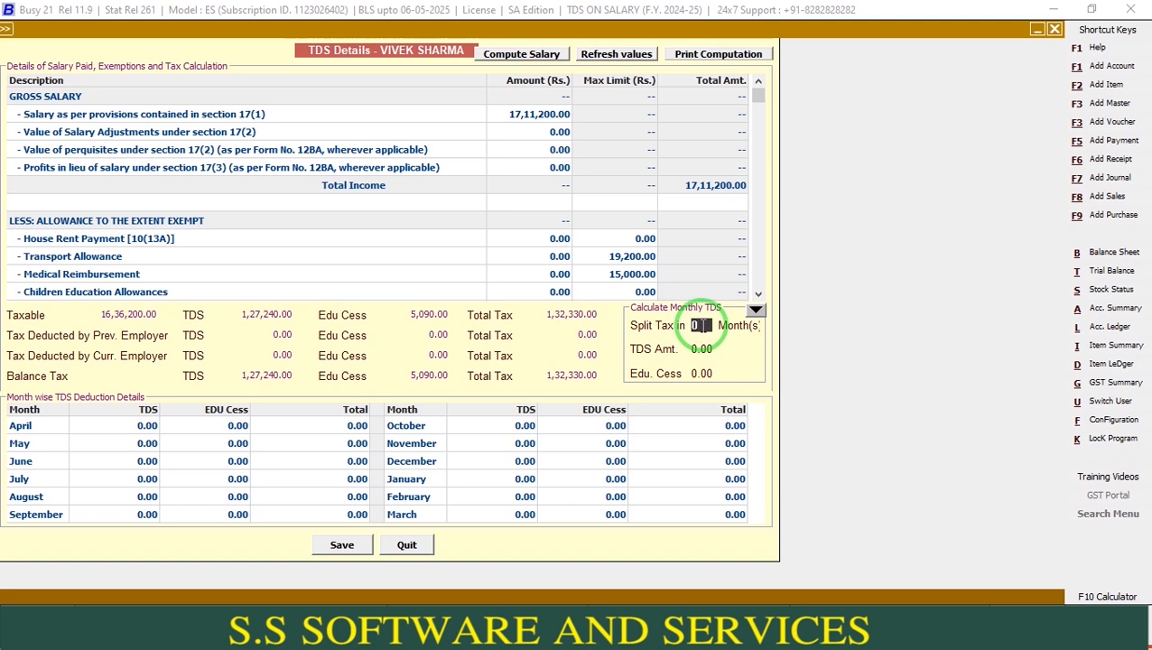
{"action": "type", "text": "12"}
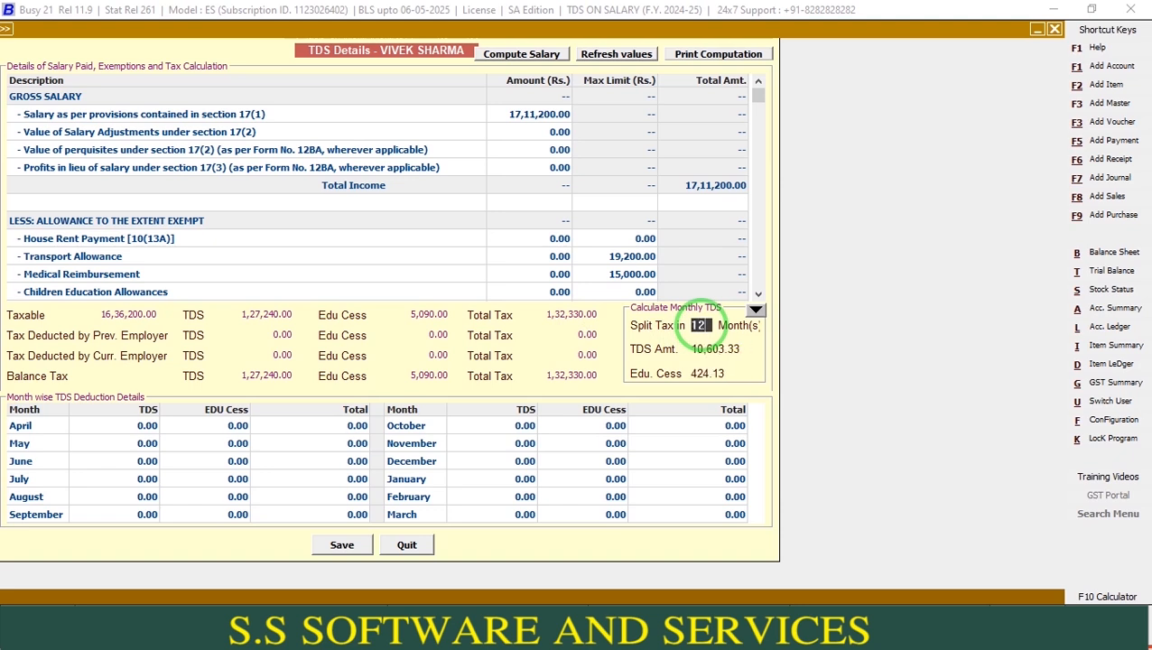
{"action": "key", "text": "Return"}
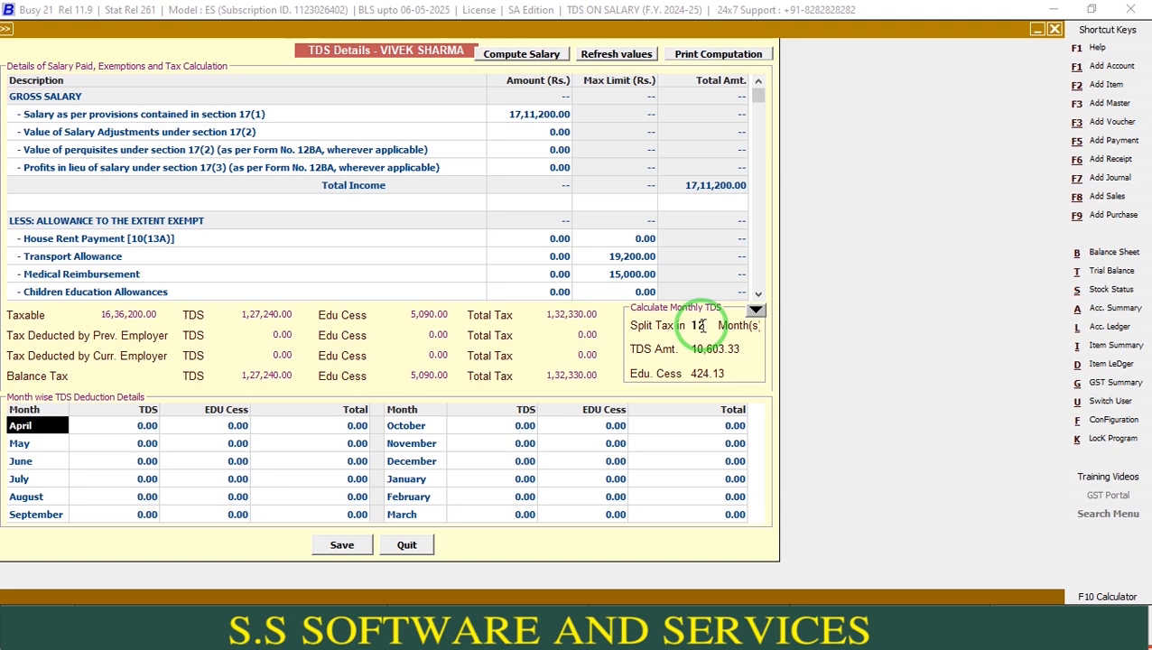
Set the April TDS in the month-wise deduction details to 10,603.33
{"action": "left_click", "coordinate": [102, 428]}
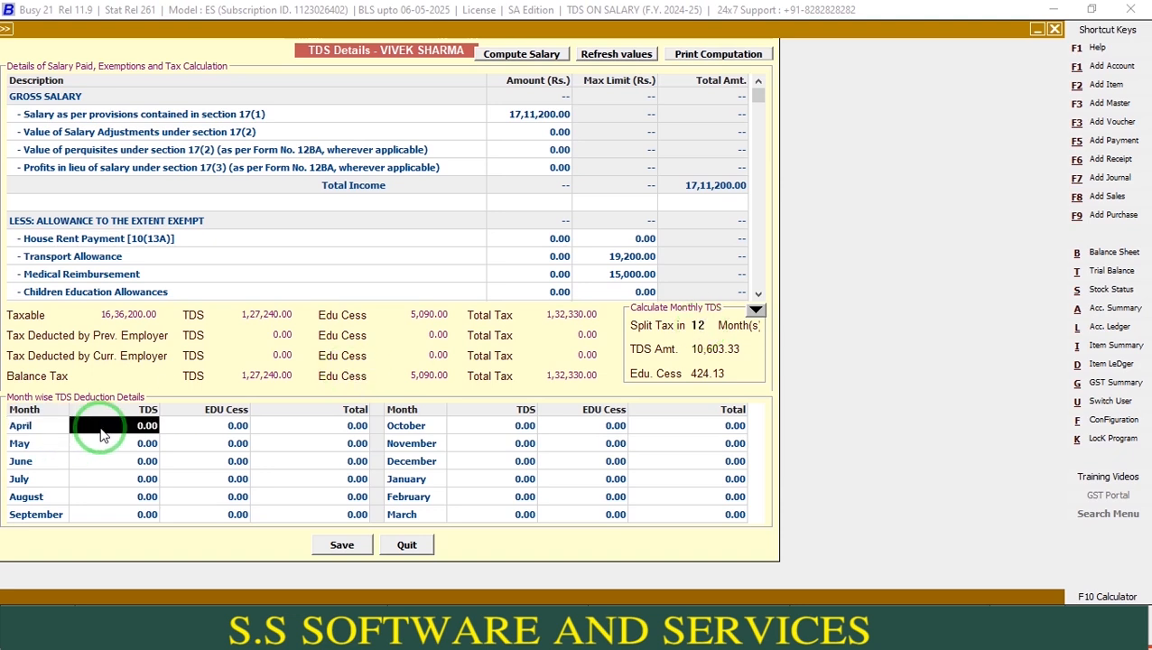
{"action": "type", "text": "10,603.3"}
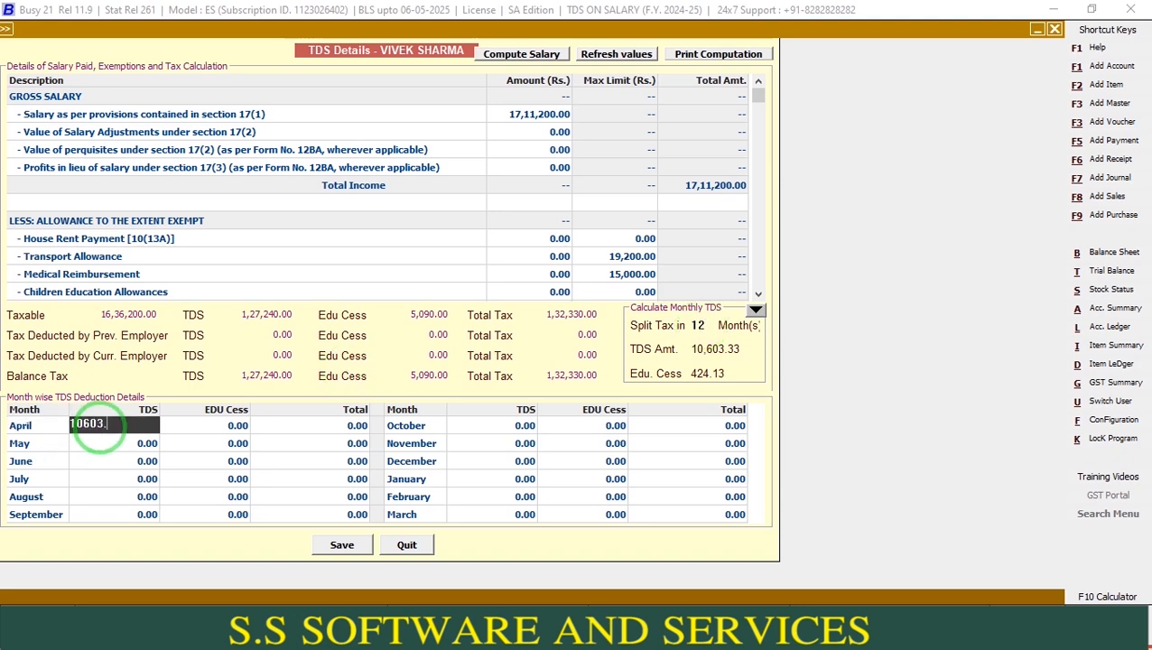
{"action": "type", "text": "3"}
{"action": "key", "text": "Return"}
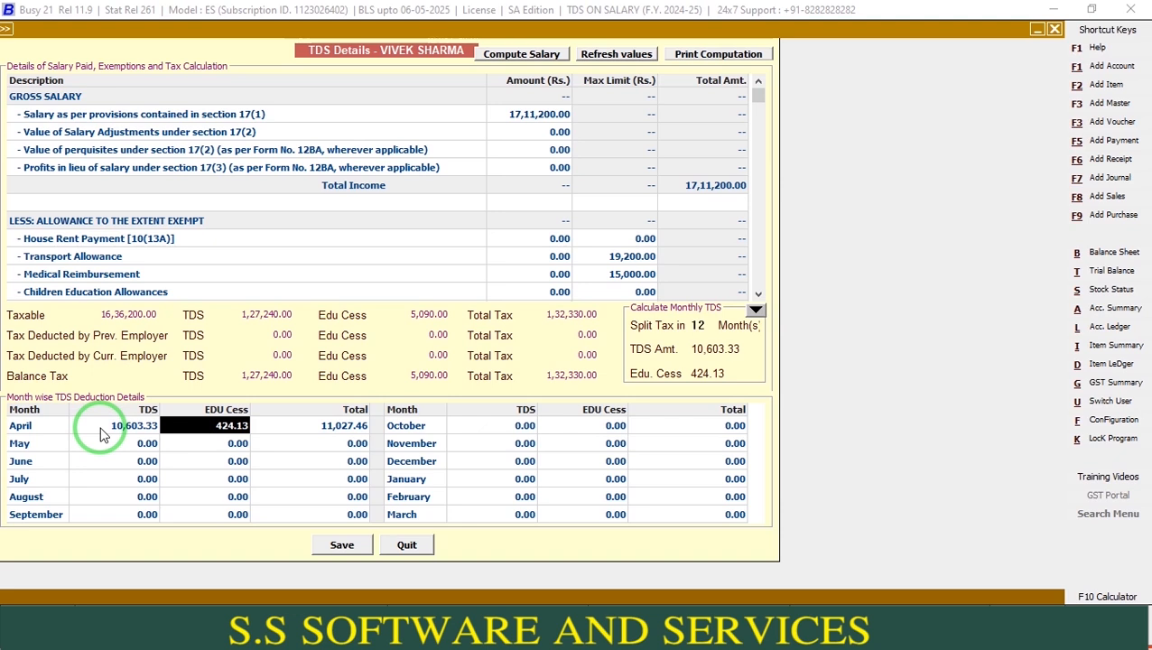
Copy the April TDS amount of 10,603.33 into each month from May to September
{"action": "key", "text": "Left"}
{"action": "key", "text": "Down"}
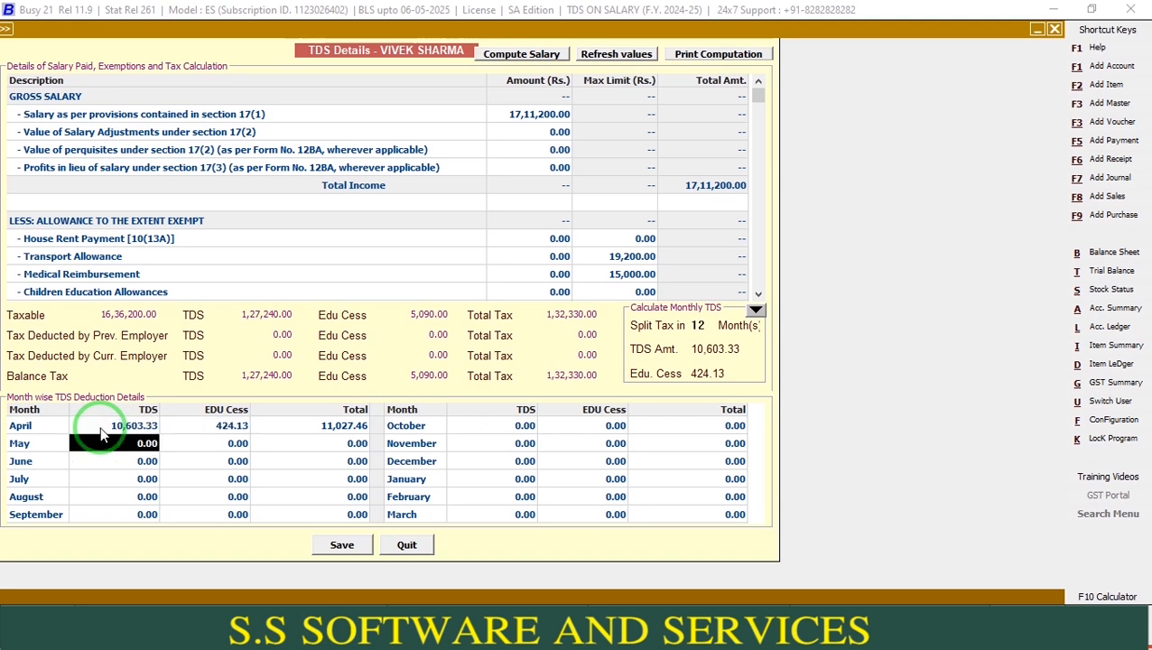
{"action": "key", "text": "F7"}
{"action": "key", "text": "Down"}
{"action": "key", "text": "F7"}
{"action": "key", "text": "Down"}
{"action": "key", "text": "F7"}
{"action": "key", "text": "Down"}
{"action": "key", "text": "F7"}
{"action": "key", "text": "Down"}
{"action": "key", "text": "F7"}
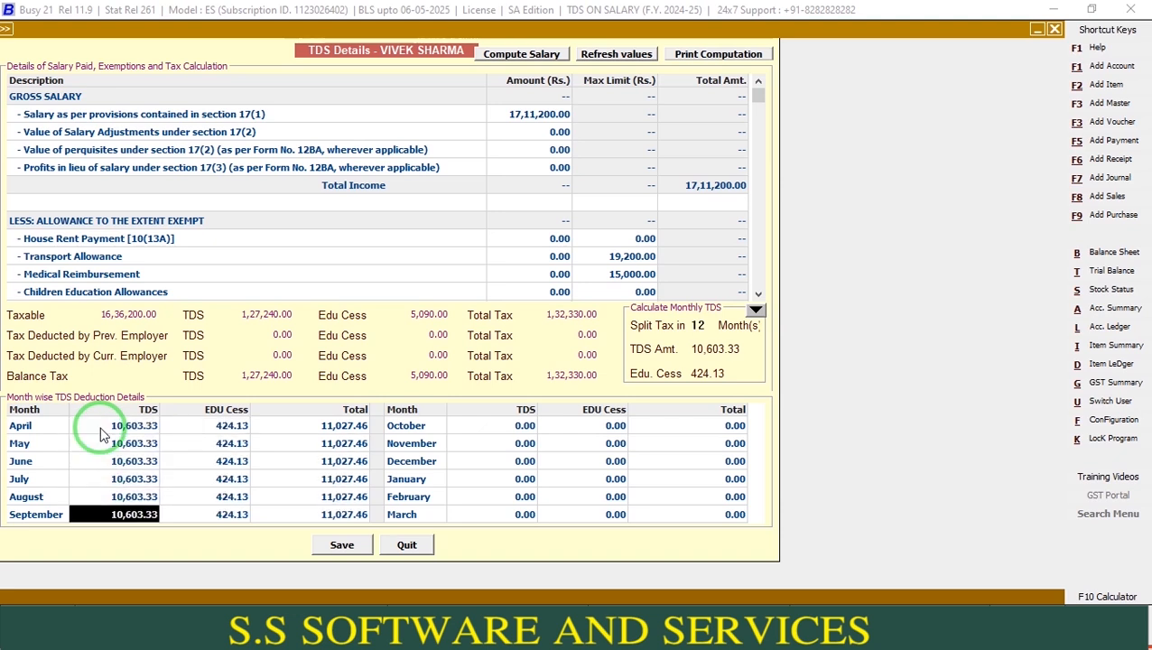
{"action": "key", "text": "Up"}
{"action": "key", "text": "Up"}
{"action": "key", "text": "Up"}
{"action": "key", "text": "Up"}
{"action": "key", "text": "Down"}
{"action": "key", "text": "Down"}
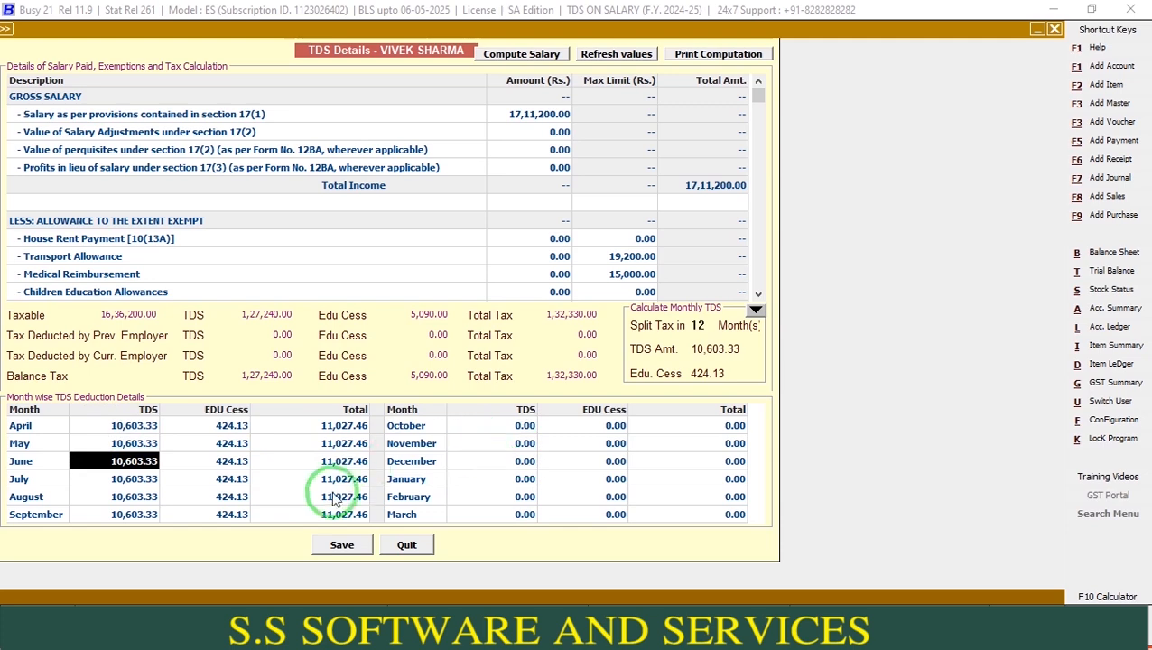
Save the TDS details and the employee master, accepting the payment mode details, and leave employee modification
{"action": "left_click", "coordinate": [343, 545]}
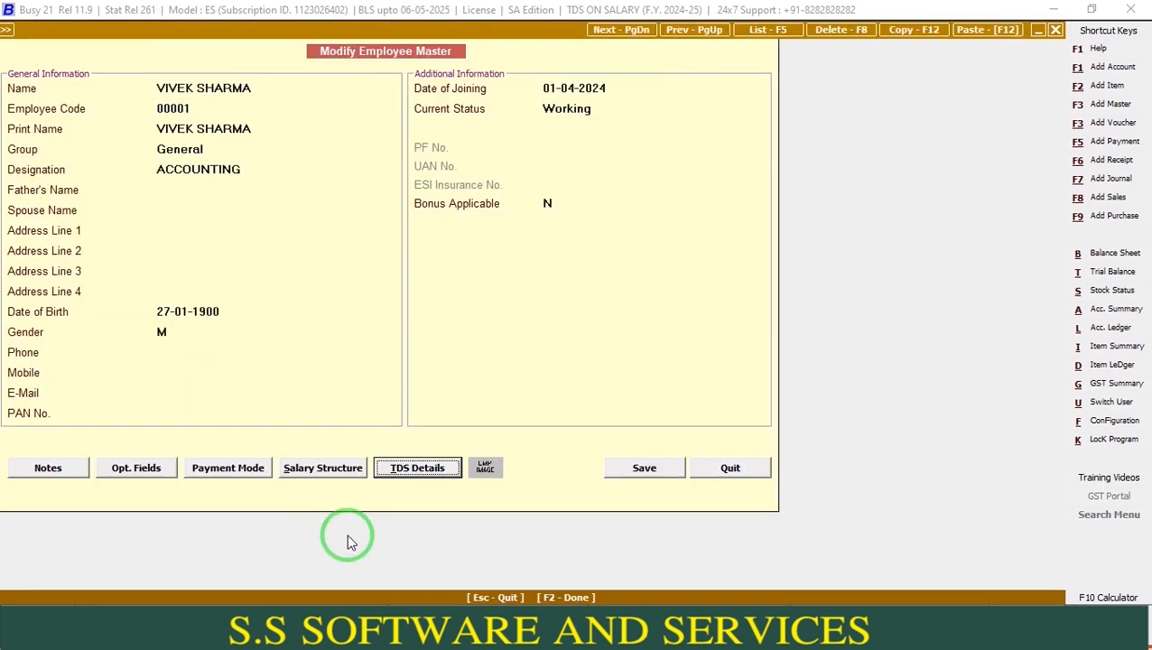
{"action": "left_click", "coordinate": [641, 478]}
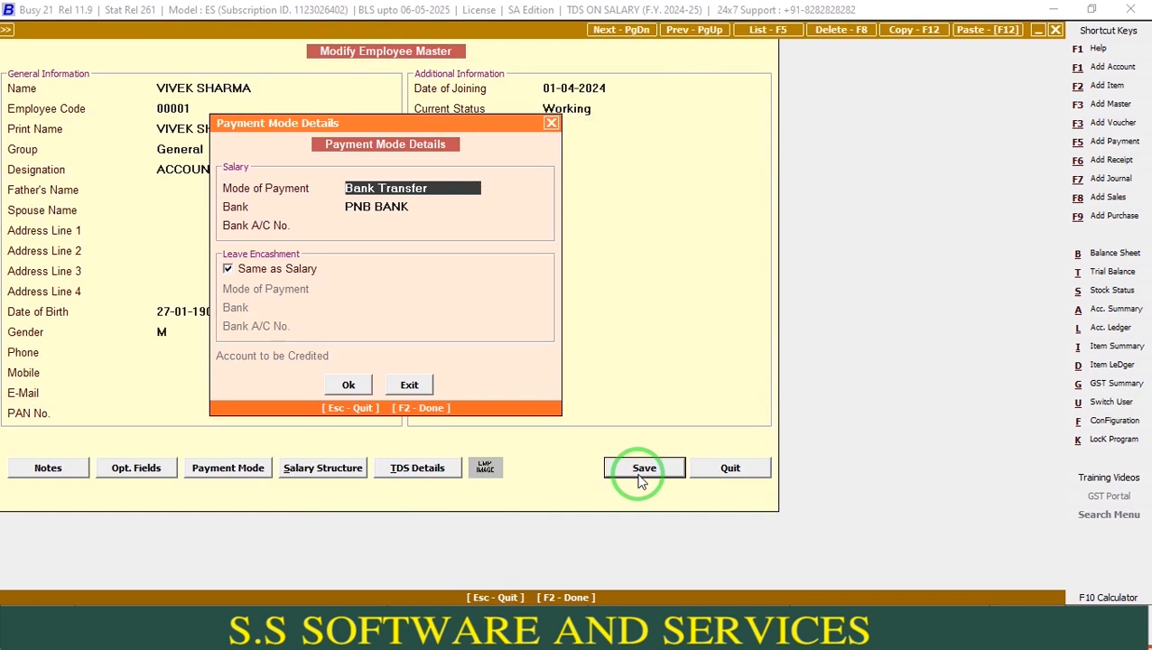
{"action": "left_click", "coordinate": [349, 385]}
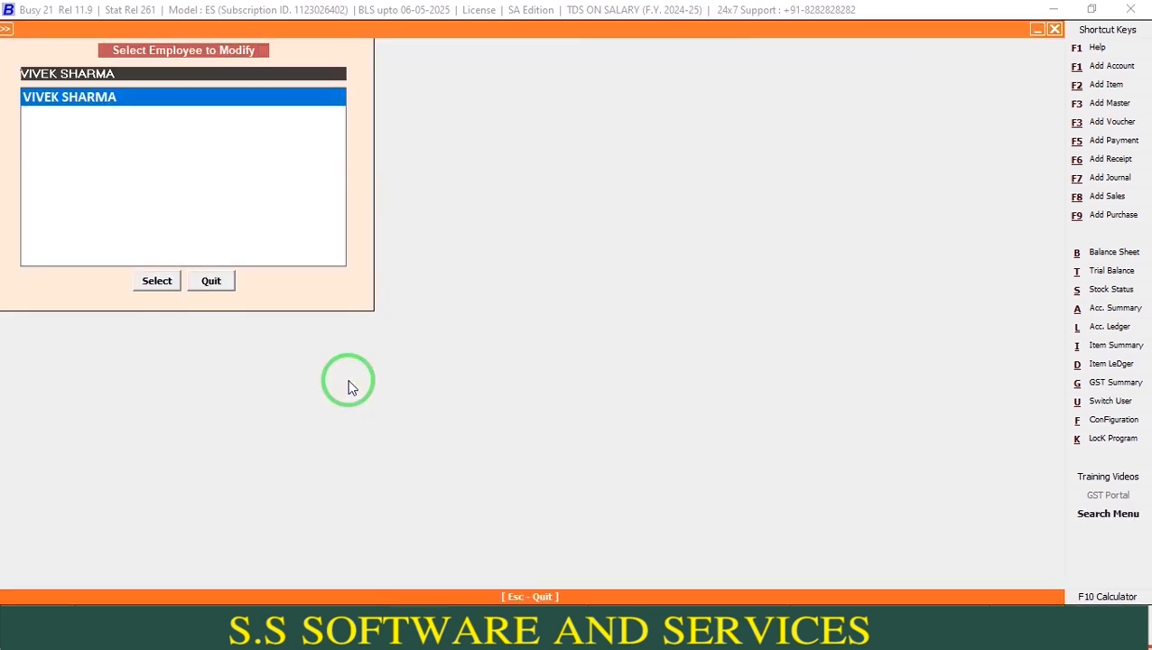
{"action": "key", "text": "Escape"}
{"action": "key", "text": "Escape"}
{"action": "key", "text": "Escape"}
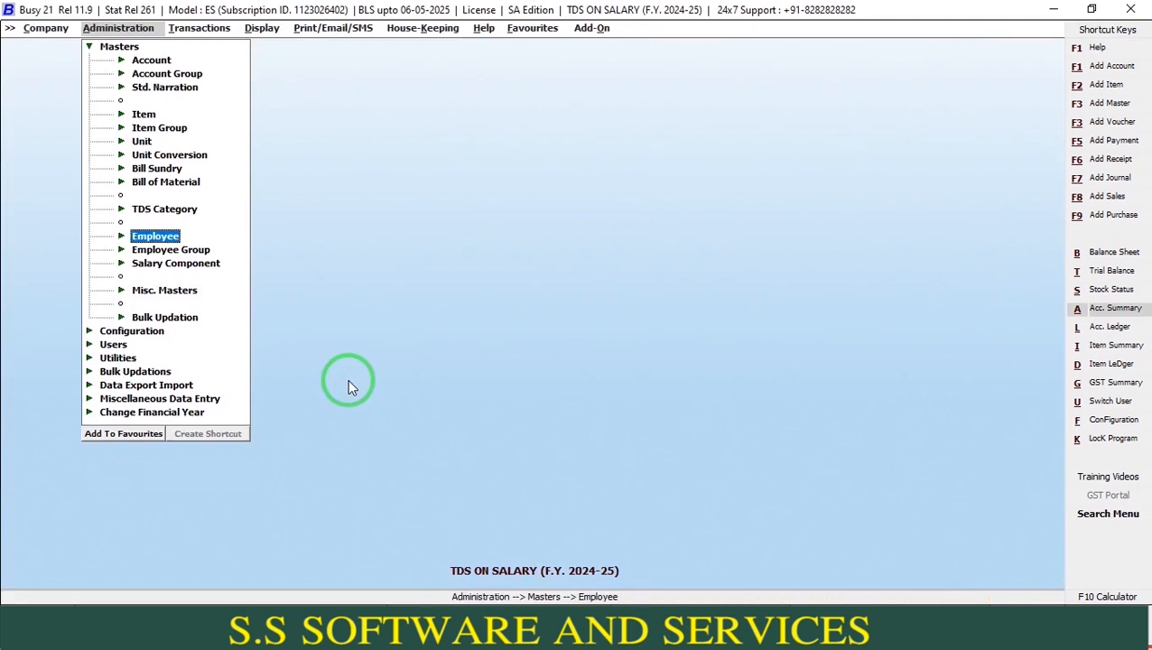
Open the voucher configuration of the Main series under the Salary Calculation voucher type
{"action": "key", "text": "Down"}
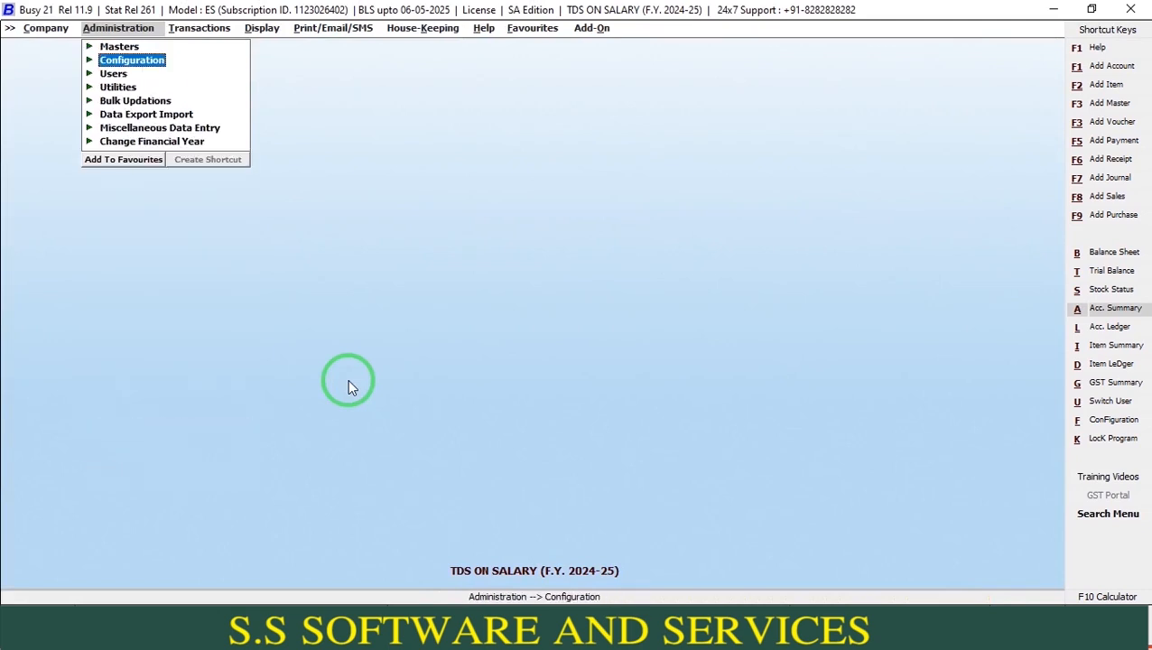
{"action": "key", "text": "Return"}
{"action": "key", "text": "Down"}
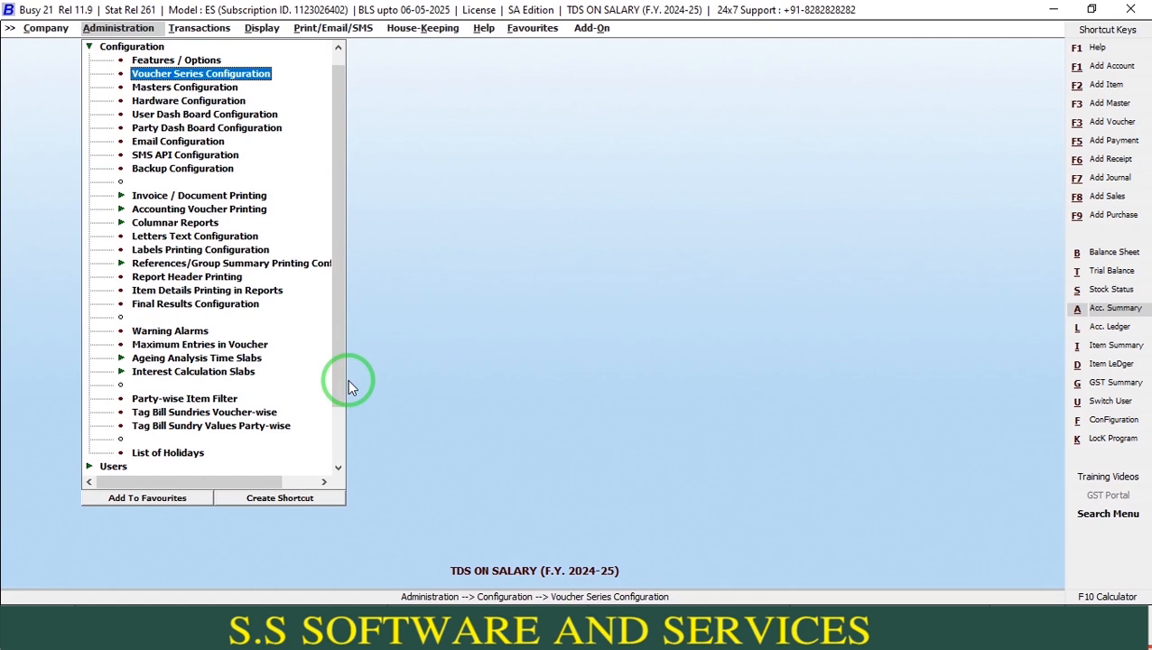
{"action": "key", "text": "Return"}
{"action": "key", "text": "p"}
{"action": "key", "text": "p"}
{"action": "key", "text": "p"}
{"action": "key", "text": "p"}
{"action": "key", "text": "s"}
{"action": "key", "text": "s"}
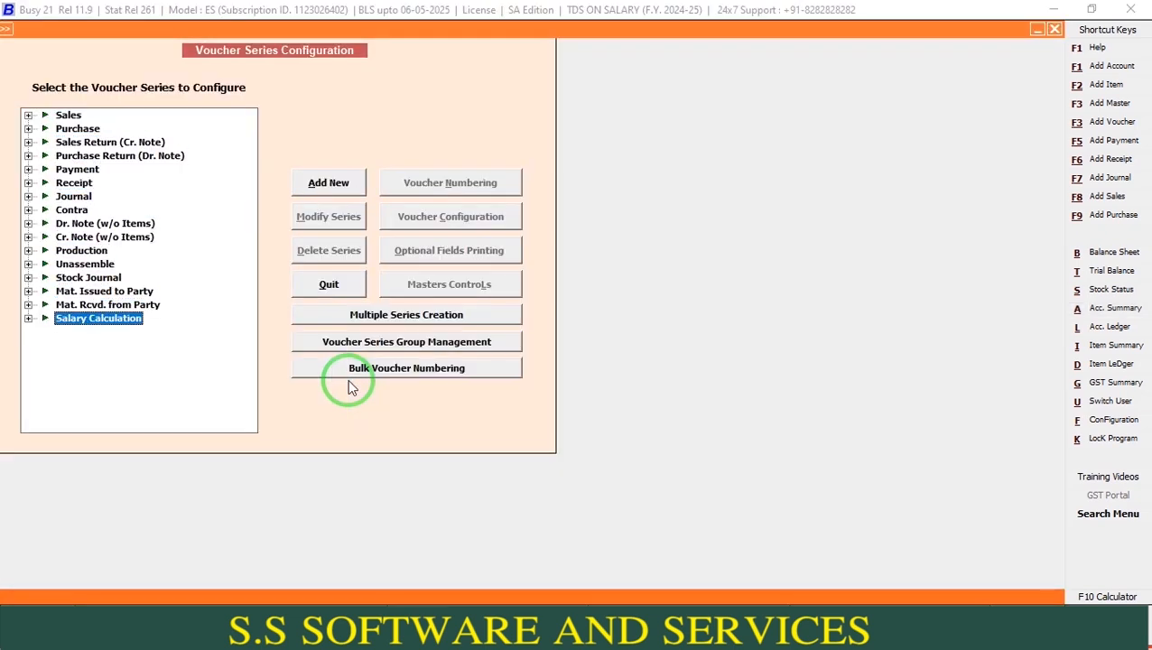
{"action": "key", "text": "Return"}
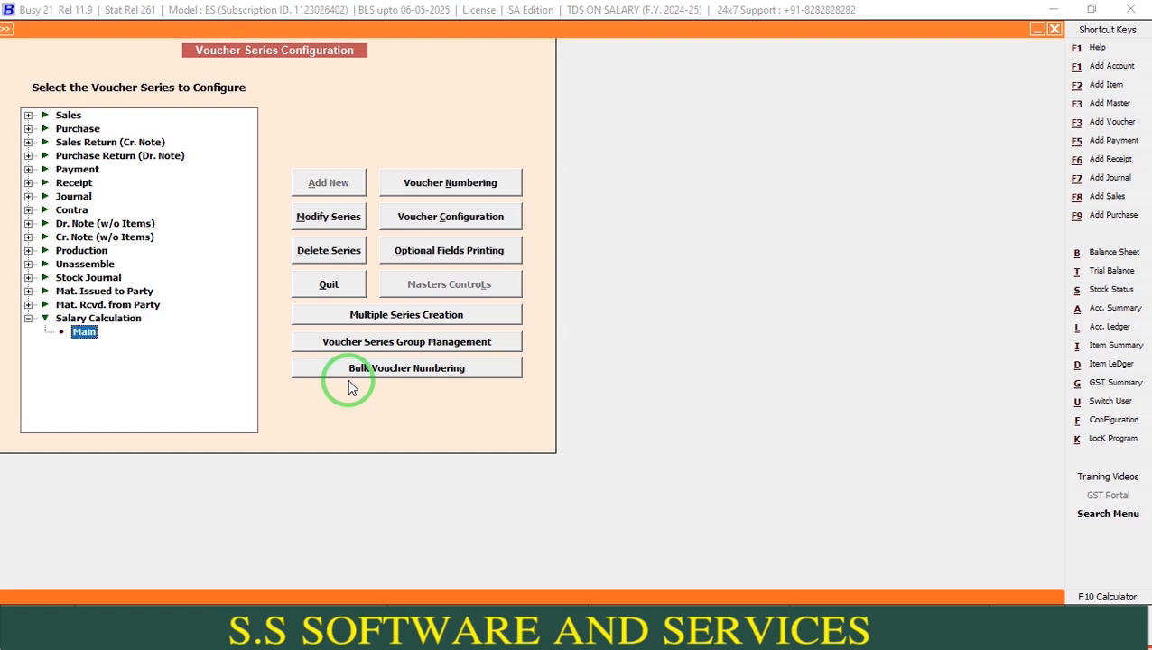
{"action": "left_click", "coordinate": [485, 224]}
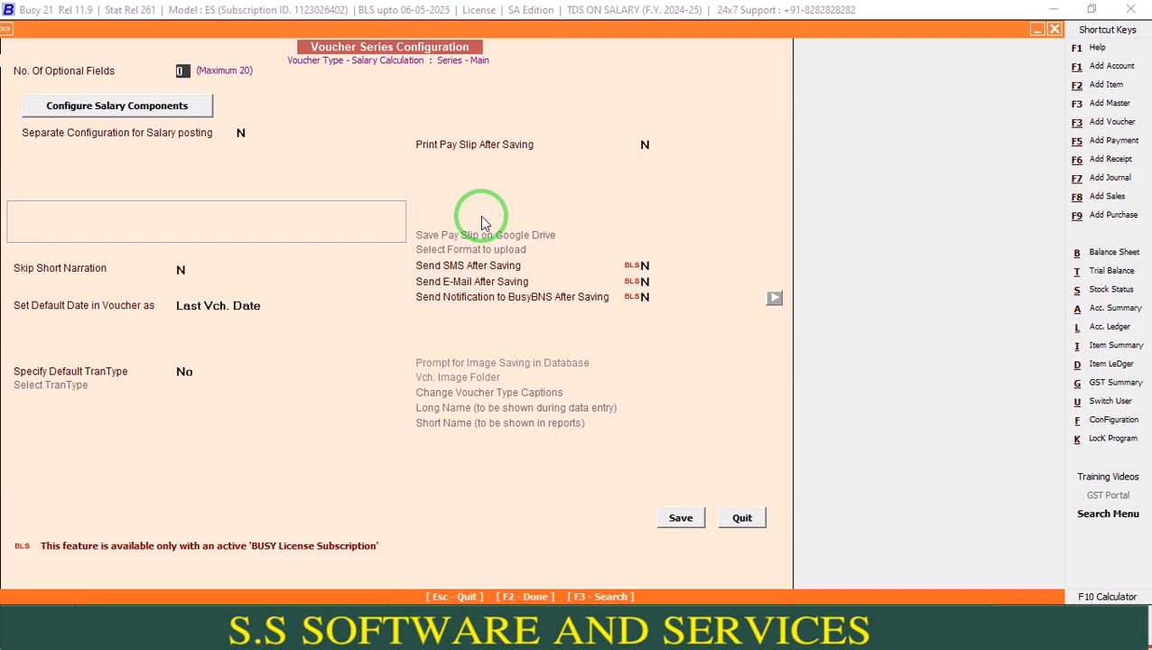
Configure the series' earning components in the order Basic, DA, HRA and TA
{"action": "left_click", "coordinate": [192, 107]}
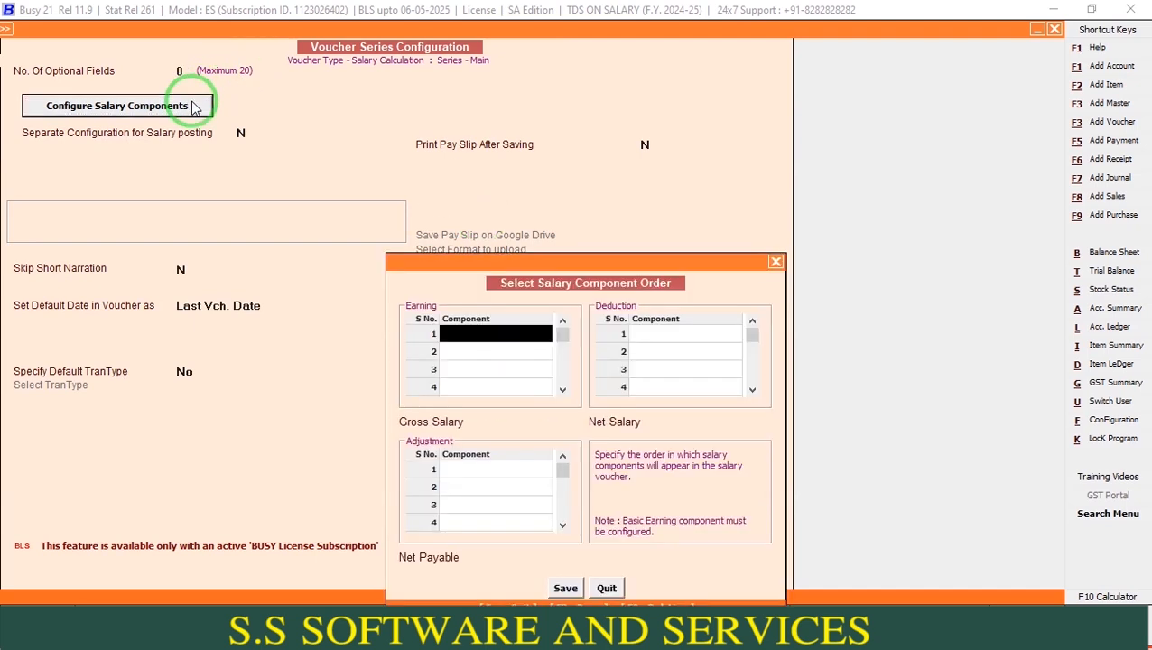
{"action": "key", "text": "space"}
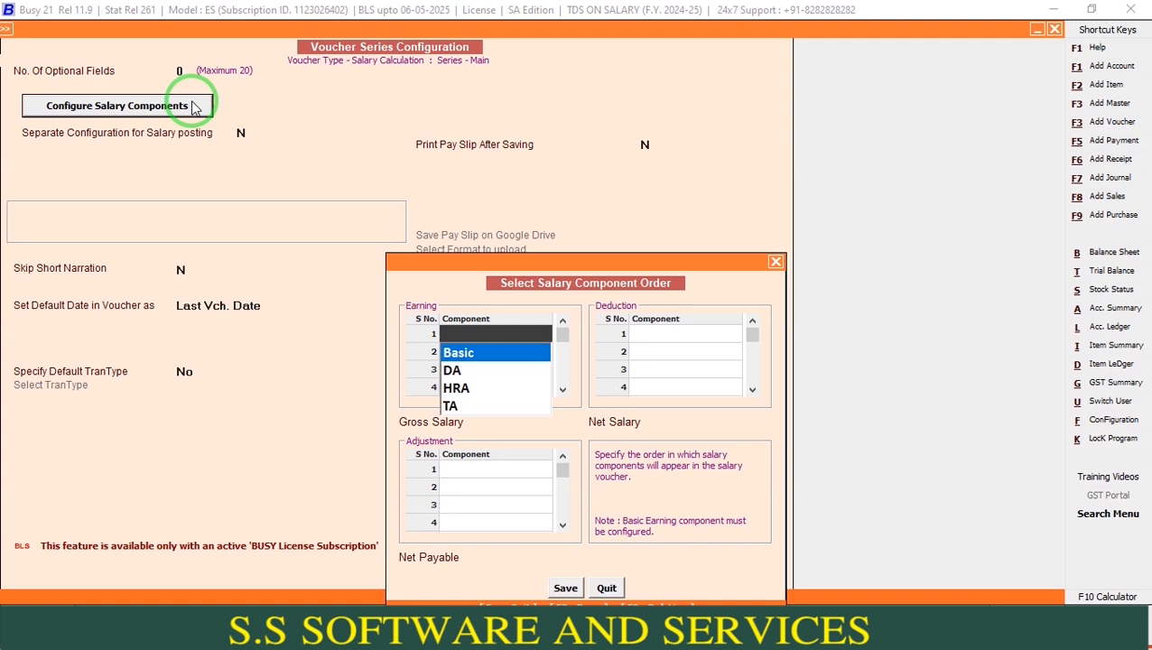
{"action": "key", "text": "Return"}
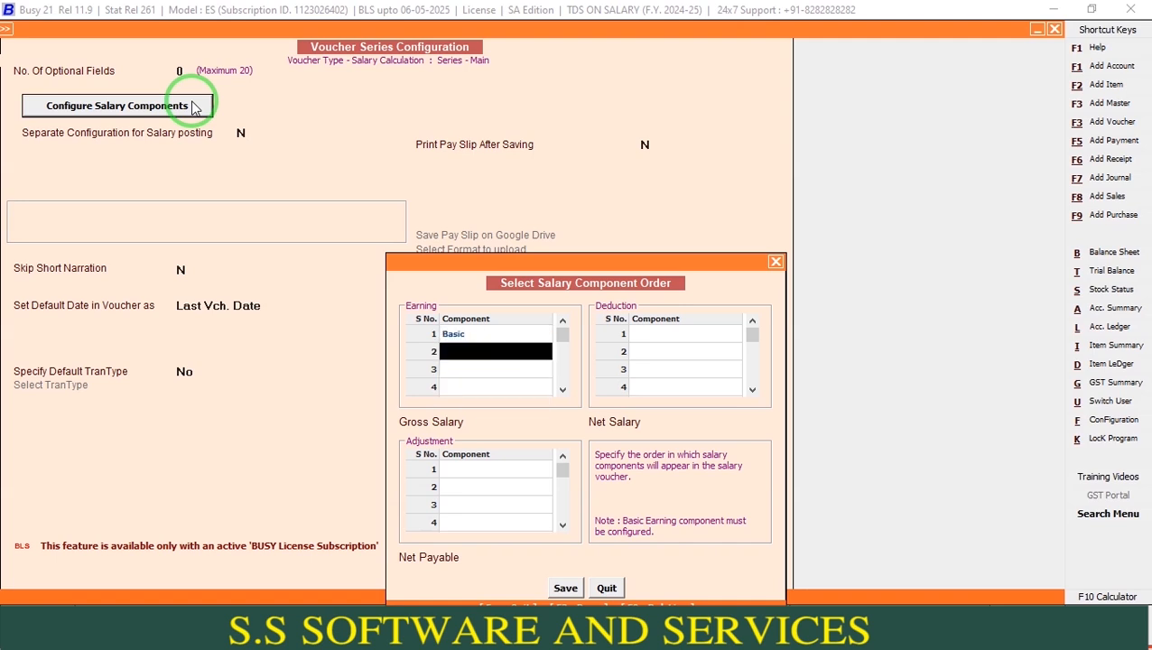
{"action": "key", "text": "space"}
{"action": "key", "text": "Down"}
{"action": "key", "text": "Return"}
{"action": "key", "text": "space"}
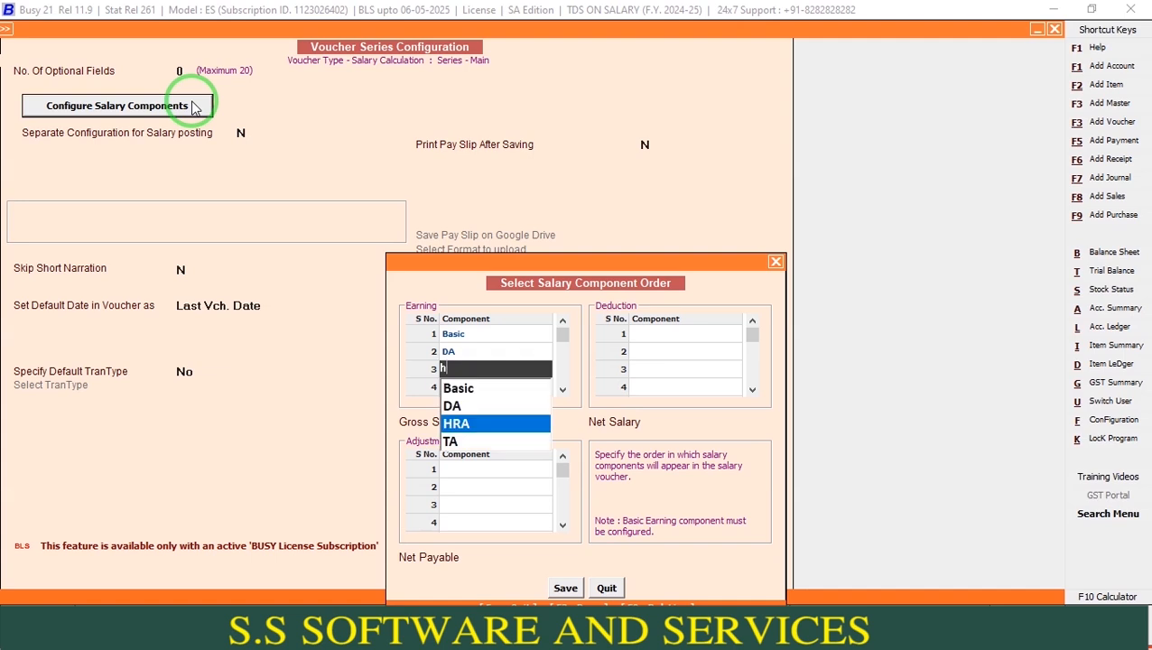
{"action": "key", "text": "Return"}
{"action": "key", "text": "space"}
{"action": "key", "text": "Return"}
{"action": "key", "text": "Return"}
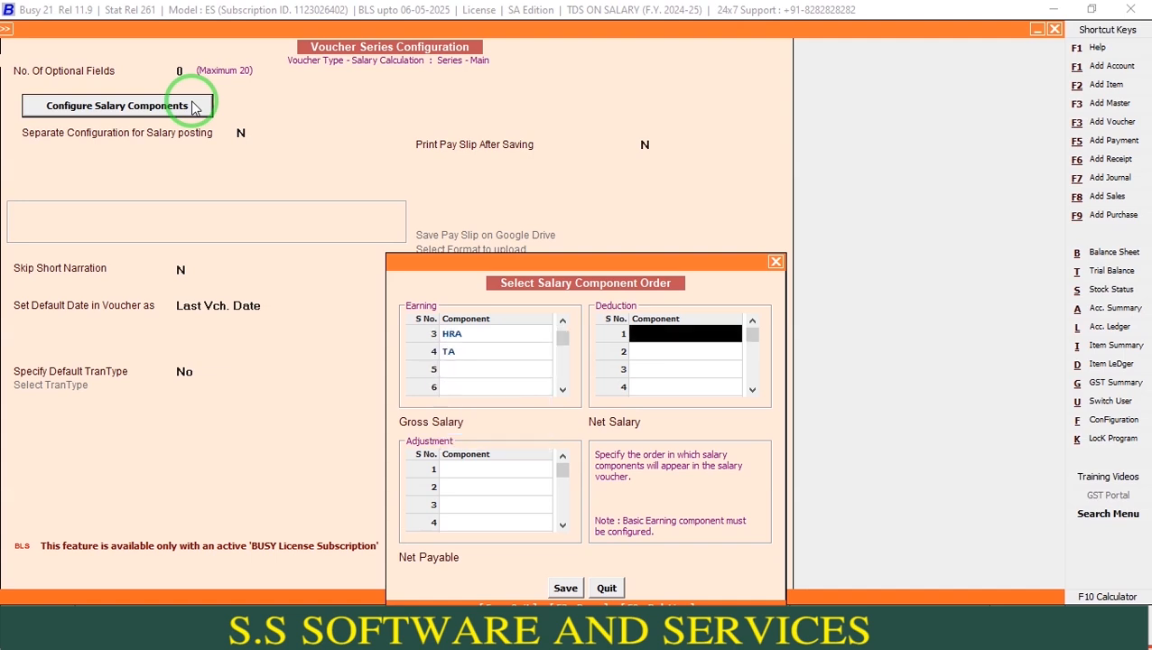
Leave the deduction components empty, add TDS as the first adjustment component and save the voucher series configuration
{"action": "key", "text": "Return"}
{"action": "key", "text": "space"}
{"action": "key", "text": "Return"}
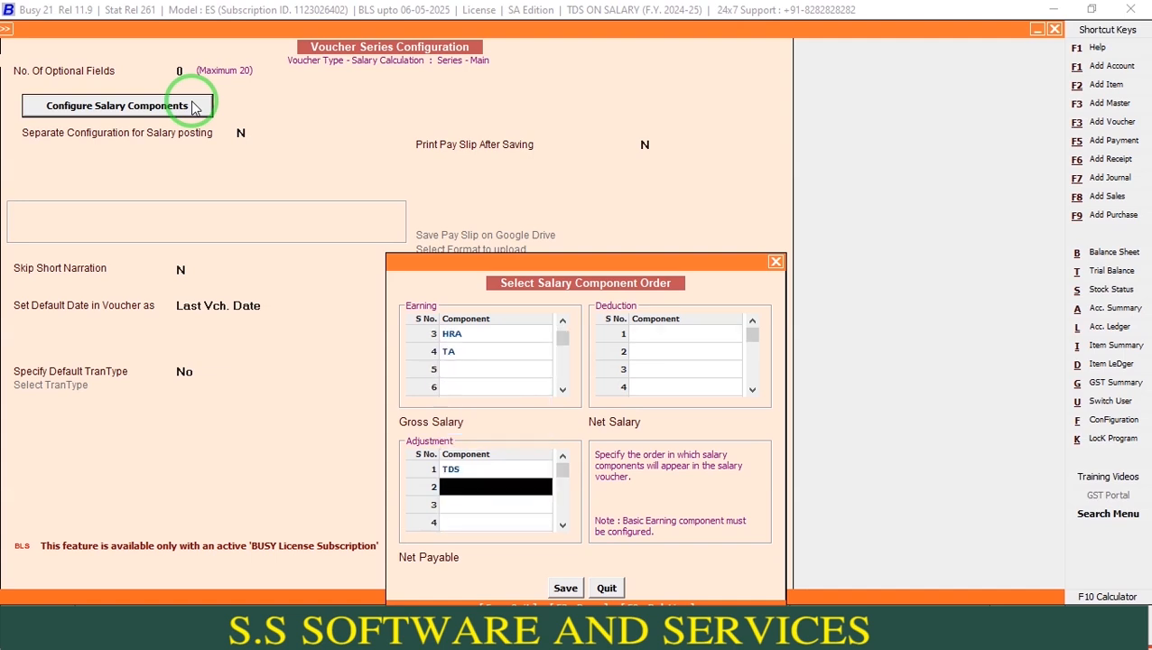
{"action": "key", "text": "F2"}
{"action": "key", "text": "Return"}
{"action": "key", "text": "F2"}
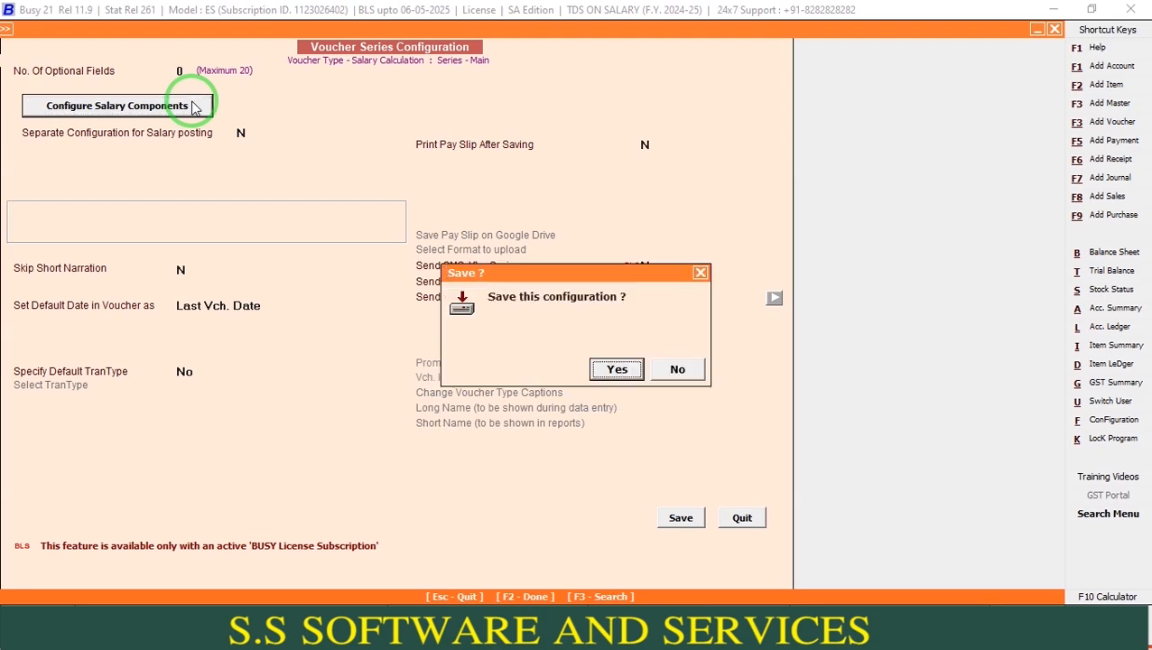
{"action": "key", "text": "Return"}
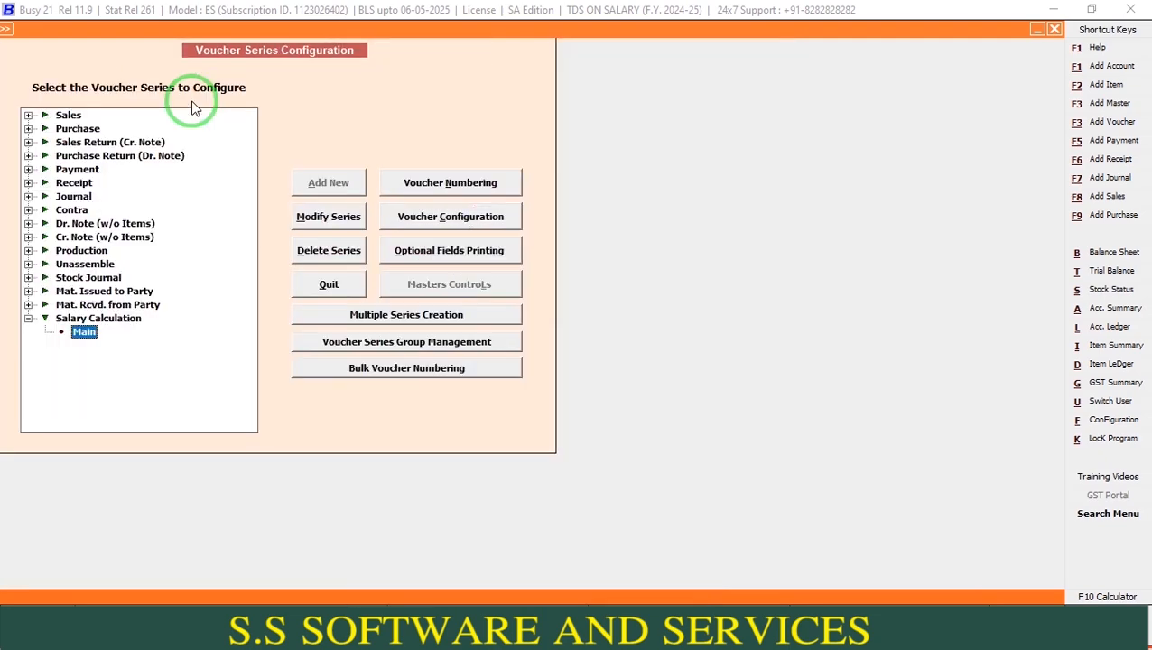
Leave the voucher series configuration and start a new salary calculation voucher in the Main series
{"action": "key", "text": "Escape"}
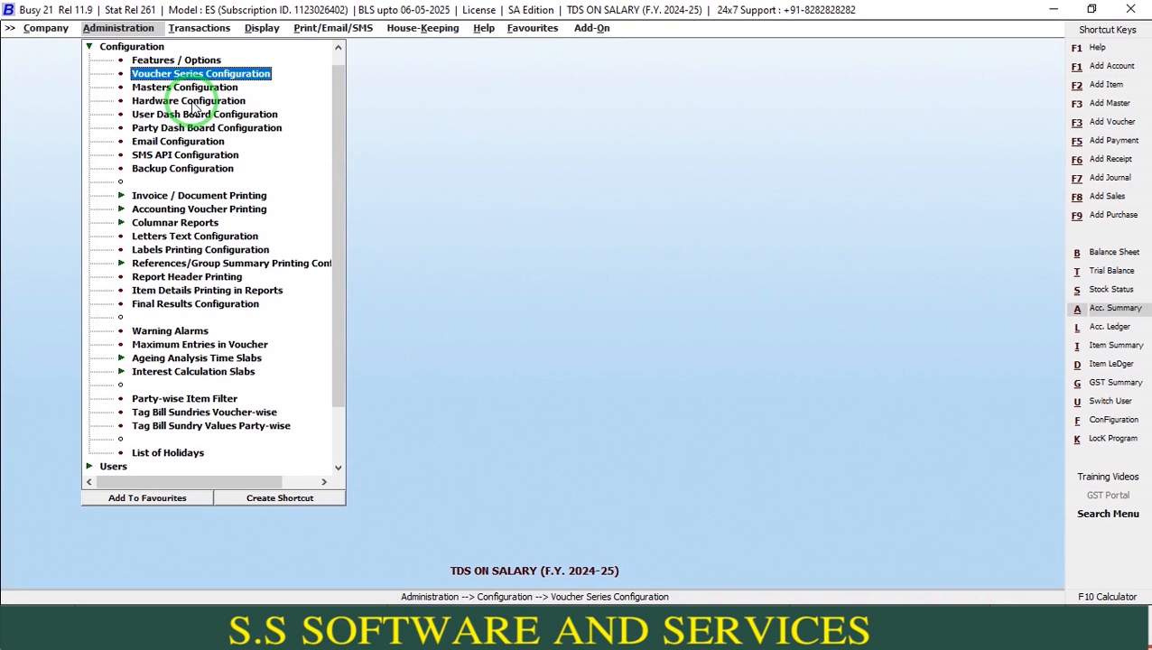
{"action": "key", "text": "Right"}
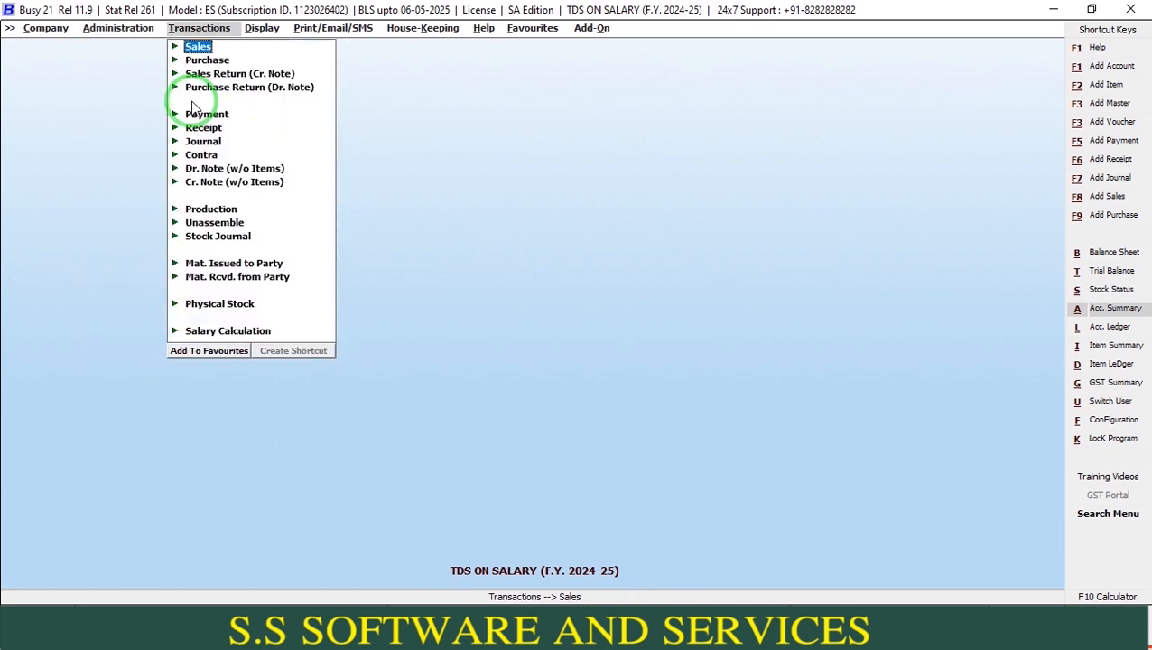
{"action": "key", "text": "Up"}
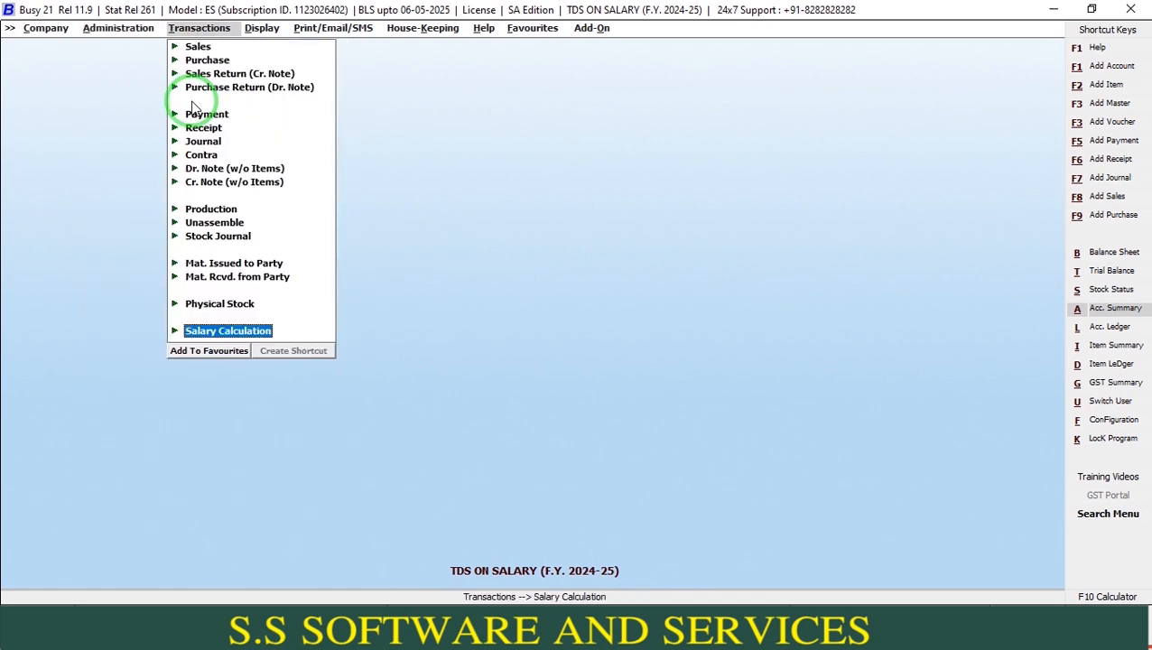
{"action": "key", "text": "Return"}
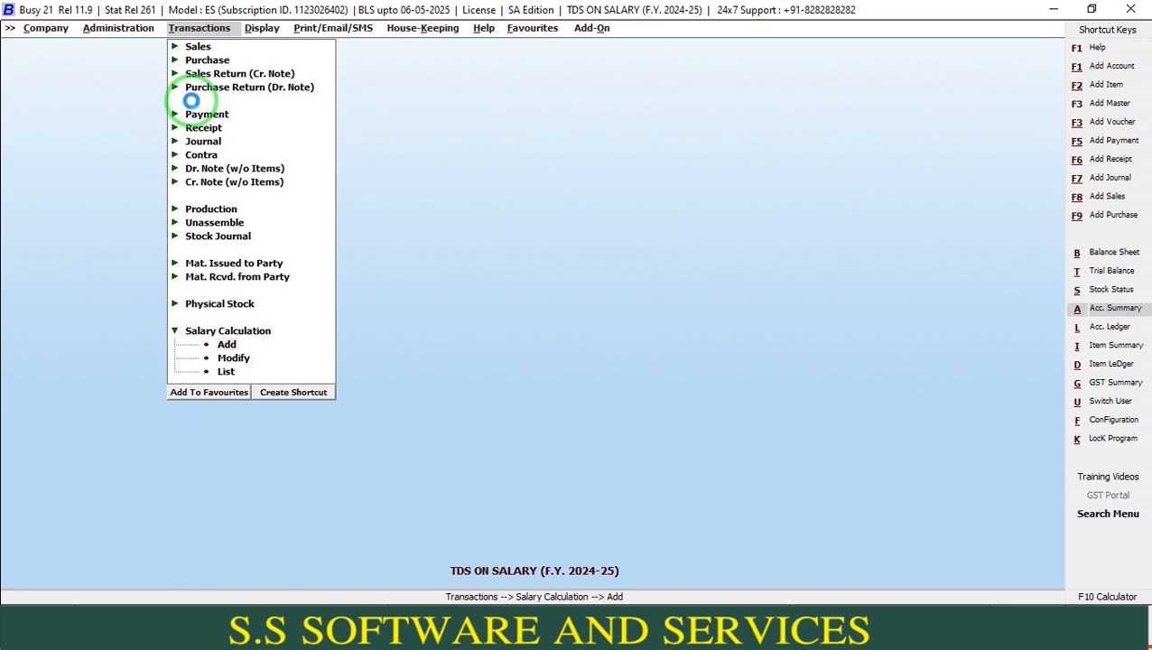
{"action": "key", "text": "Return"}
{"action": "key", "text": "Return"}
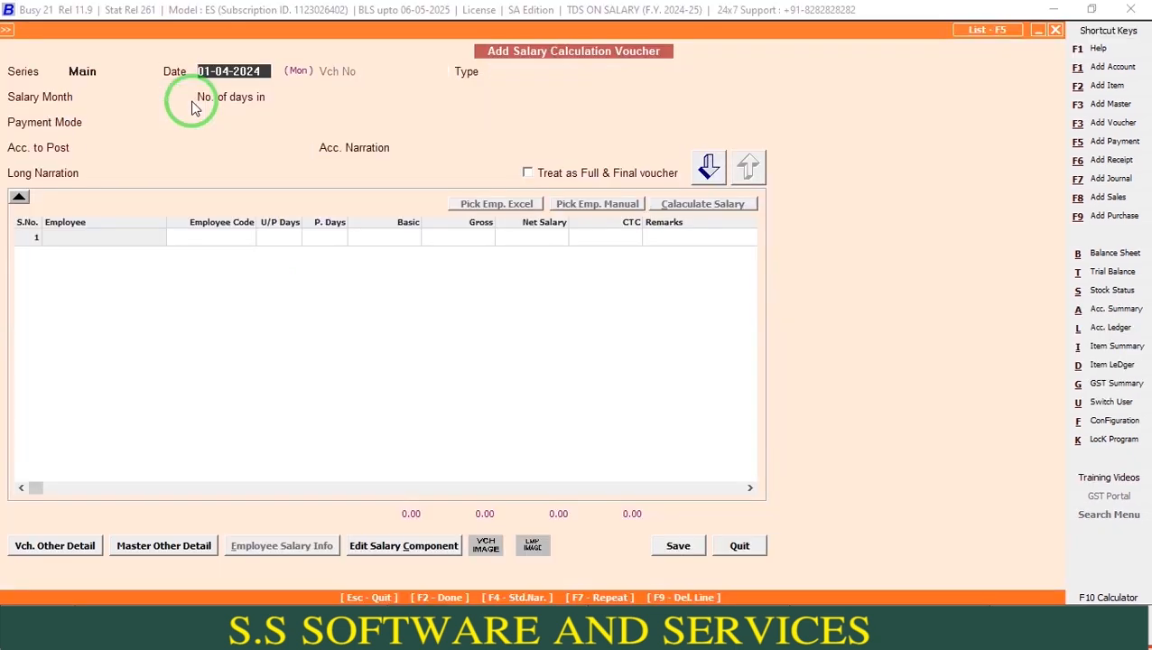
Date the salary voucher 01-05-2024, with type Salary, salary month April and 30 days in the month
{"action": "type", "text": "1-5"}
{"action": "key", "text": "Return"}
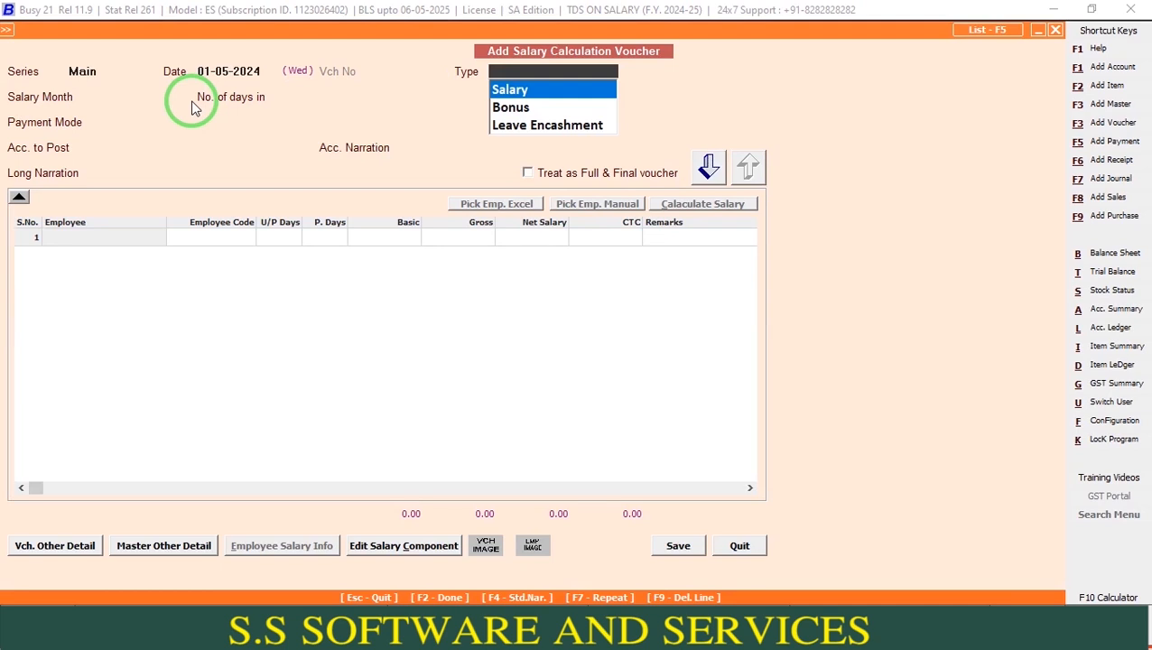
{"action": "key", "text": "Return"}
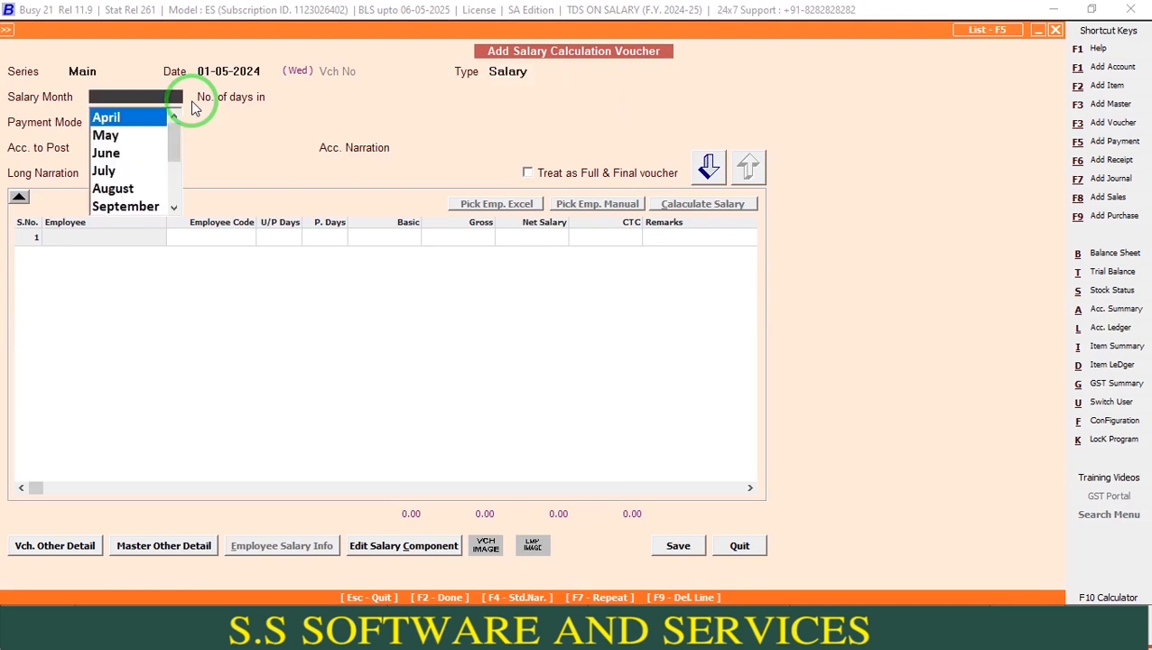
{"action": "key", "text": "Return"}
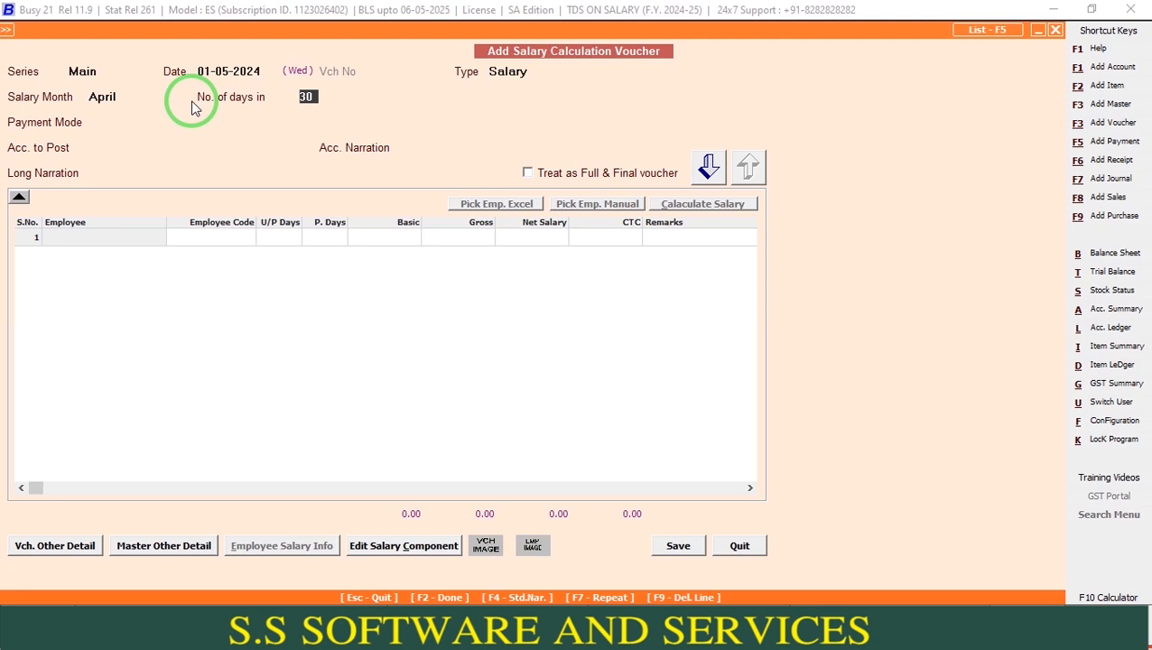
{"action": "key", "text": "Return"}
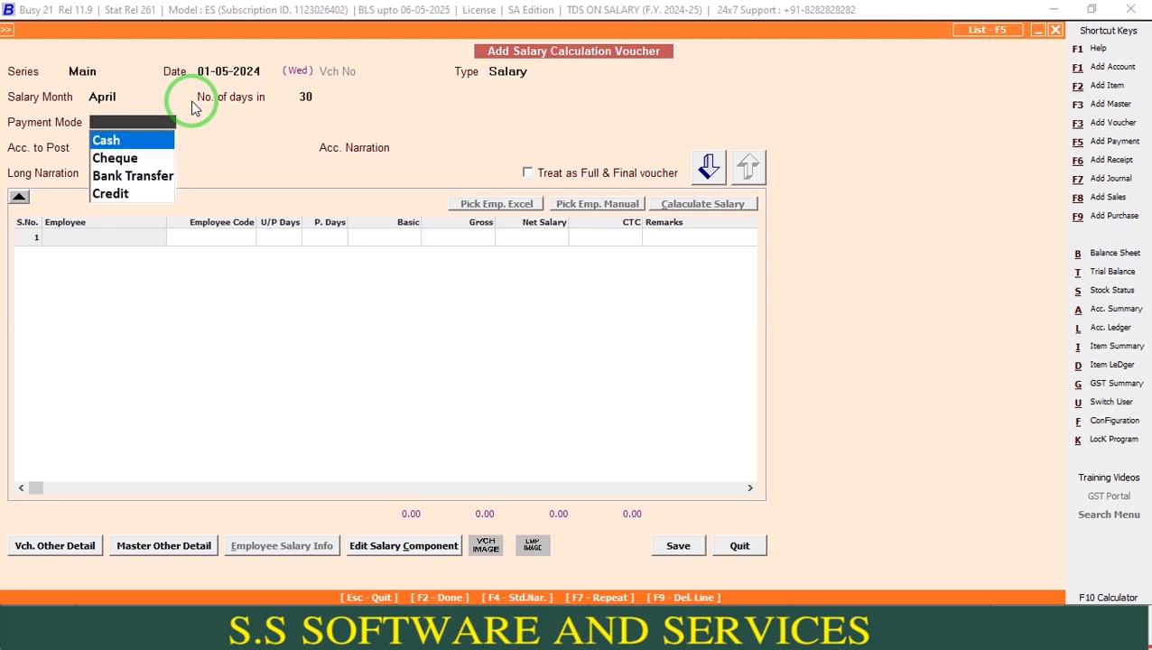
Set the payment mode to Bank Transfer, with PNB BANK as the receiving bank and as the account to post
{"action": "key", "text": "Down"}
{"action": "key", "text": "Down"}
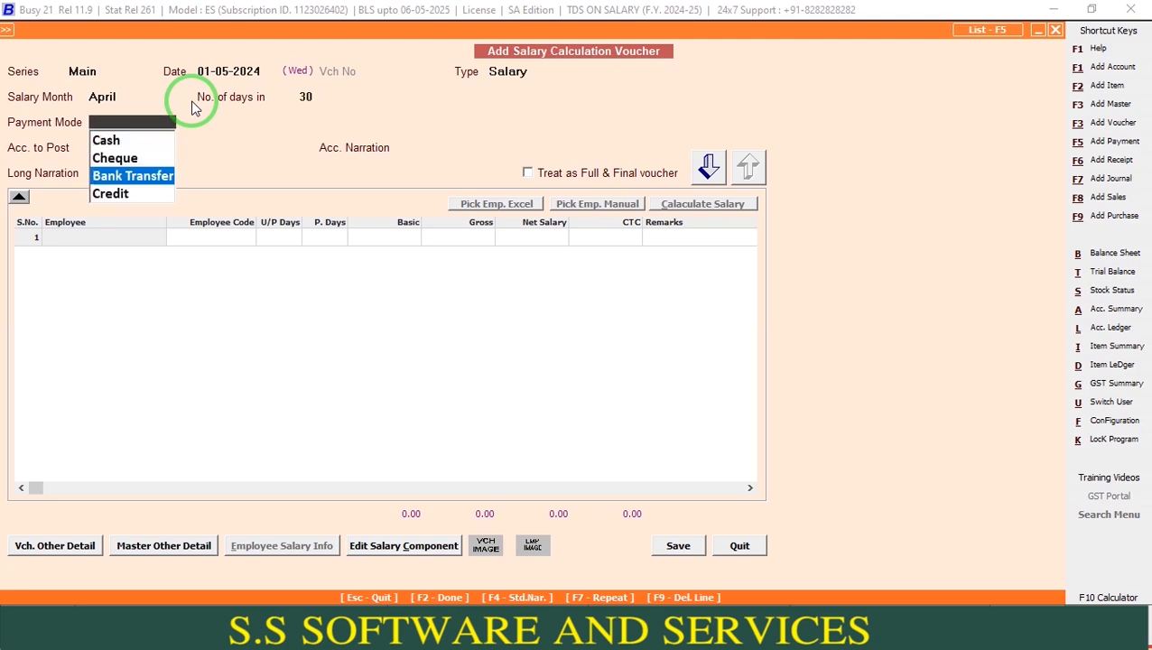
{"action": "key", "text": "Return"}
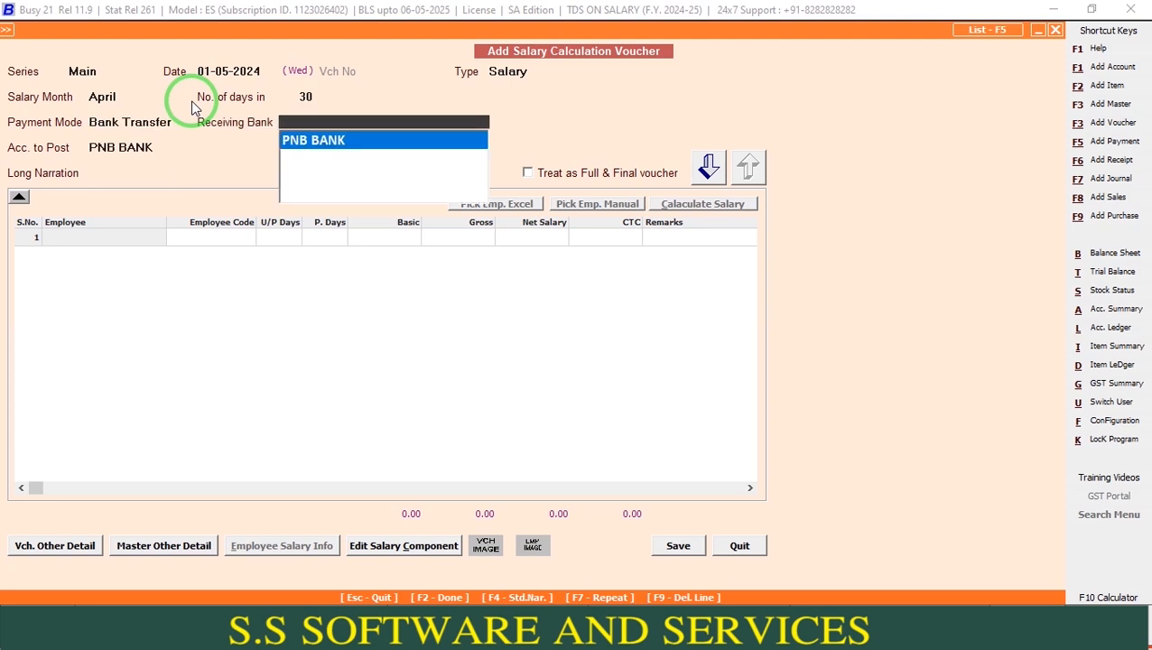
{"action": "key", "text": "Return"}
{"action": "key", "text": "Return"}
{"action": "key", "text": "Return"}
{"action": "key", "text": "Return"}
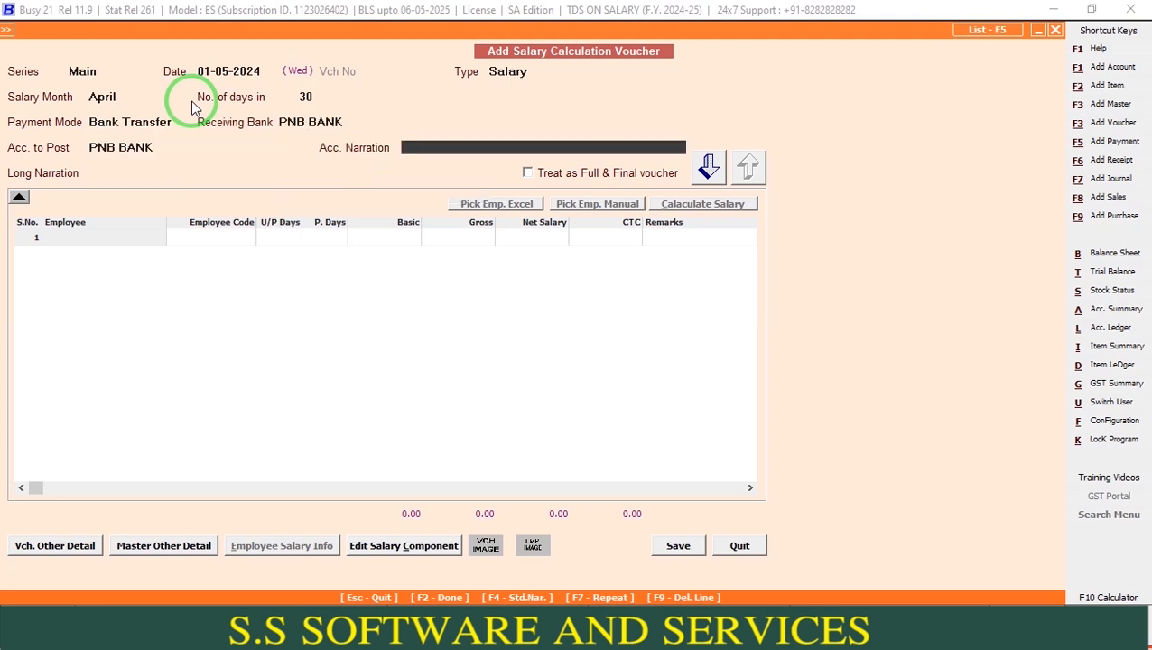
Leave the narration blank and manually pick the employee from the list of all employees into the salary grid
{"action": "left_click", "coordinate": [710, 166]}
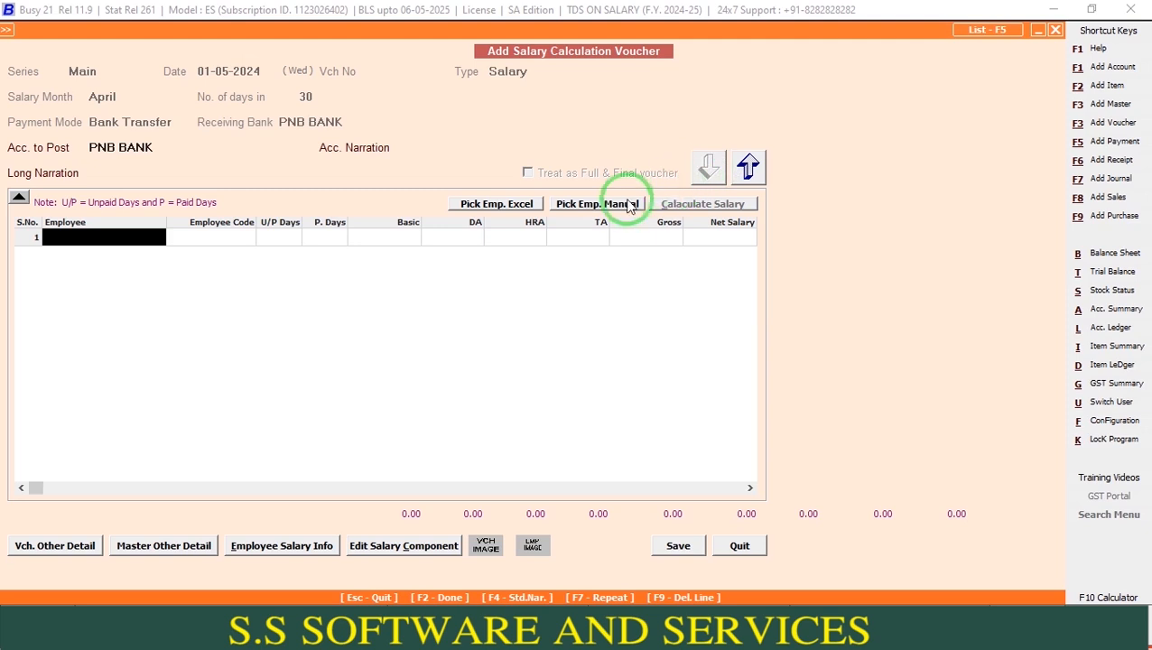
{"action": "left_click", "coordinate": [626, 208]}
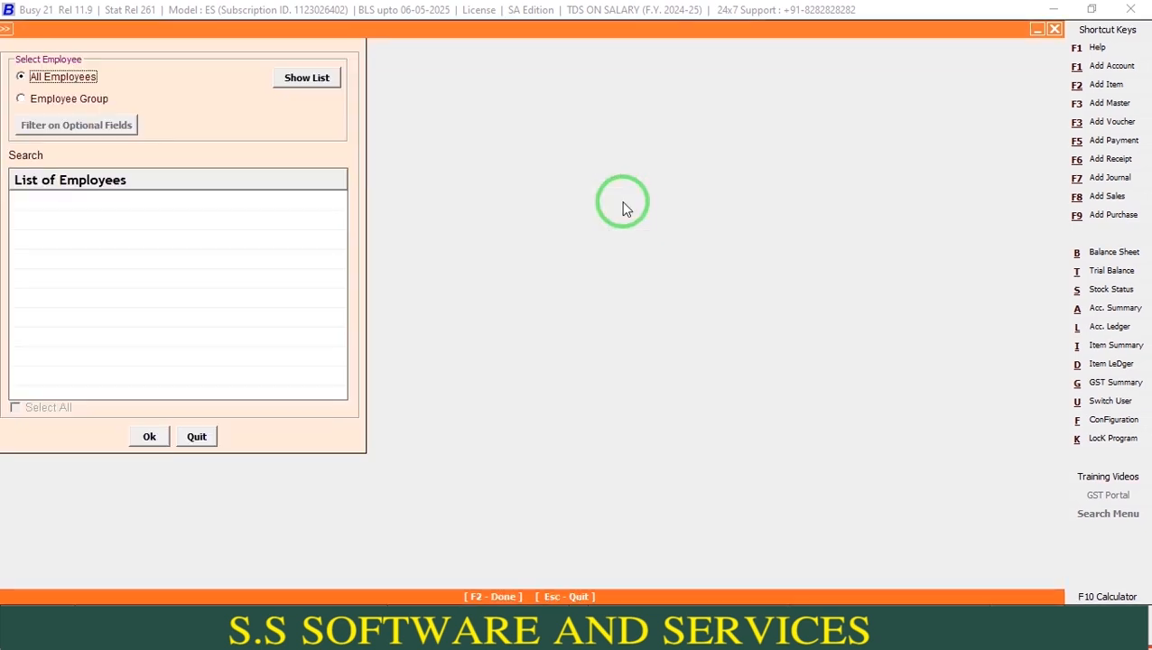
{"action": "left_click", "coordinate": [306, 77]}
{"action": "left_click", "coordinate": [18, 199]}
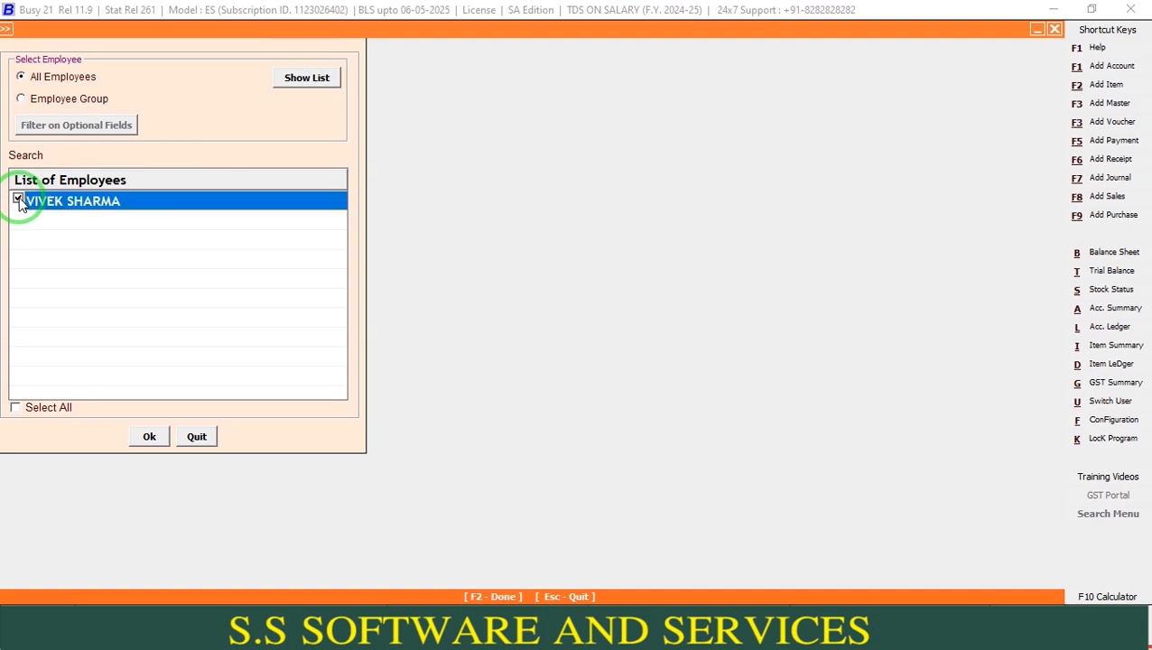
{"action": "left_click", "coordinate": [149, 437]}
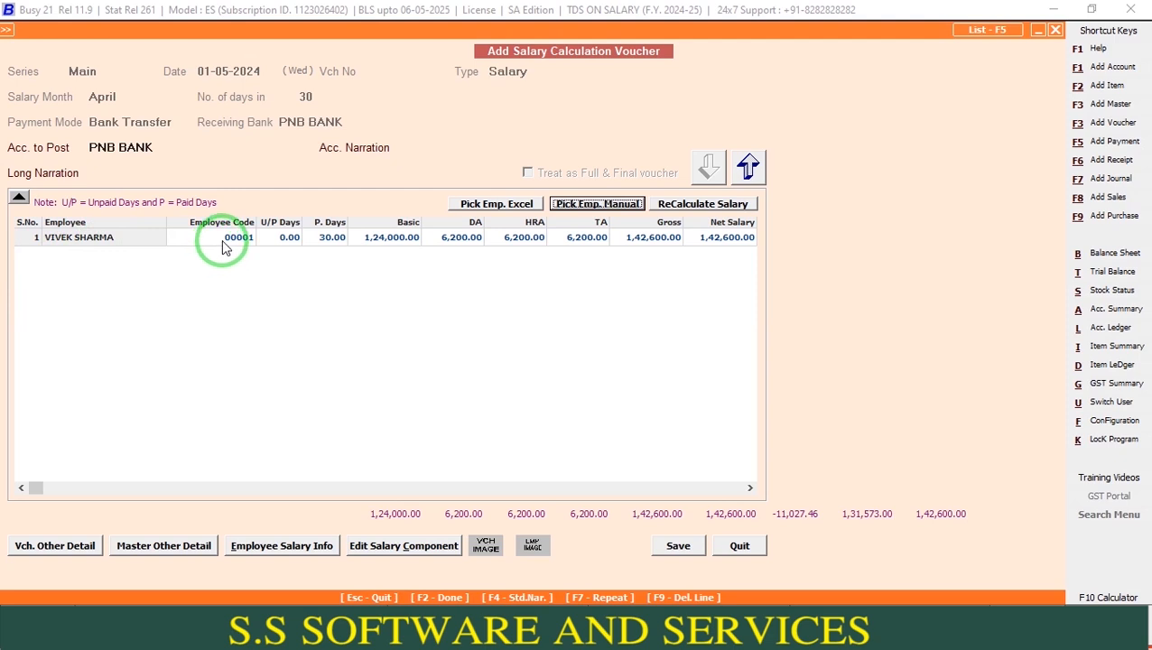
Set the employee's unpaid days to 2 and accept the paid days
{"action": "left_click", "coordinate": [290, 244]}
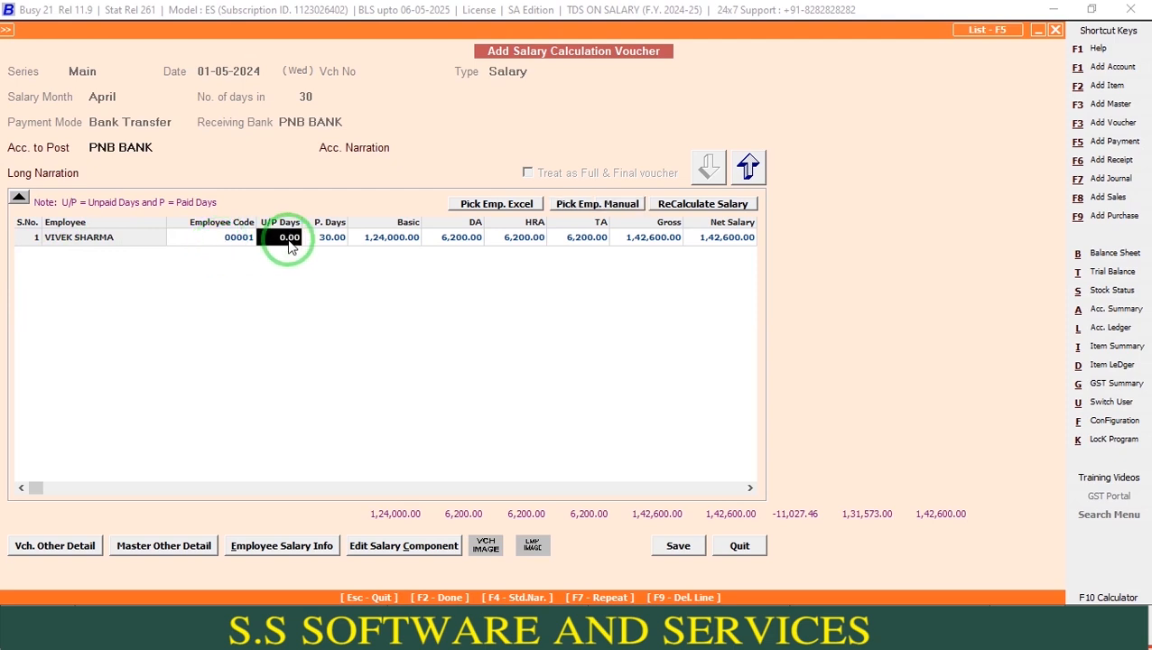
{"action": "type", "text": "2"}
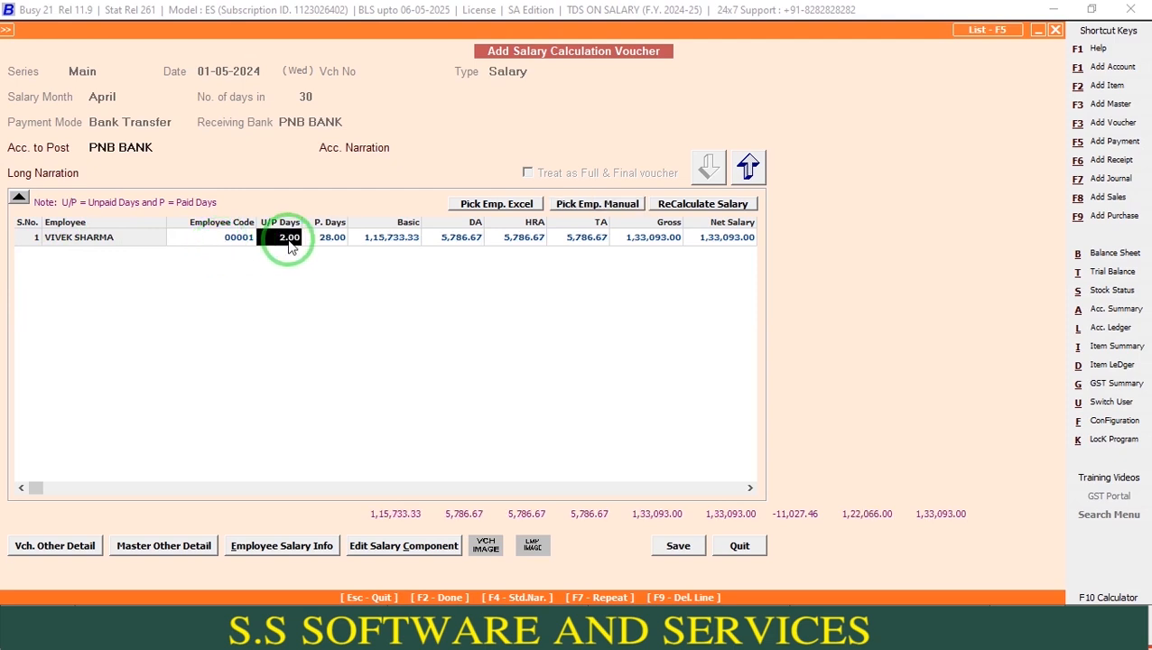
{"action": "key", "text": "Return"}
{"action": "key", "text": "Return"}
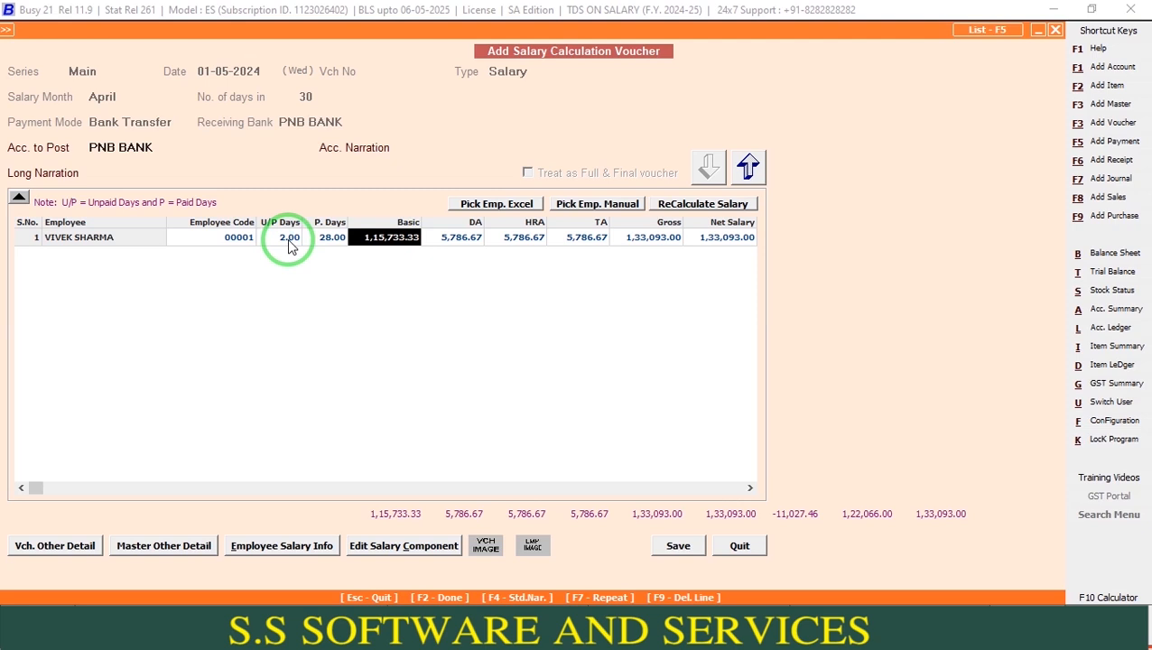
Accept the calculated earnings, TDS, net payable and CTC, then save the salary calculation voucher and leave voucher entry
{"action": "key", "text": "Return"}
{"action": "key", "text": "Return"}
{"action": "key", "text": "Return"}
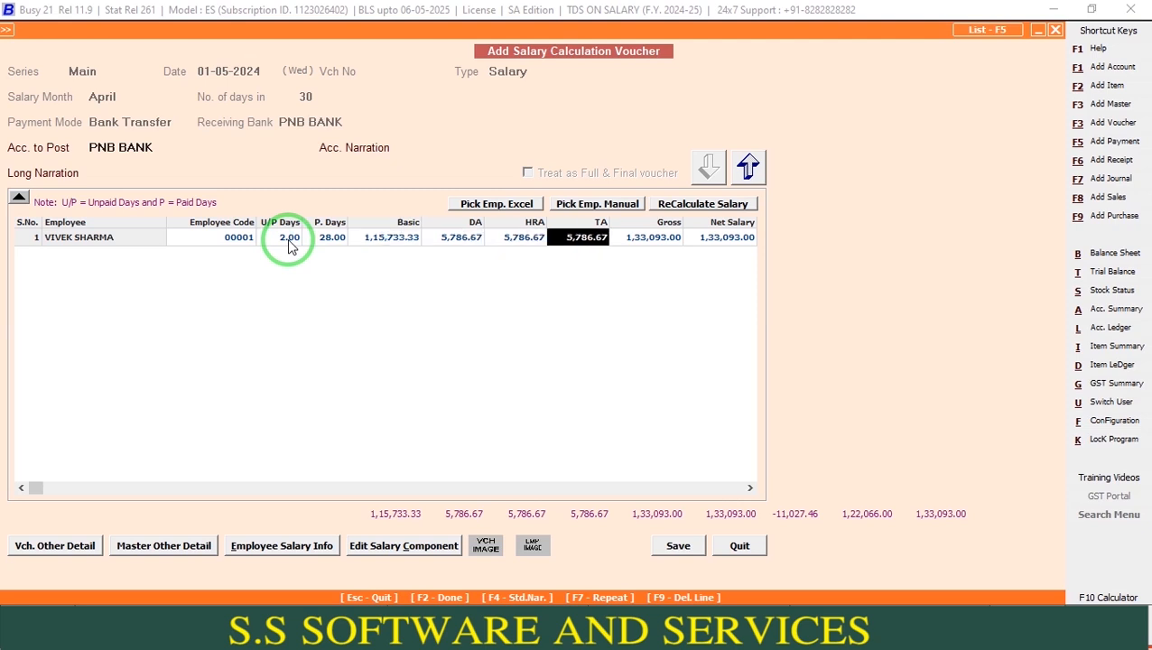
{"action": "key", "text": "Return"}
{"action": "key", "text": "Return"}
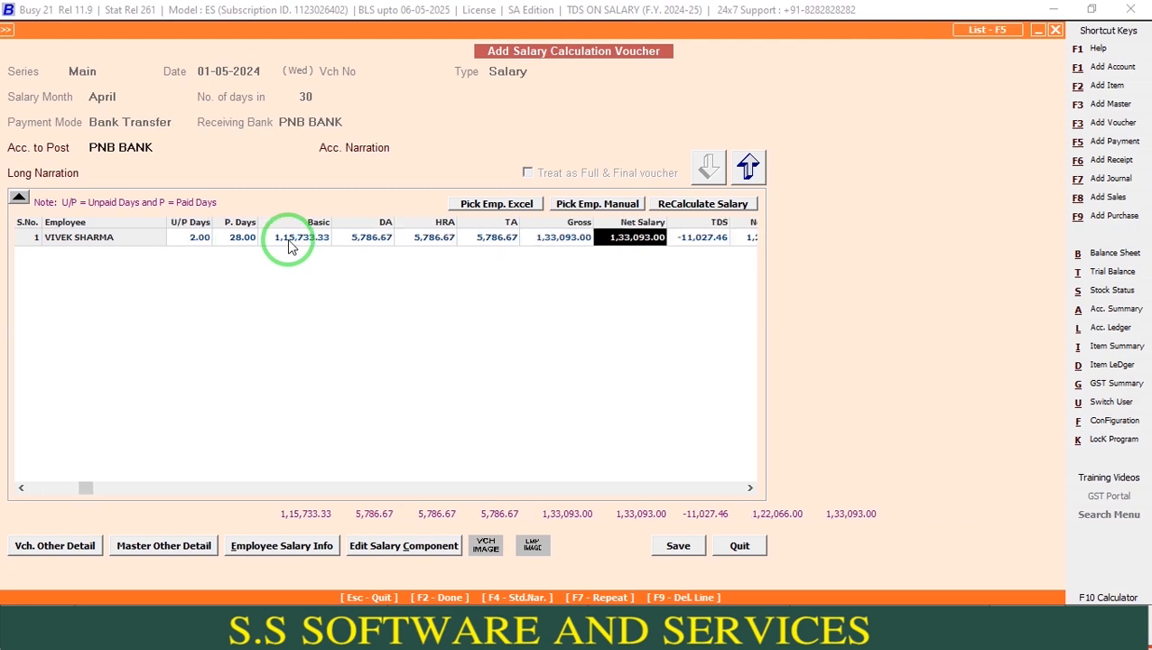
{"action": "key", "text": "Return"}
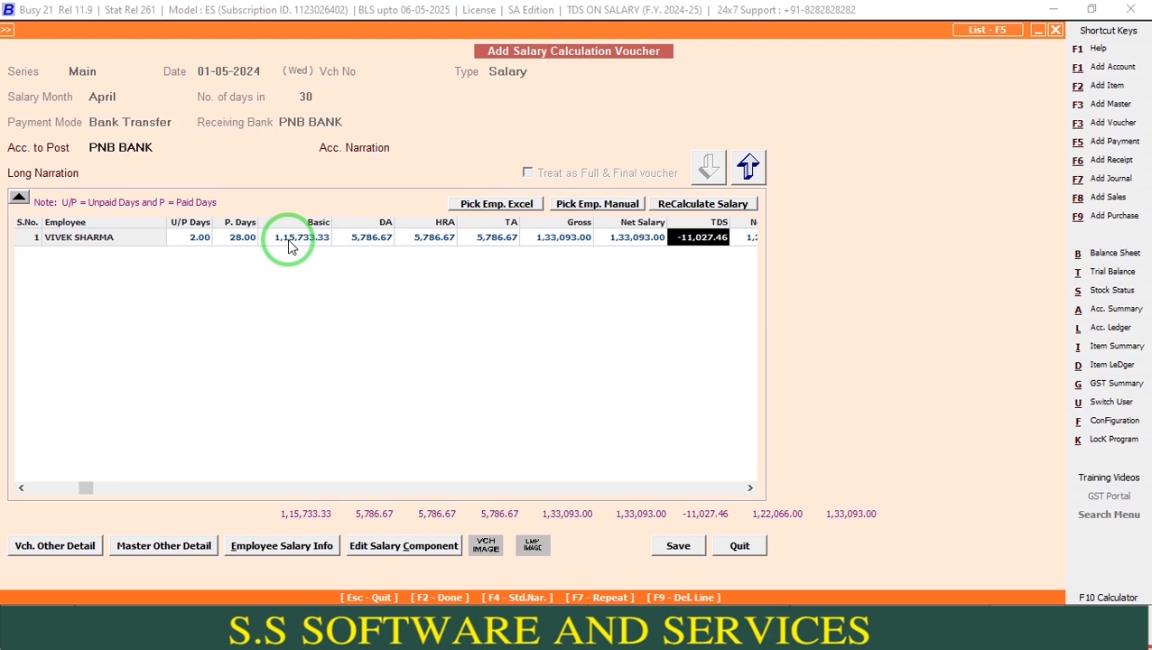
{"action": "key", "text": "Return"}
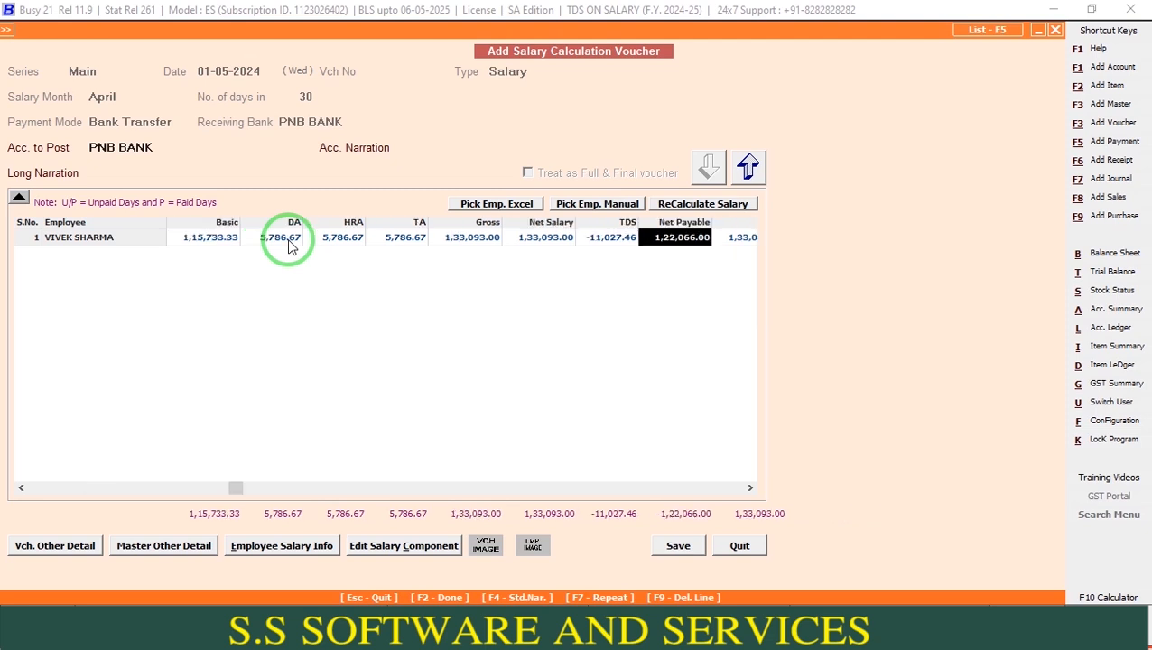
{"action": "key", "text": "Return"}
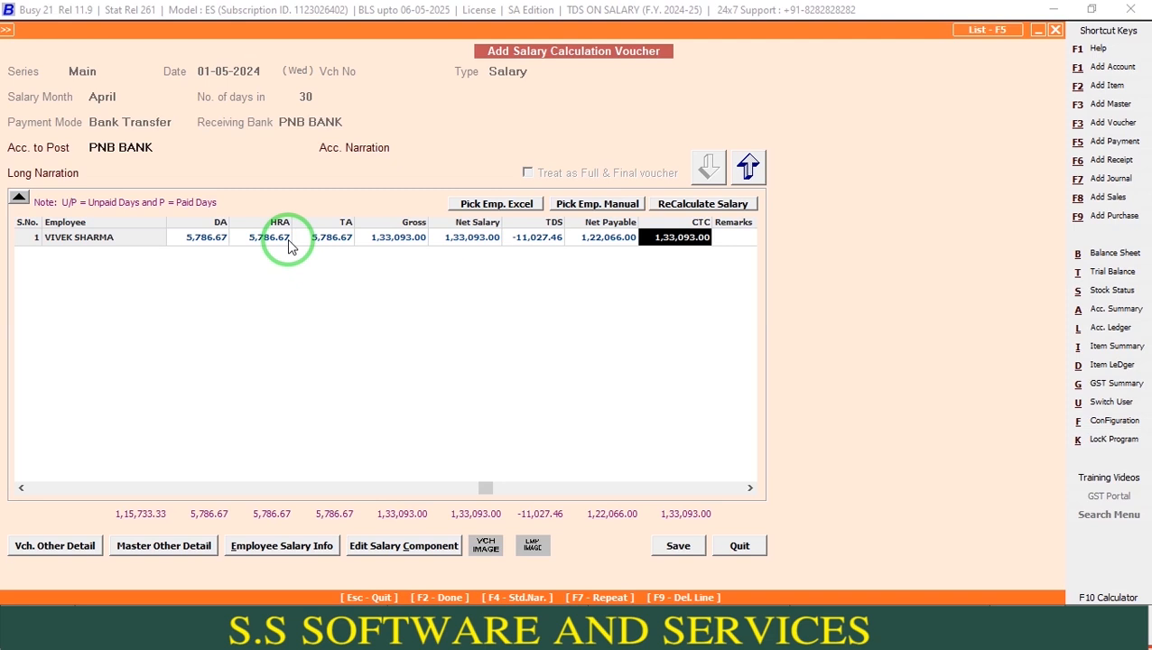
{"action": "left_click", "coordinate": [678, 545]}
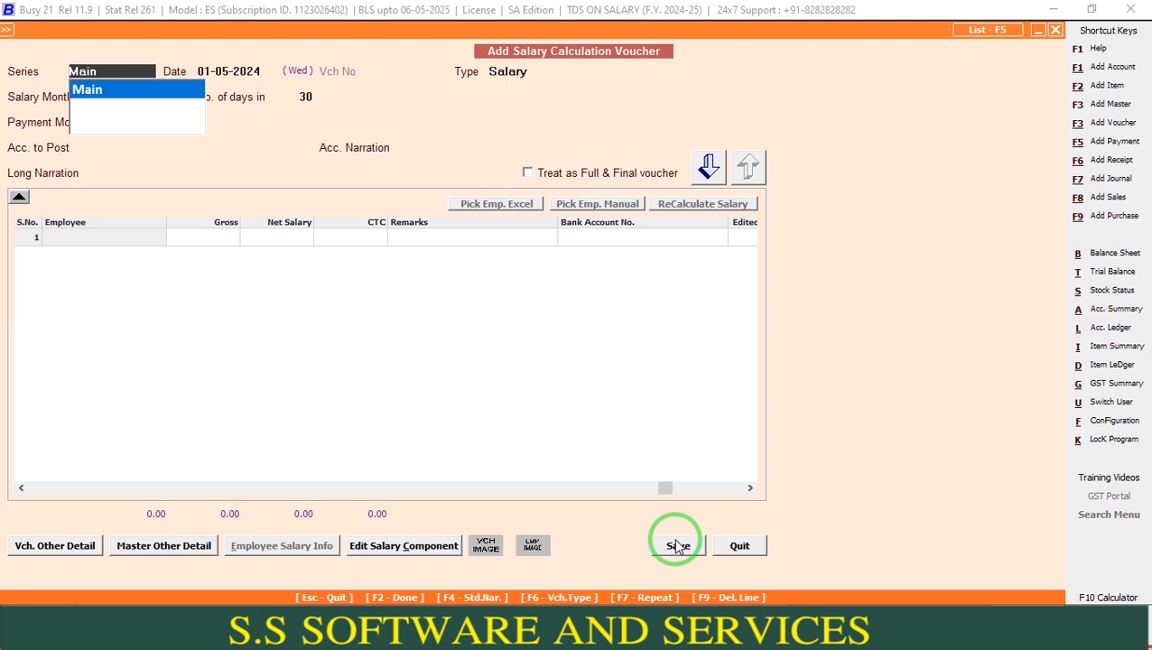
{"action": "key", "text": "Escape"}
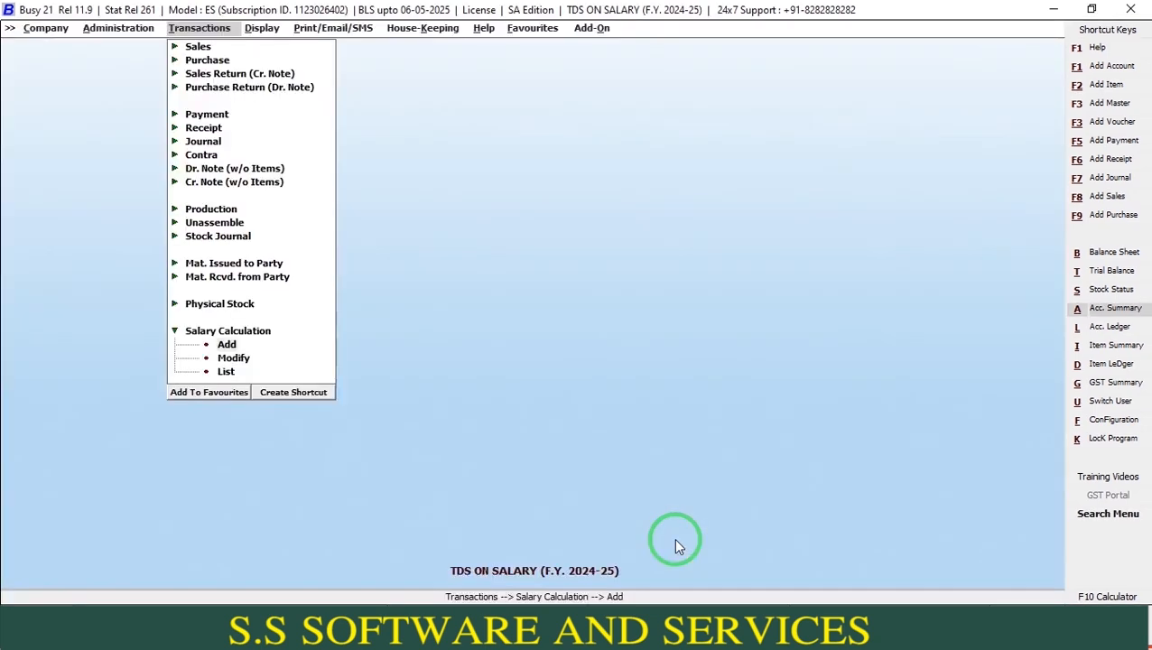
Open the Main series payment voucher dated 01-05-2024 for modification
{"action": "key", "text": "Escape"}
{"action": "key", "text": "Up"}
{"action": "key", "text": "Up"}
{"action": "key", "text": "Up"}
{"action": "key", "text": "Up"}
{"action": "key", "text": "Up"}
{"action": "key", "text": "Up"}
{"action": "key", "text": "Up"}
{"action": "key", "text": "Up"}
{"action": "key", "text": "Up"}
{"action": "key", "text": "Up"}
{"action": "key", "text": "Up"}
{"action": "key", "text": "Up"}
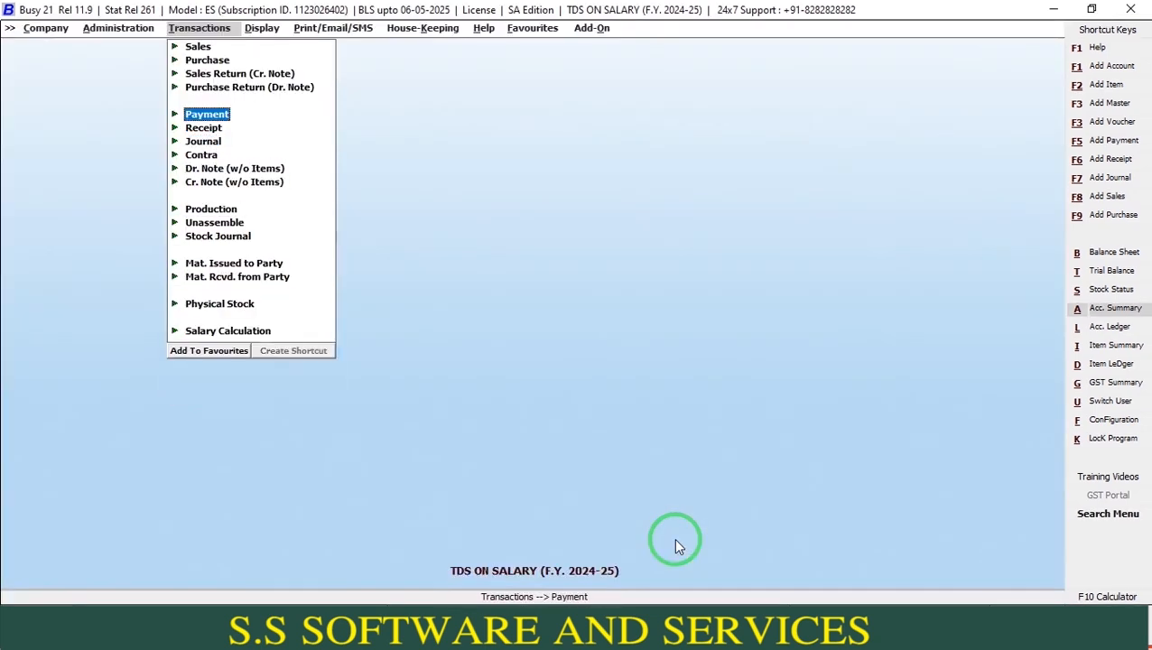
{"action": "key", "text": "Return"}
{"action": "key", "text": "Down"}
{"action": "key", "text": "Return"}
{"action": "key", "text": "Return"}
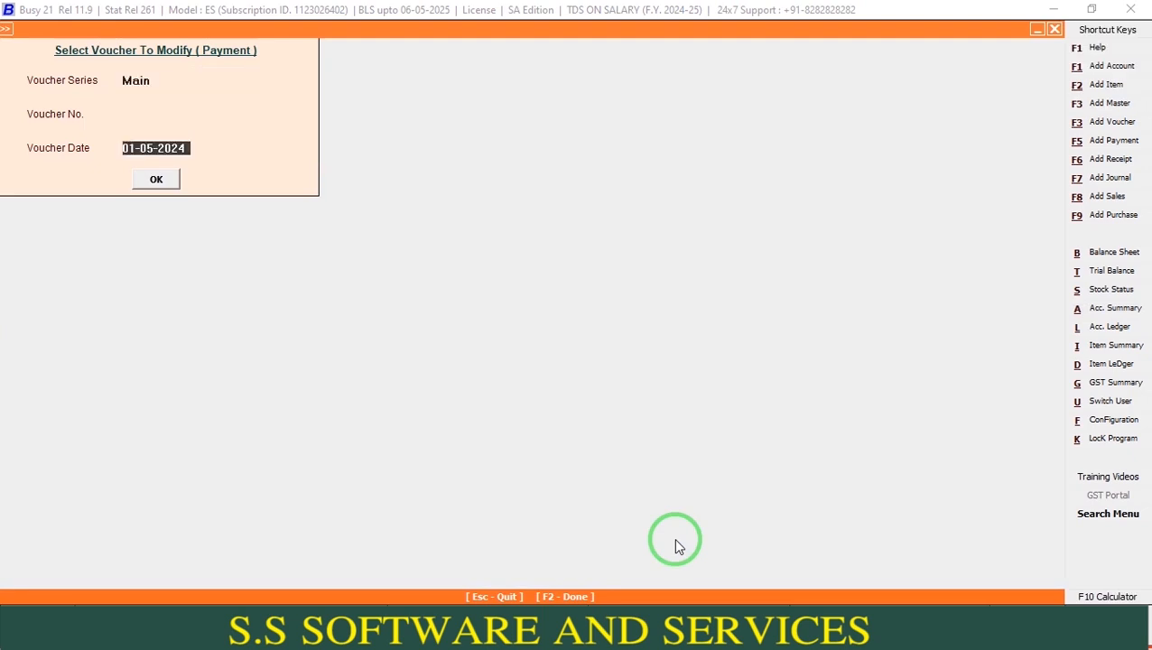
{"action": "key", "text": "Return"}
{"action": "key", "text": "Return"}
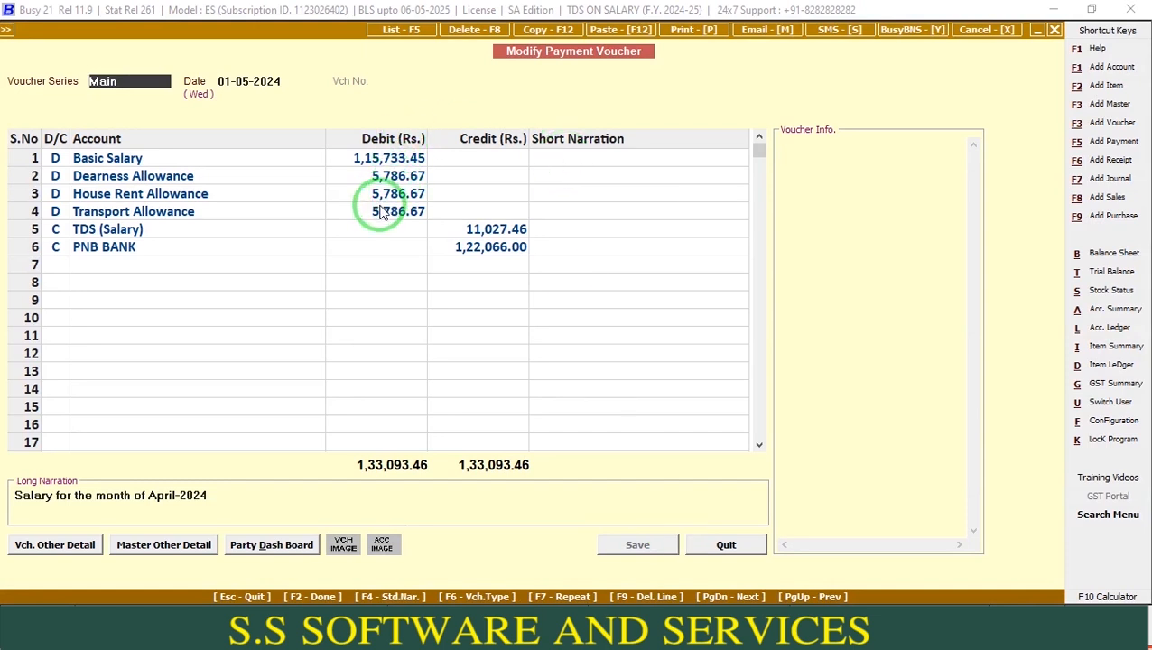
Examine the payment voucher's account entries, including TDS (Salary) and PNB BANK, through to the long narration
{"action": "left_click", "coordinate": [309, 228]}
{"action": "key", "text": "Return"}
{"action": "key", "text": "Return"}
{"action": "key", "text": "Return"}
{"action": "key", "text": "Return"}
{"action": "key", "text": "Return"}
{"action": "key", "text": "Return"}
{"action": "key", "text": "Return"}
{"action": "key", "text": "Return"}
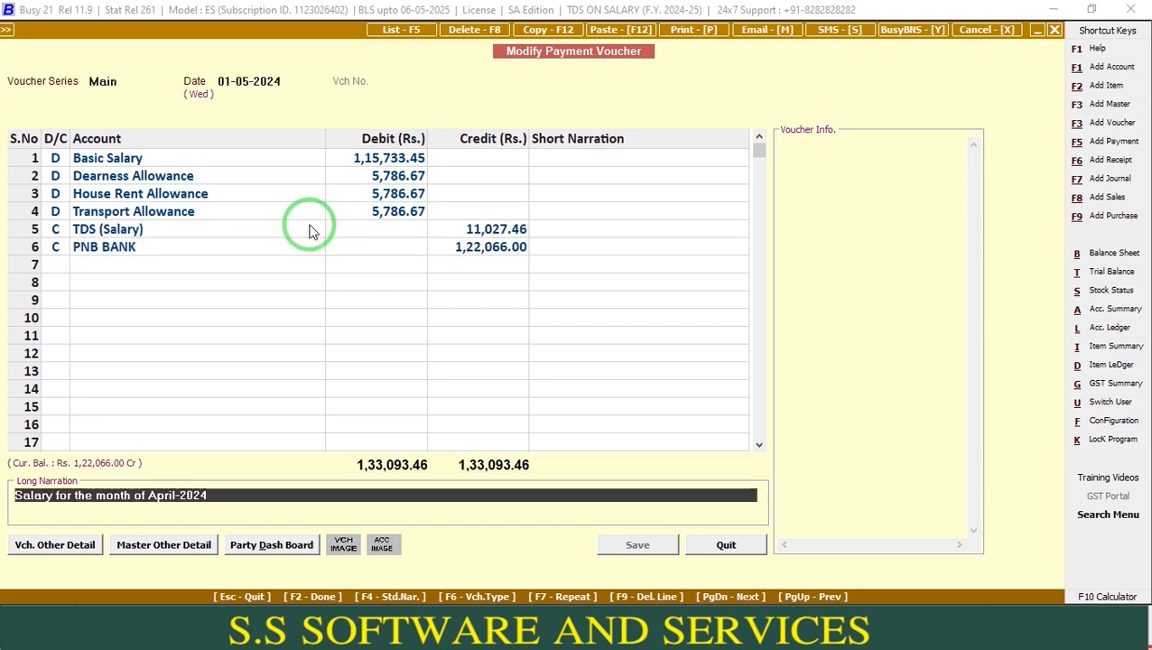